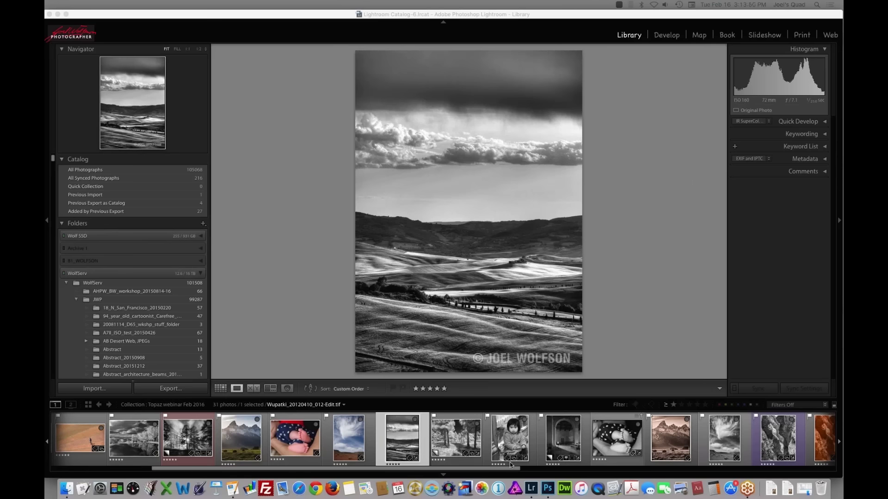
Compare the colour and black-and-white versions of the baby feet photo, finishing on the colour Little_feet_3K.tif
{"action": "left_click", "coordinate": [312, 442]}
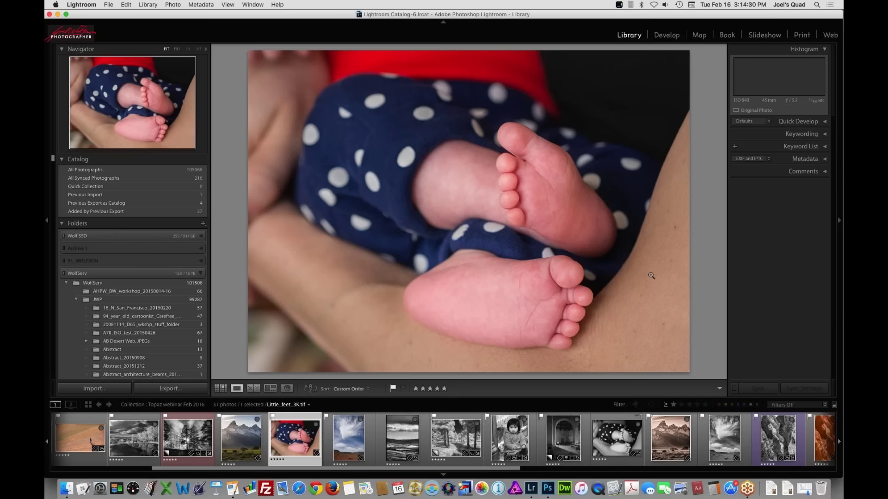
{"action": "left_click", "coordinate": [623, 442]}
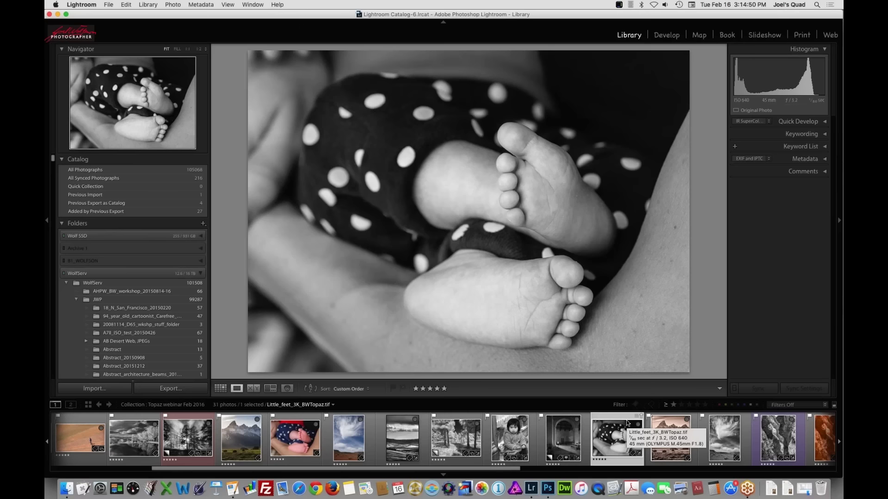
{"action": "left_click", "coordinate": [301, 446]}
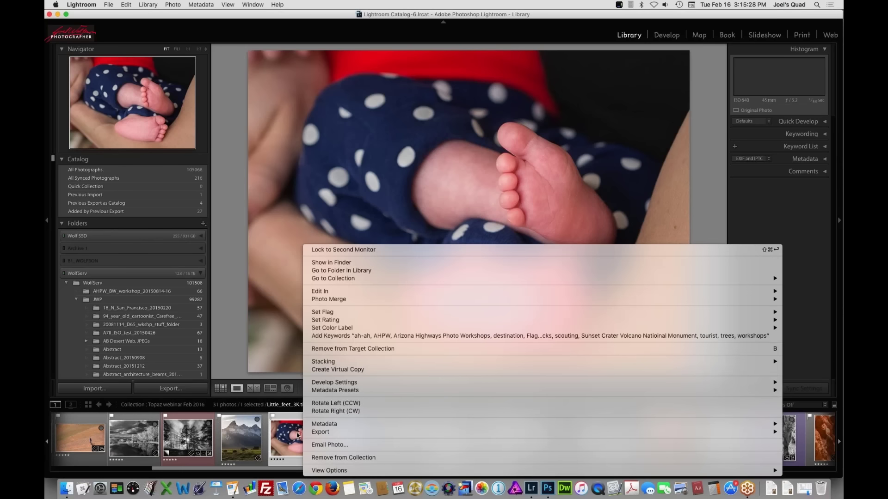
{"action": "left_click", "coordinate": [297, 436]}
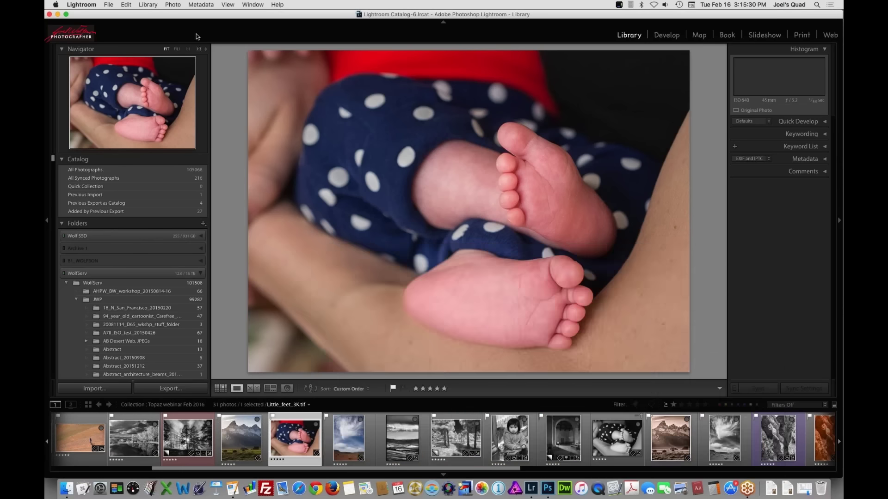
Open a copy of Little_feet_3K.tif with Lightroom adjustments in Adobe Photoshop CC 2015
{"action": "left_click", "coordinate": [172, 4]}
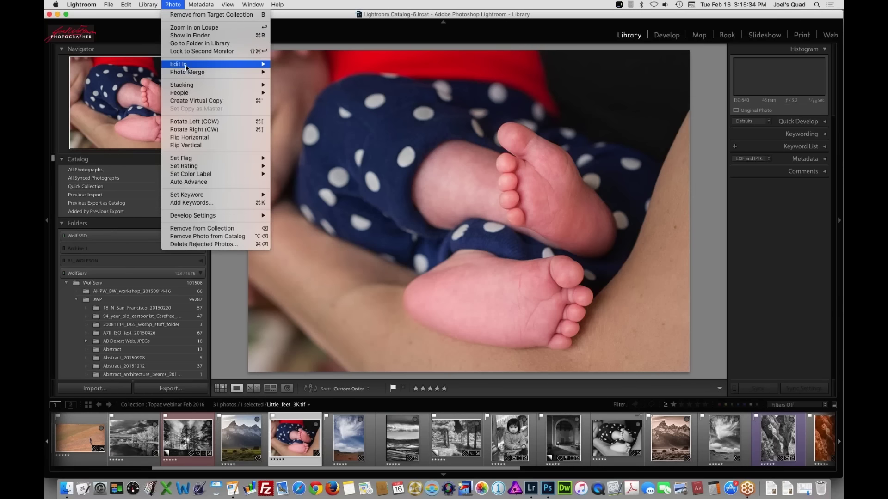
{"action": "mouse_move", "coordinate": [224, 64]}
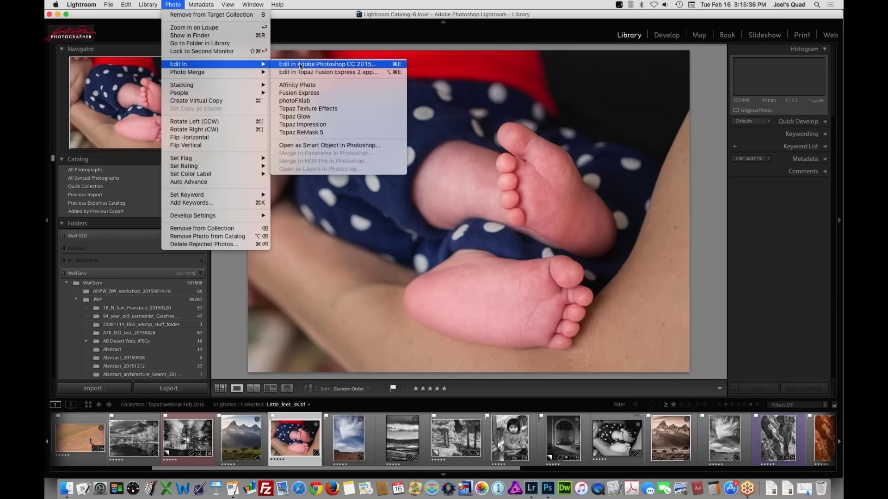
{"action": "left_click", "coordinate": [576, 114]}
{"action": "right_click", "coordinate": [426, 215]}
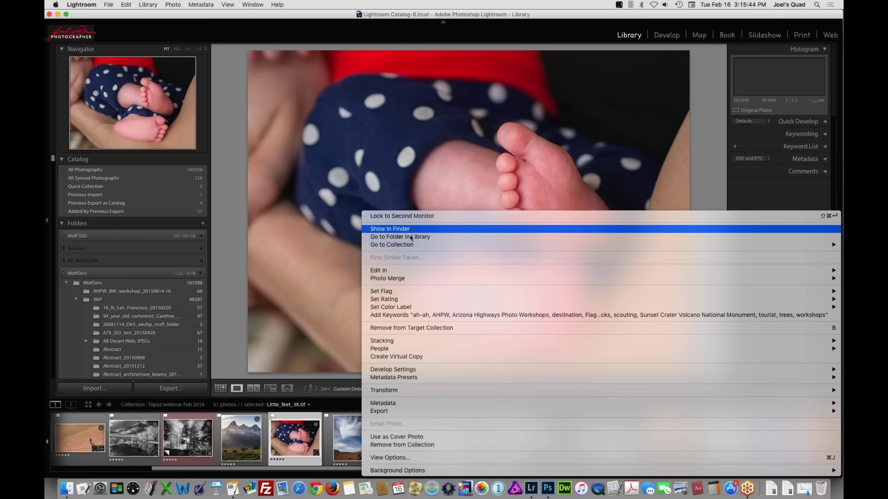
{"action": "mouse_move", "coordinate": [398, 270]}
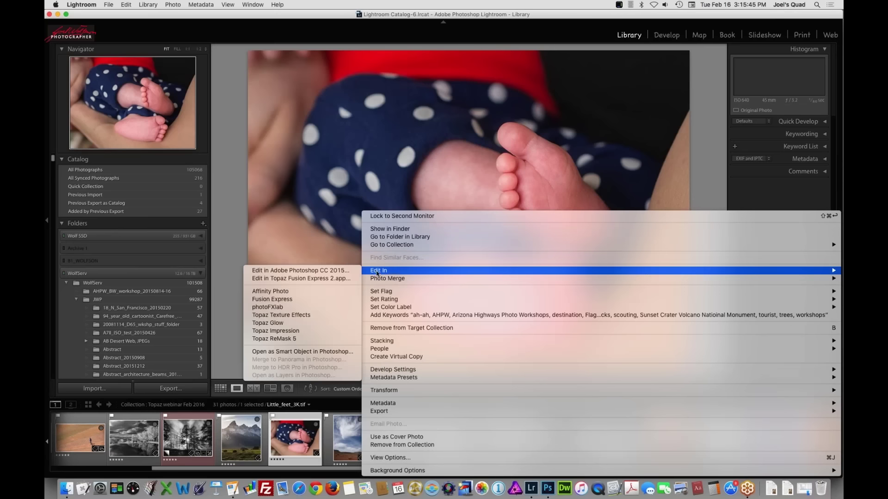
{"action": "left_click", "coordinate": [351, 273]}
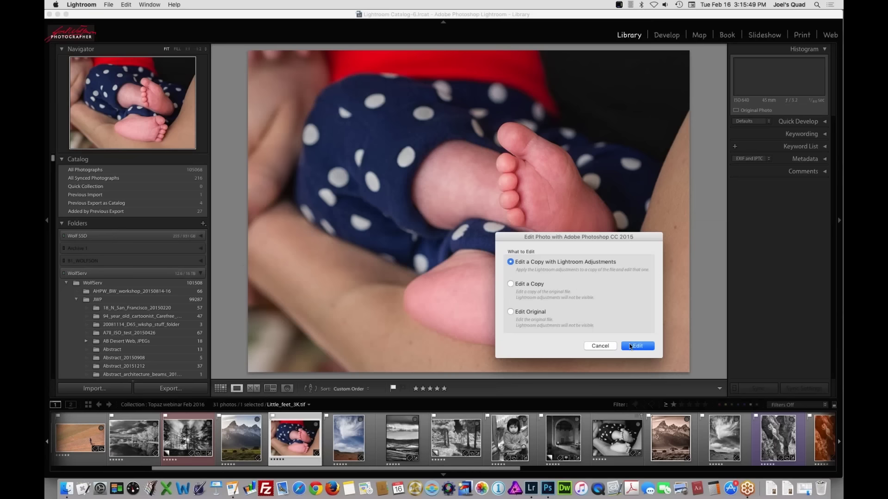
{"action": "left_click", "coordinate": [629, 346]}
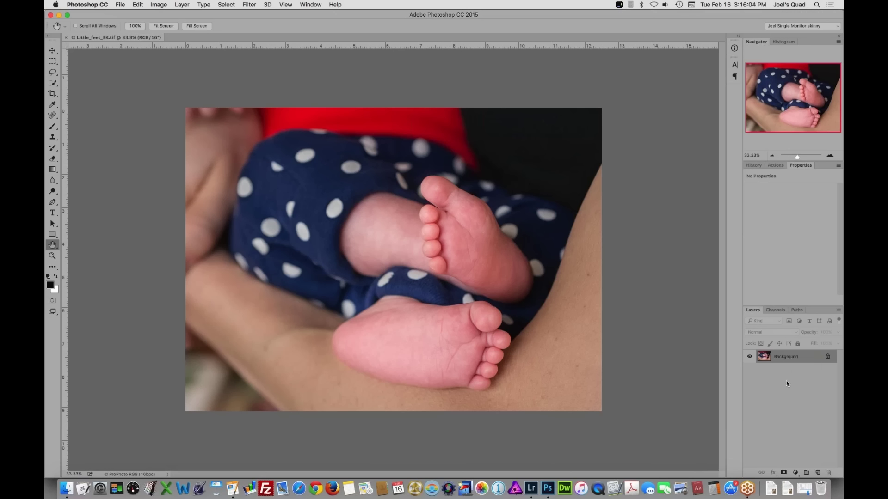
Duplicate the Background layer and name the copy "Clarity- depth"
{"action": "left_click_drag", "start_coordinate": [788, 360], "coordinate": [820, 473]}
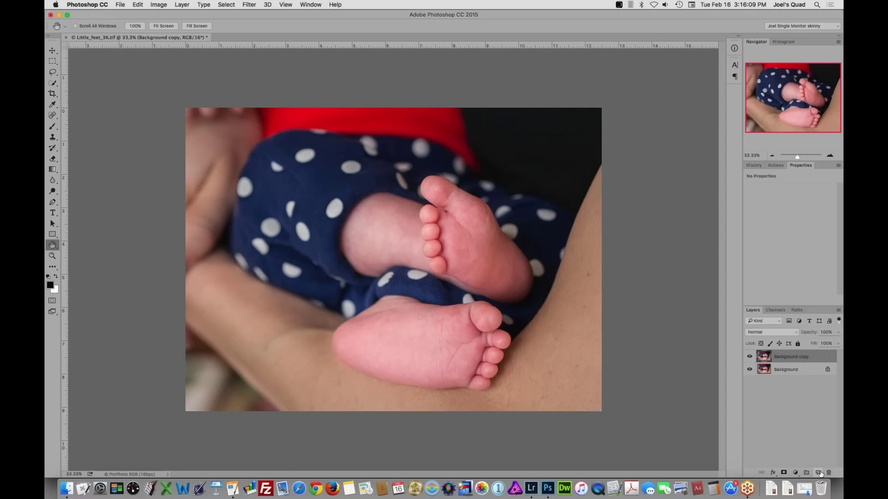
{"action": "double_click", "coordinate": [791, 358]}
{"action": "type", "text": "Clarity-"}
{"action": "type", "text": "depth"}
{"action": "key", "text": "Return"}
Launch the Topaz Clarity filter on the Clarity- depth layer and reset all its adjustments
{"action": "left_click", "coordinate": [249, 6]}
{"action": "mouse_move", "coordinate": [268, 210]}
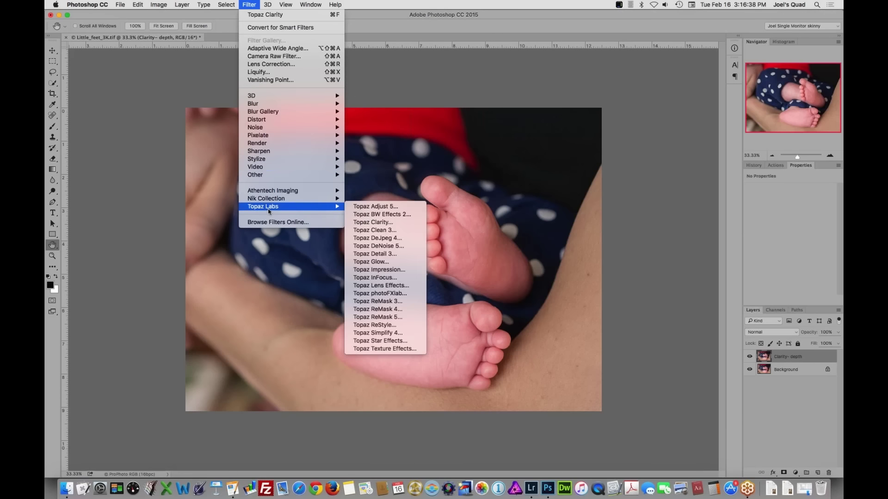
{"action": "left_click", "coordinate": [391, 224]}
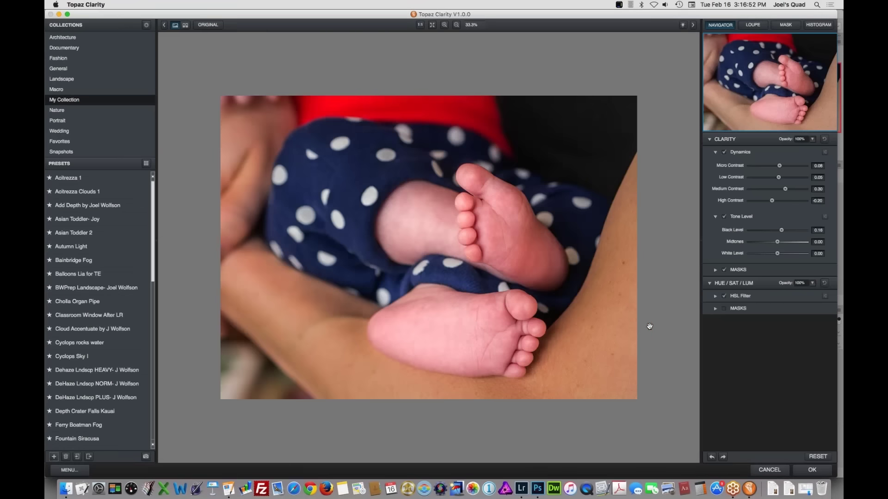
{"action": "left_click", "coordinate": [816, 457]}
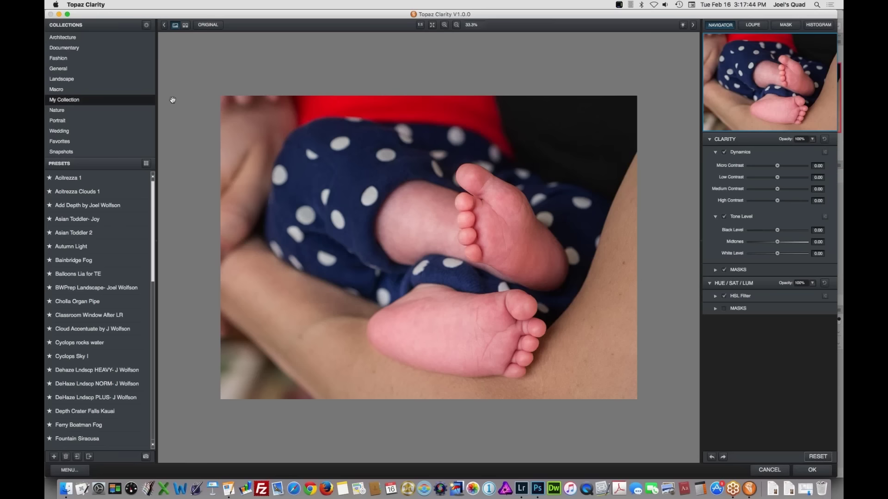
Preview the General collection's presets on the photo in the grid view, then return to the editor
{"action": "left_click", "coordinate": [59, 68]}
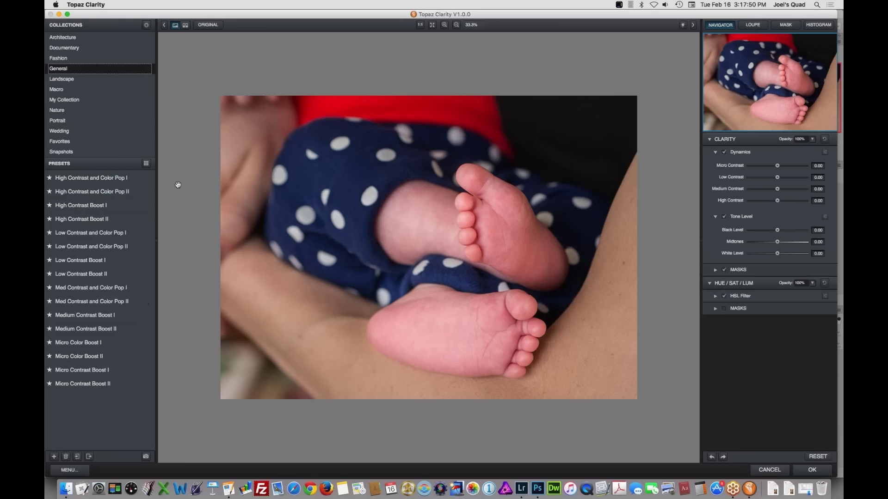
{"action": "left_click", "coordinate": [147, 164]}
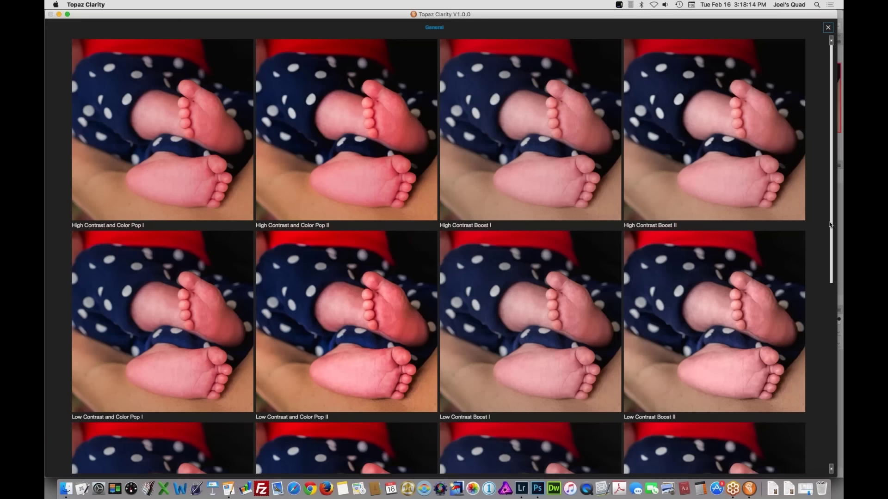
{"action": "scroll", "coordinate": [830, 229], "scroll_direction": "down", "scroll_amount": 1}
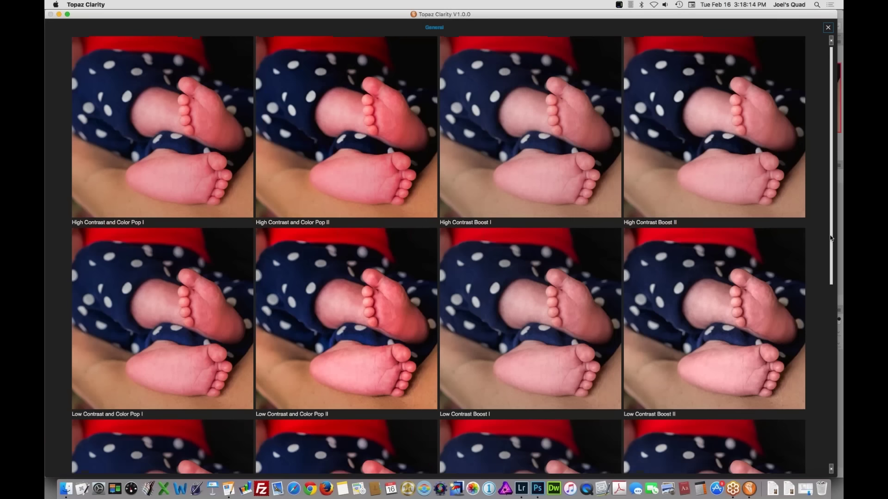
{"action": "left_click_drag", "start_coordinate": [830, 238], "coordinate": [830, 41]}
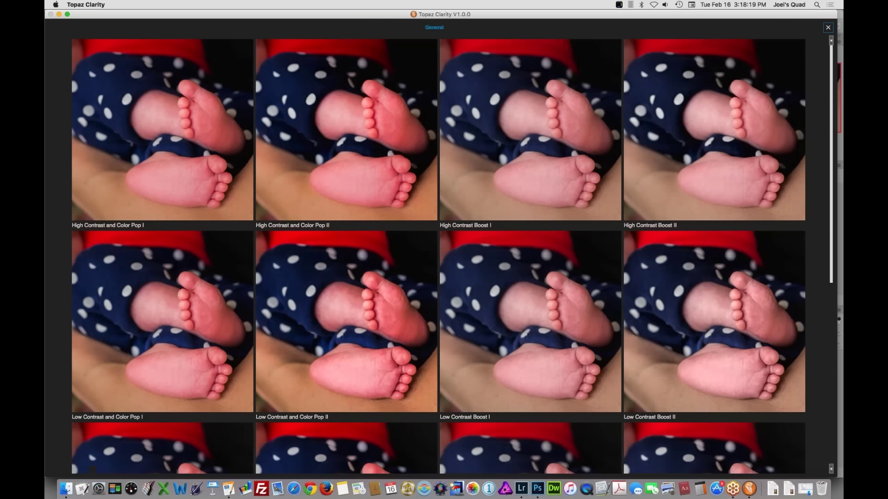
{"action": "left_click", "coordinate": [828, 28]}
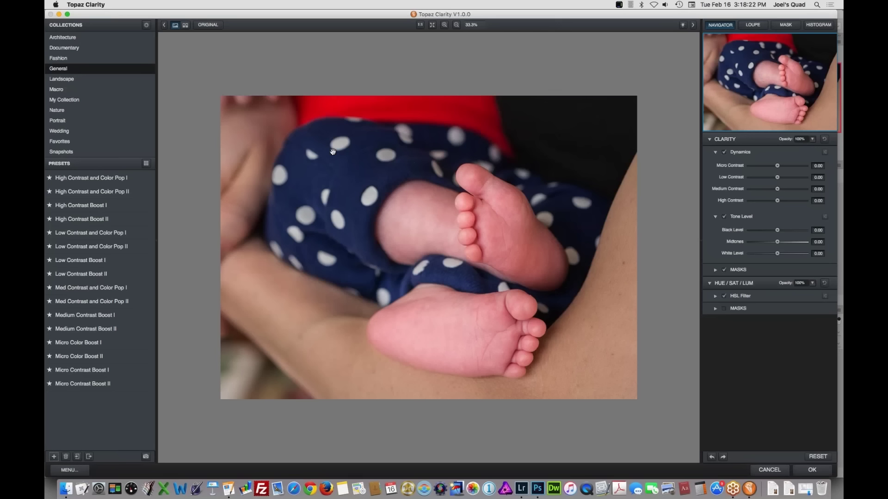
Apply the Add Depth preset from My Collection to the baby feet photo
{"action": "left_click", "coordinate": [70, 100]}
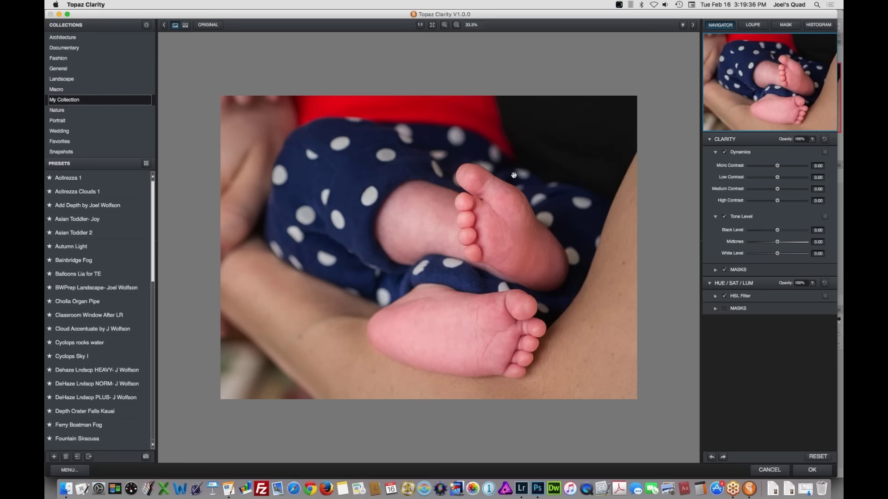
{"action": "left_click", "coordinate": [98, 208]}
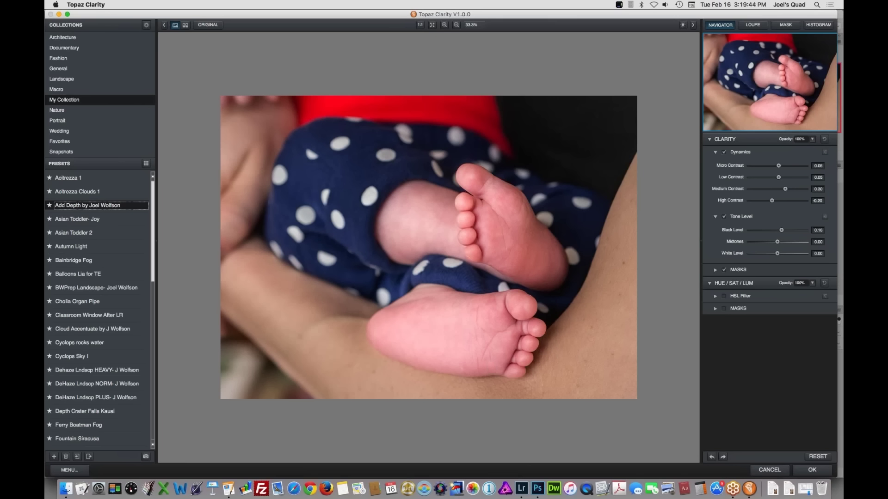
{"action": "left_click", "coordinate": [723, 216]}
Try Micro Contrast at 1.00, bring it down to 0.08, and check the image's histogram
{"action": "left_click_drag", "start_coordinate": [779, 165], "coordinate": [808, 167]}
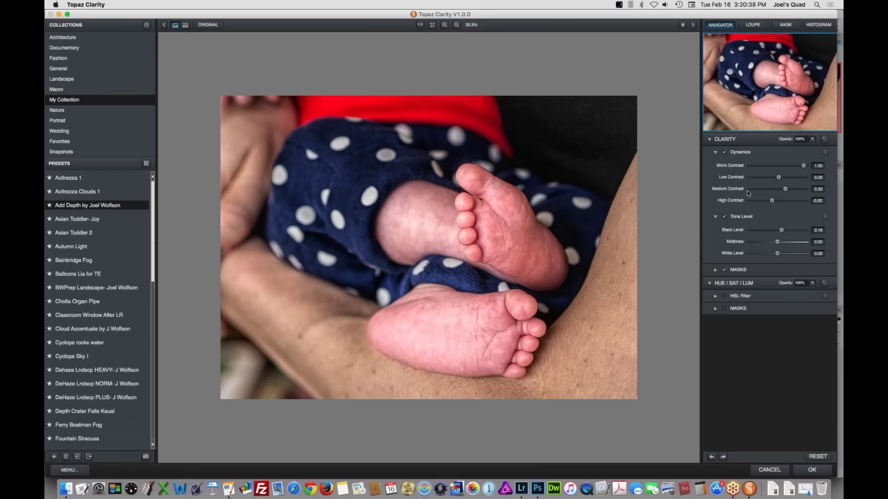
{"action": "left_click_drag", "start_coordinate": [799, 166], "coordinate": [779, 166]}
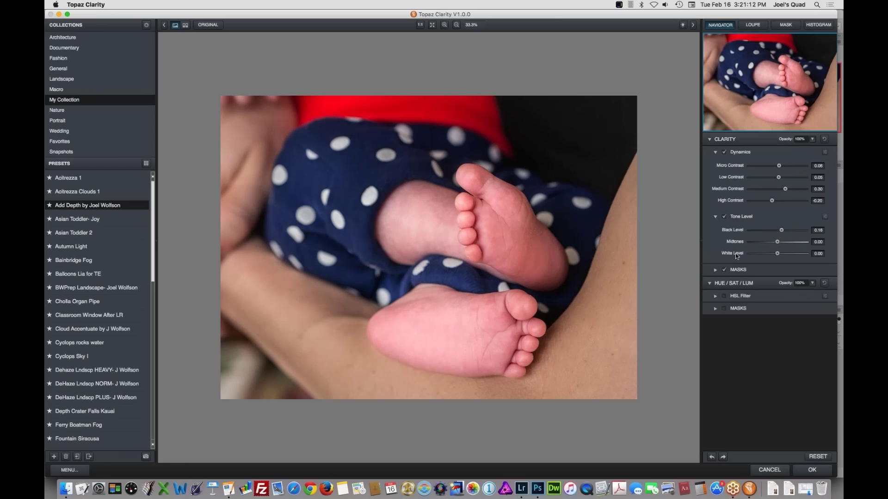
{"action": "left_click", "coordinate": [812, 26]}
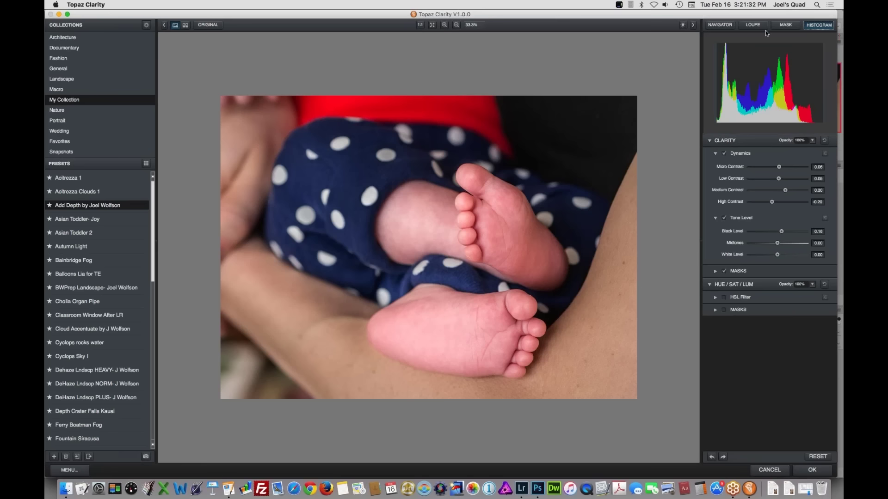
{"action": "left_click", "coordinate": [735, 26]}
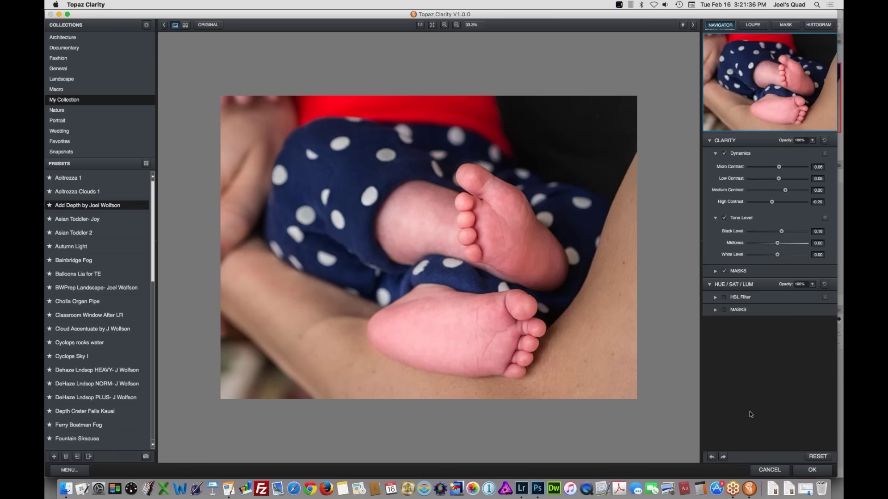
Expand the HSL Filter settings in the Hue / Sat / Lum section
{"action": "left_click", "coordinate": [716, 298]}
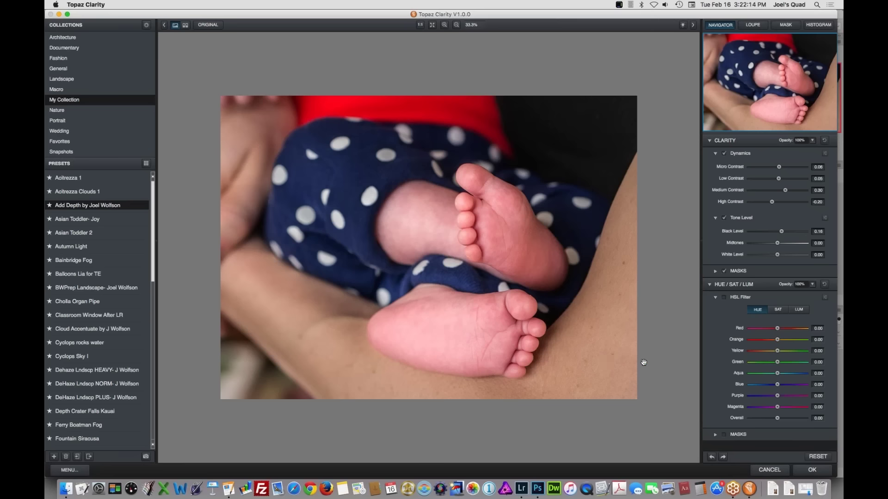
{"action": "left_click", "coordinate": [710, 286]}
{"action": "left_click", "coordinate": [710, 285]}
Try a slight negative Overall hue shift and an Orange hue of -1.00, resetting each to zero
{"action": "left_click_drag", "start_coordinate": [777, 418], "coordinate": [772, 418]}
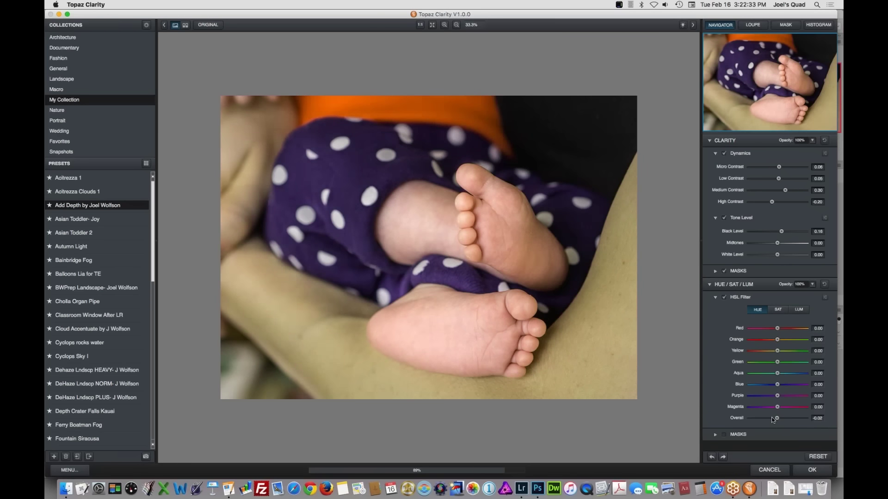
{"action": "double_click", "coordinate": [743, 418]}
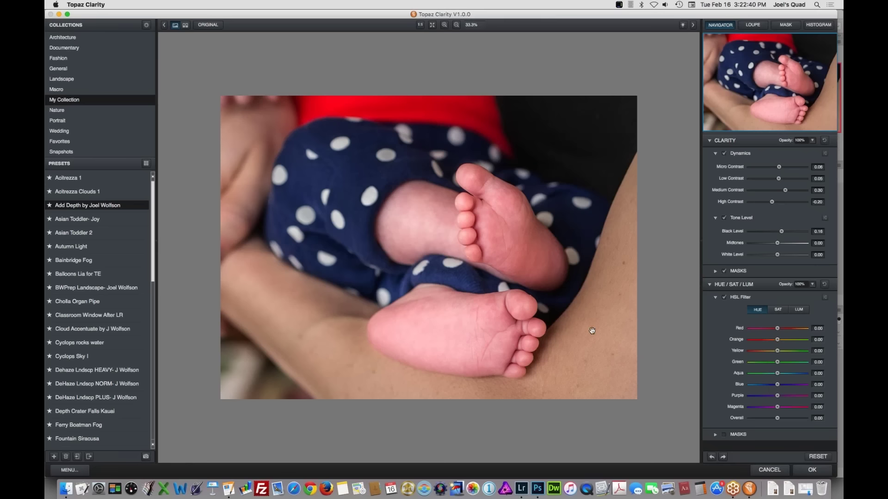
{"action": "left_click_drag", "start_coordinate": [779, 342], "coordinate": [745, 341]}
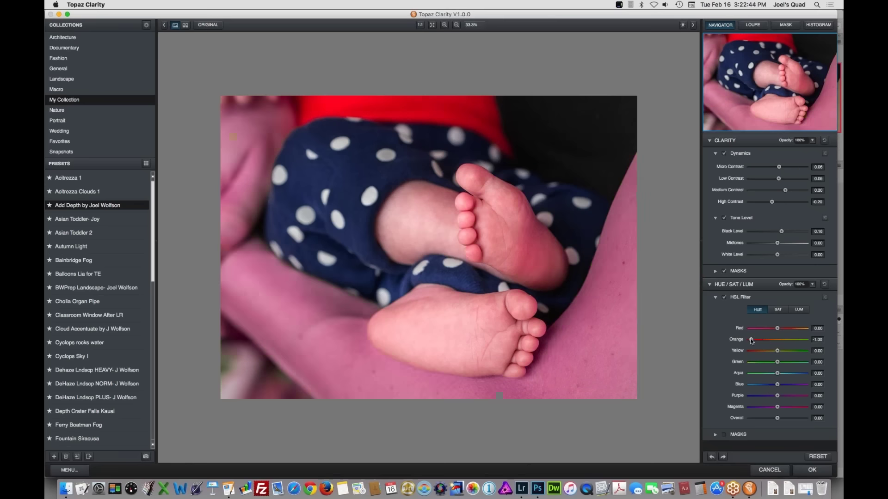
{"action": "double_click", "coordinate": [735, 340]}
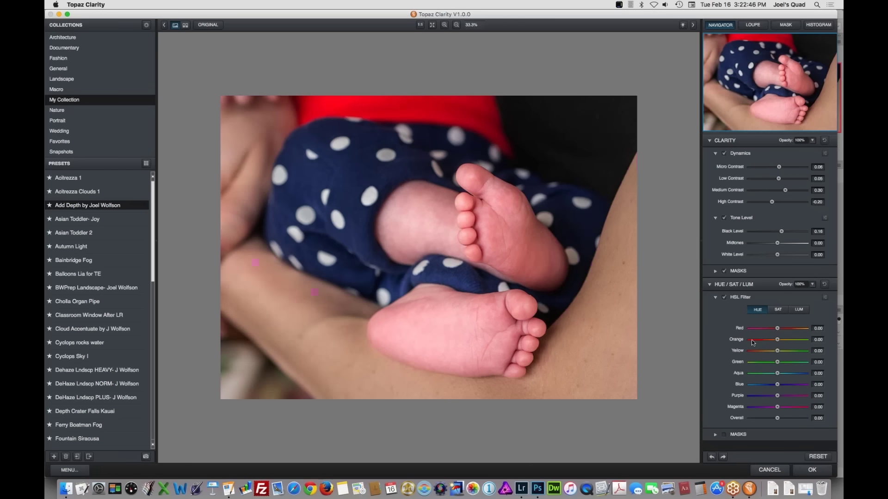
Set the HSL Filter's Orange luminance to -0.09 and Orange saturation to 0.11
{"action": "left_click", "coordinate": [779, 310]}
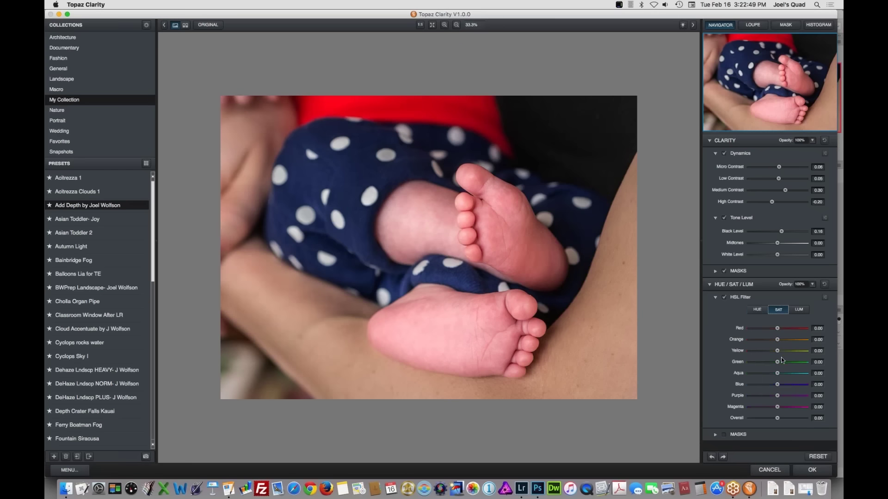
{"action": "left_click", "coordinate": [801, 313]}
{"action": "mouse_move", "coordinate": [777, 340]}
{"action": "left_mouse_down"}
{"action": "mouse_move", "coordinate": [756, 342]}
{"action": "mouse_move", "coordinate": [784, 344]}
{"action": "mouse_move", "coordinate": [775, 344]}
{"action": "left_mouse_up"}
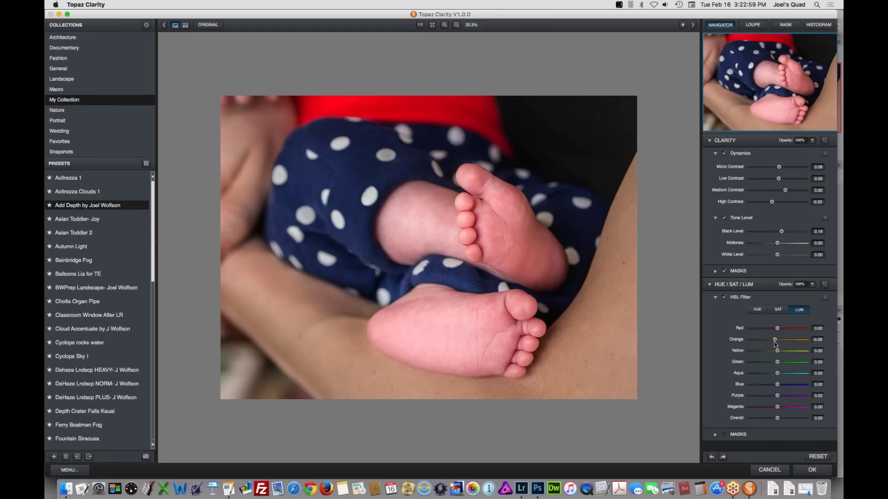
{"action": "left_click", "coordinate": [782, 312]}
{"action": "left_click_drag", "start_coordinate": [778, 341], "coordinate": [780, 343]}
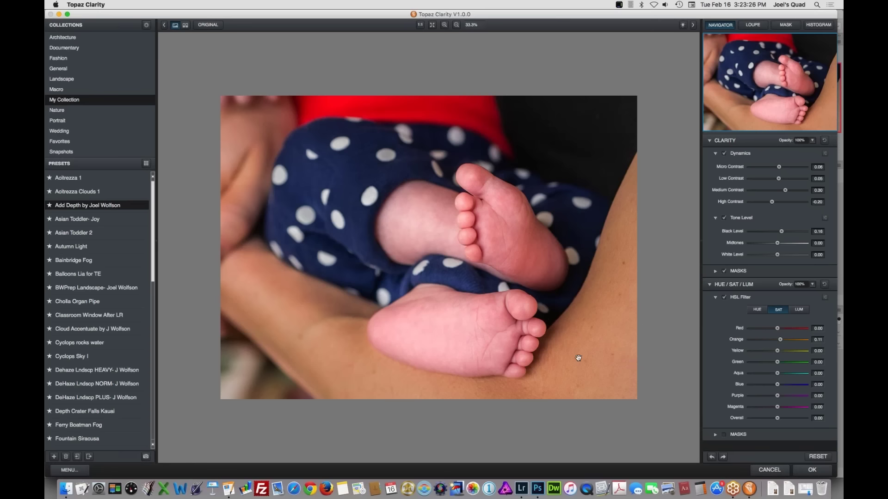
Apply the Clarity adjustments and hide the Clarity- depth layer to compare with the original
{"action": "left_click", "coordinate": [813, 471]}
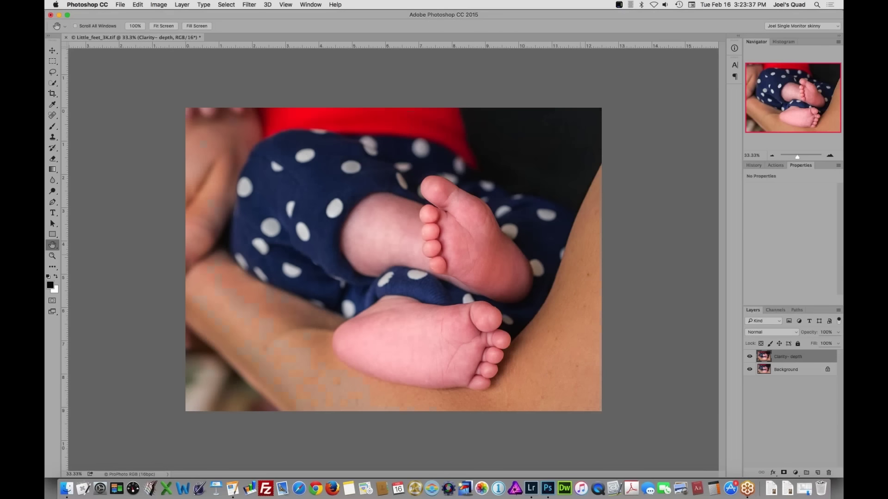
{"action": "left_click", "coordinate": [750, 357]}
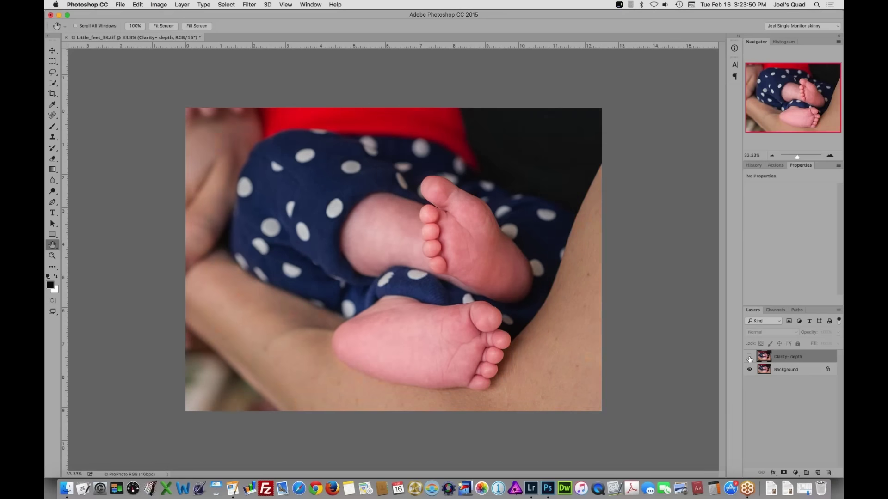
Show the Clarity- depth layer again, duplicate it and rename the copy as BW Effects
{"action": "left_click", "coordinate": [750, 357]}
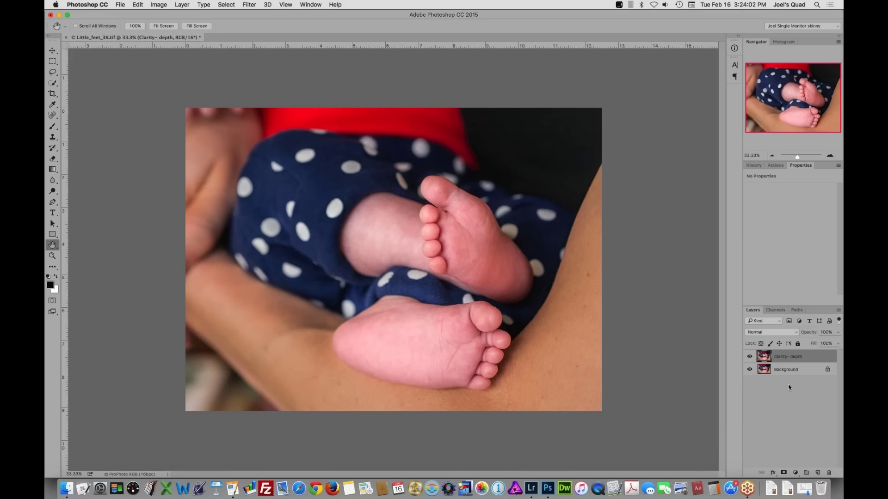
{"action": "key", "text": "super+j"}
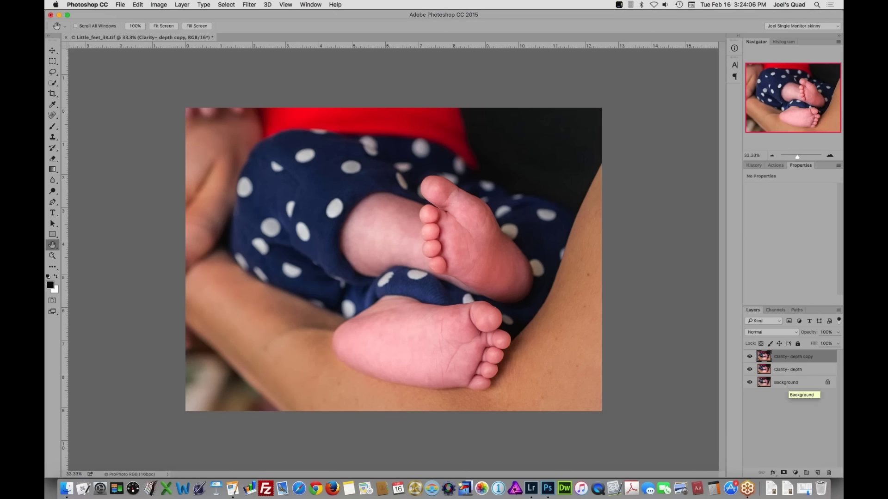
{"action": "double_click", "coordinate": [795, 357]}
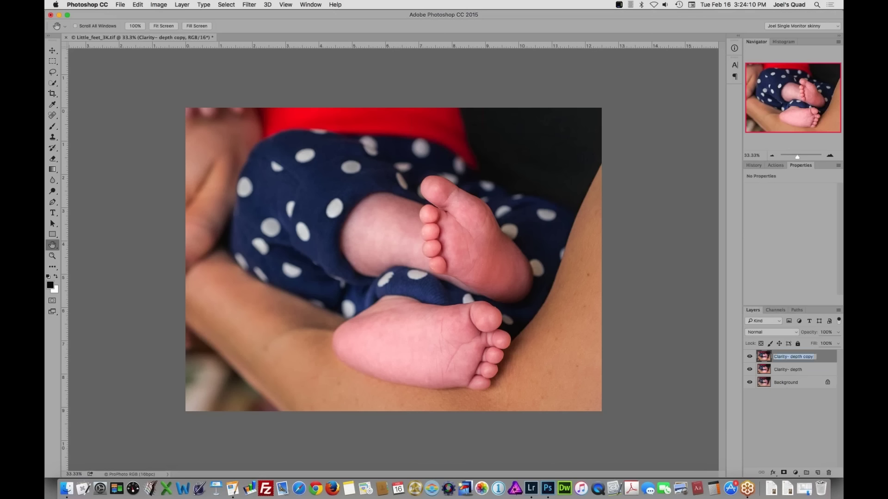
{"action": "type", "text": "BW Effects"}
{"action": "key", "text": "Return"}
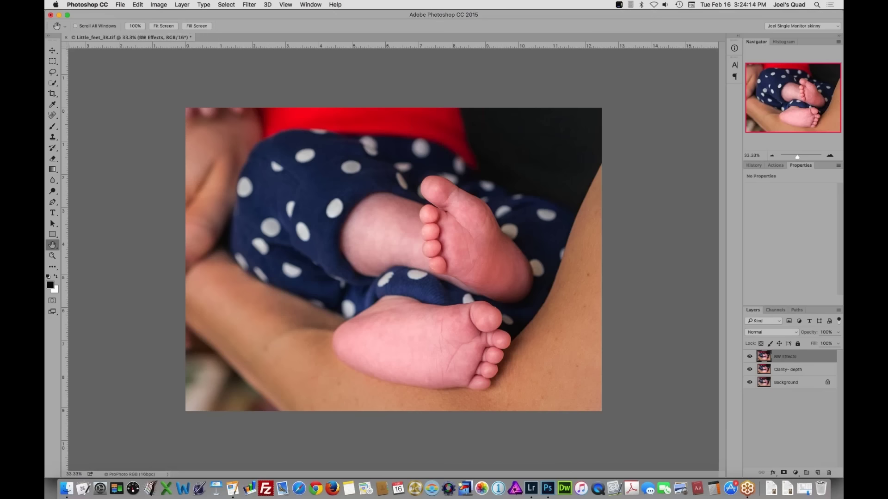
Launch the Topaz BW Effects 2 filter on the BW Effects layer and reset its settings
{"action": "left_click", "coordinate": [251, 5]}
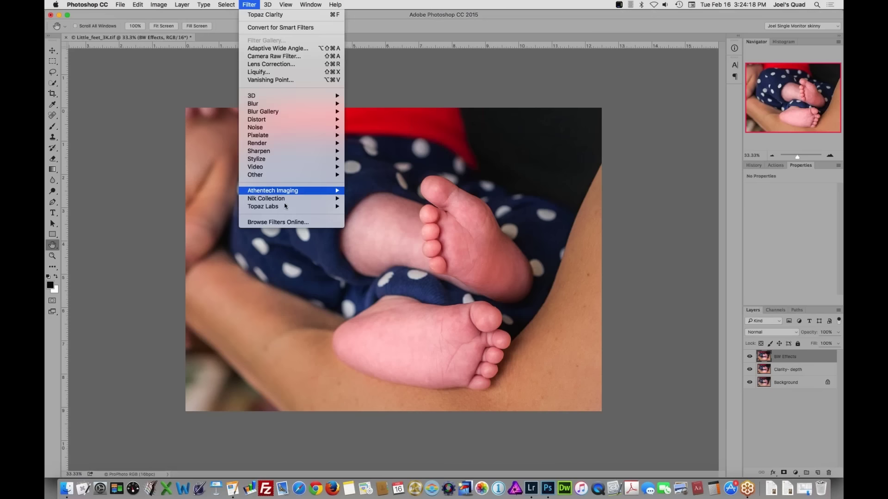
{"action": "mouse_move", "coordinate": [285, 206]}
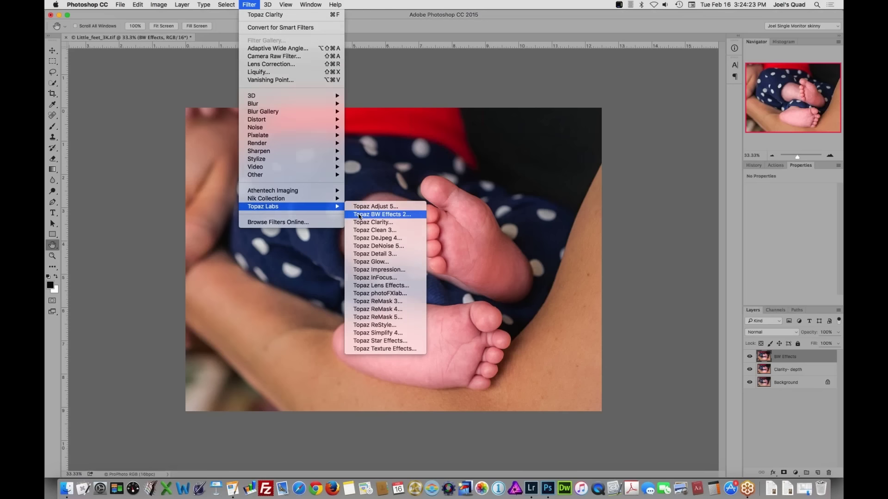
{"action": "left_click", "coordinate": [359, 216]}
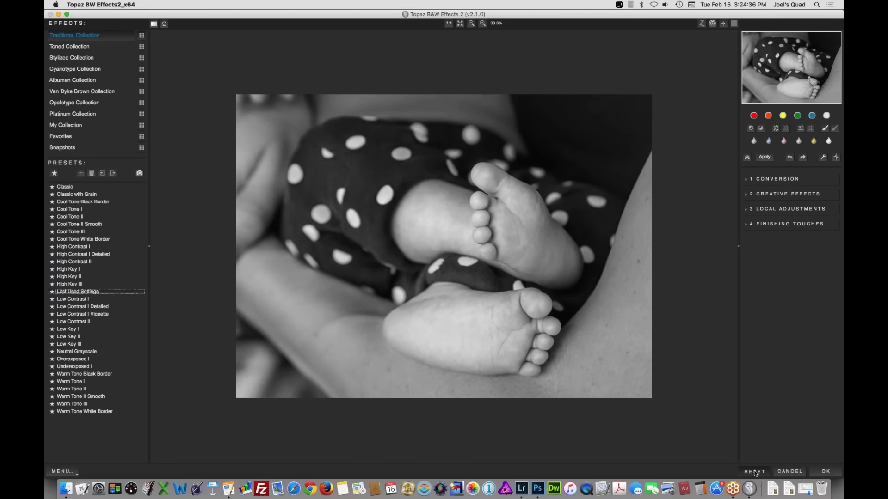
{"action": "left_click", "coordinate": [755, 472]}
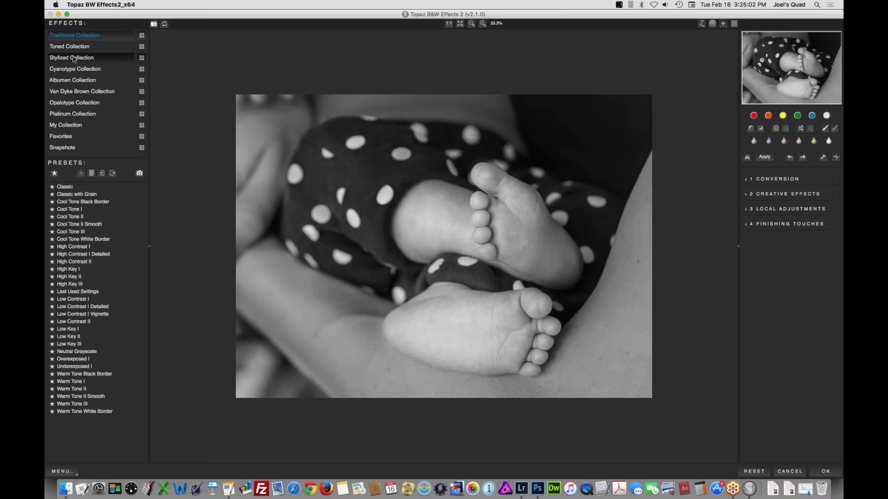
Examine the Platinum Collection presets in the preview grid and close the grid
{"action": "left_click", "coordinate": [71, 115]}
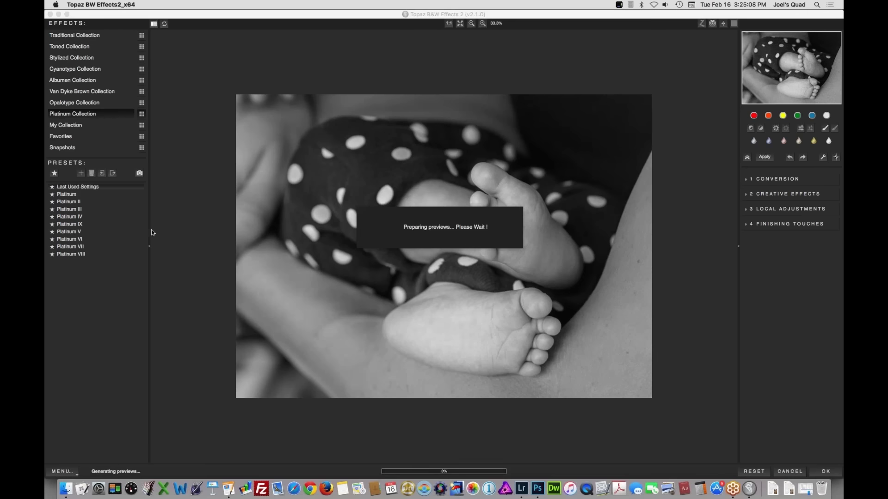
{"action": "left_click", "coordinate": [143, 115]}
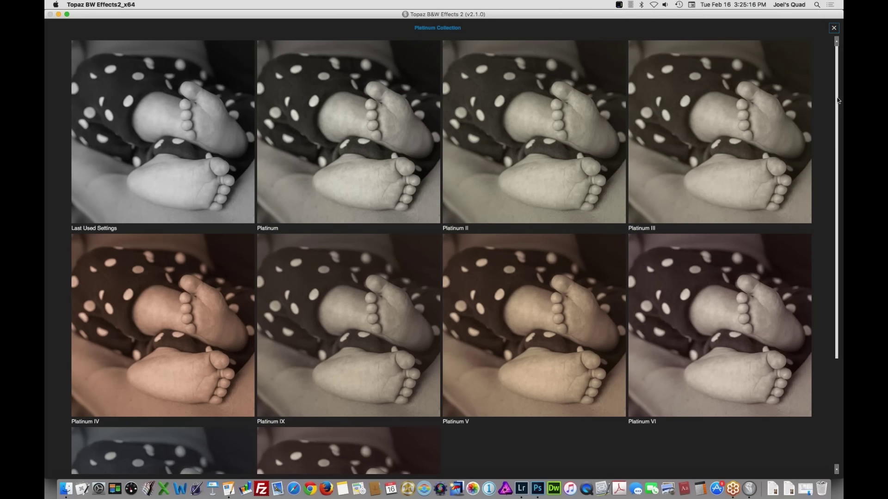
{"action": "scroll", "coordinate": [835, 111], "scroll_direction": "down", "scroll_amount": 1}
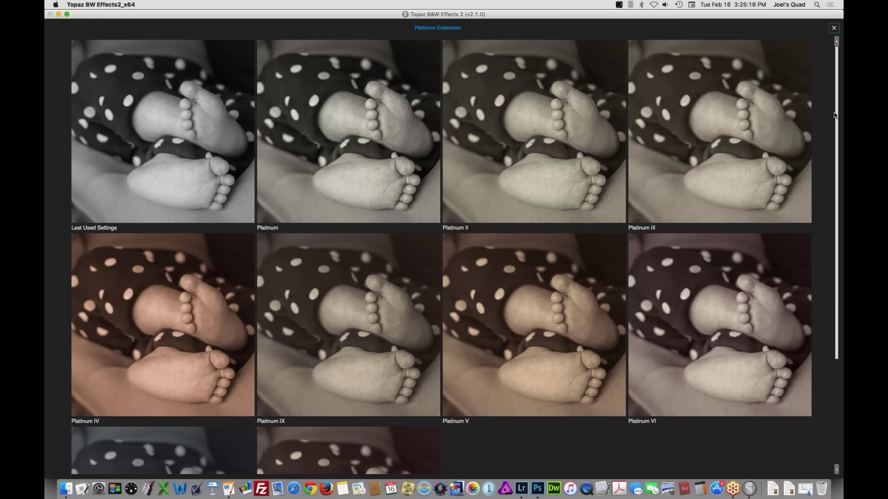
{"action": "scroll", "coordinate": [835, 115], "scroll_direction": "down", "scroll_amount": 5}
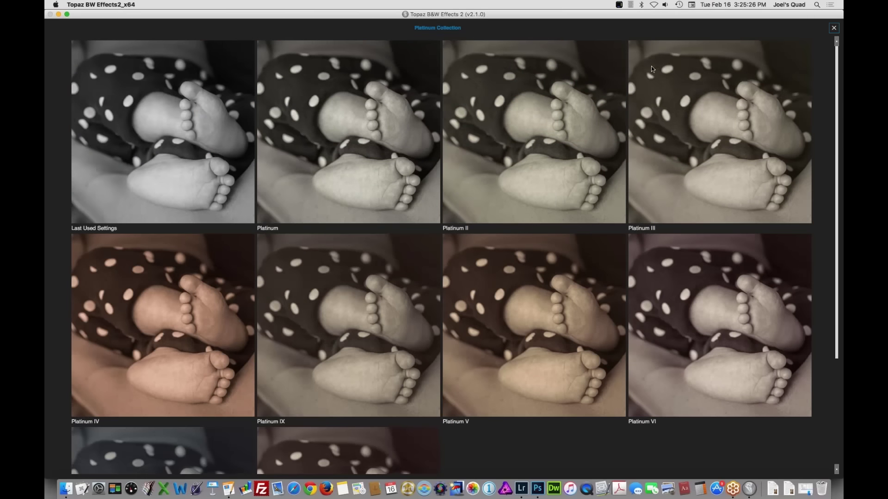
{"action": "left_click", "coordinate": [833, 28]}
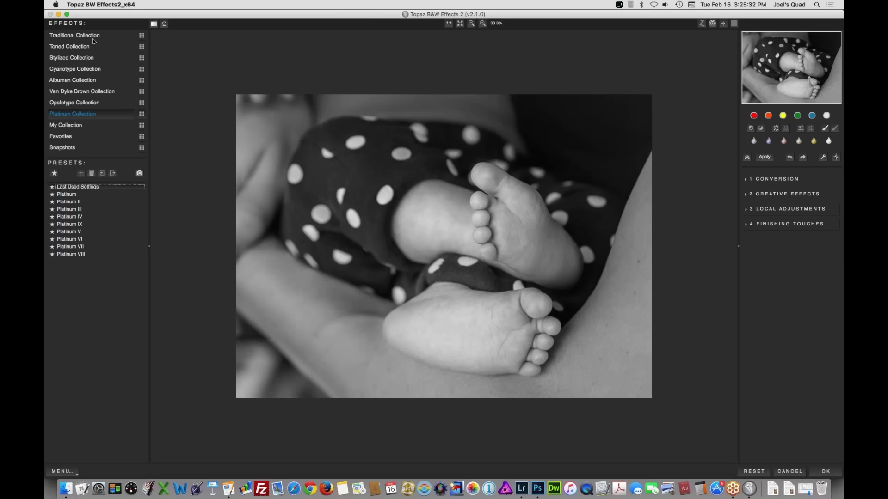
Browse the Traditional Collection preset previews and apply the Neutral Grayscale preset
{"action": "left_click", "coordinate": [96, 37]}
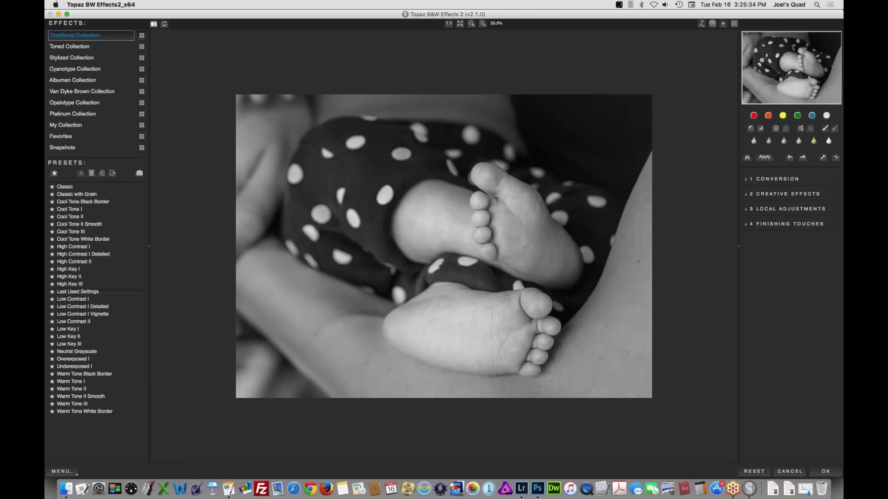
{"action": "left_click", "coordinate": [142, 36]}
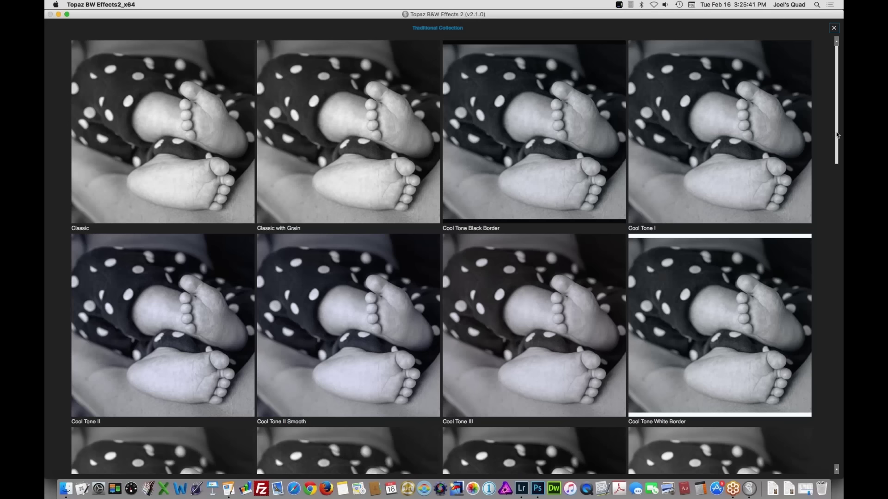
{"action": "left_click_drag", "start_coordinate": [837, 135], "coordinate": [838, 136]}
{"action": "scroll", "coordinate": [836, 159], "scroll_direction": "down", "scroll_amount": 1}
{"action": "left_click_drag", "start_coordinate": [835, 159], "coordinate": [838, 444]}
{"action": "left_click_drag", "start_coordinate": [838, 444], "coordinate": [838, 463]}
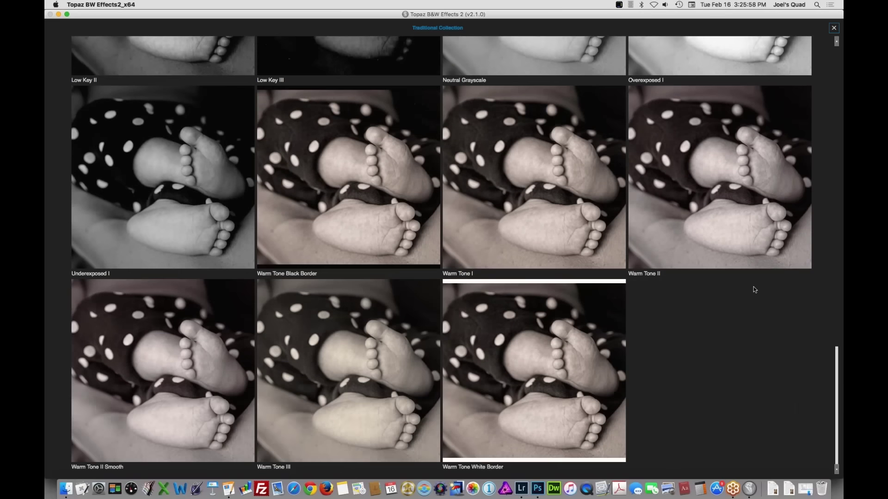
{"action": "scroll", "coordinate": [759, 298], "scroll_direction": "up", "scroll_amount": 1}
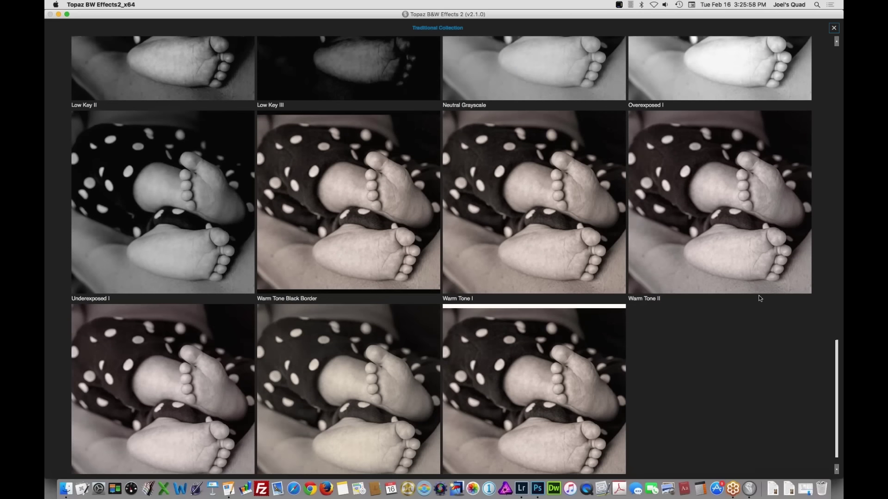
{"action": "scroll", "coordinate": [759, 298], "scroll_direction": "up", "scroll_amount": 4}
{"action": "scroll", "coordinate": [759, 298], "scroll_direction": "up", "scroll_amount": 3}
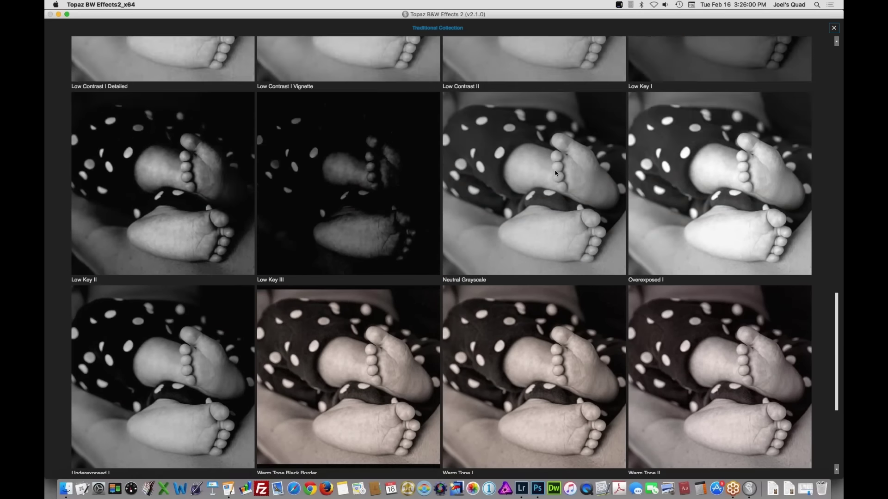
{"action": "left_click", "coordinate": [555, 173]}
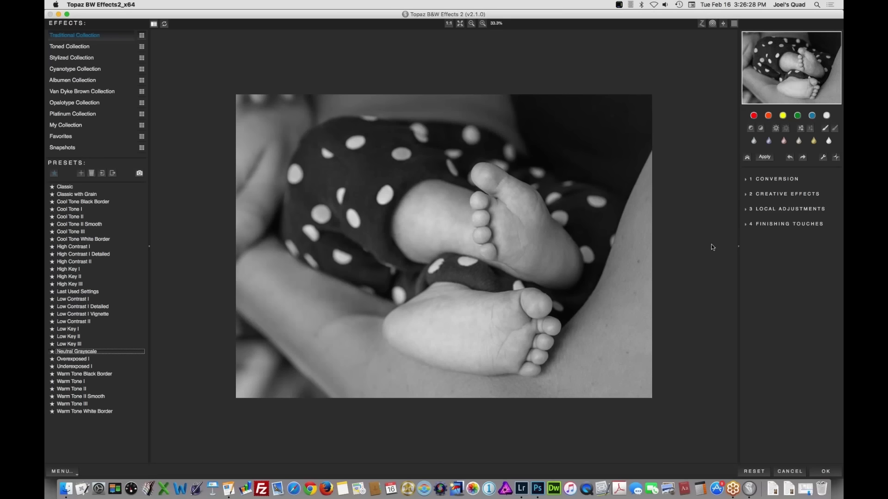
Try the yellow Color Filter on the conversion, switch it off and collapse its settings
{"action": "left_click", "coordinate": [783, 116]}
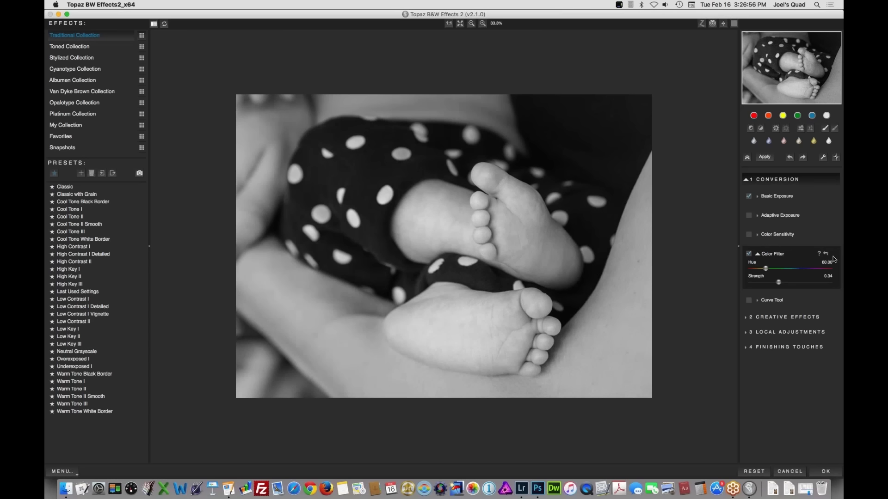
{"action": "left_click", "coordinate": [749, 254]}
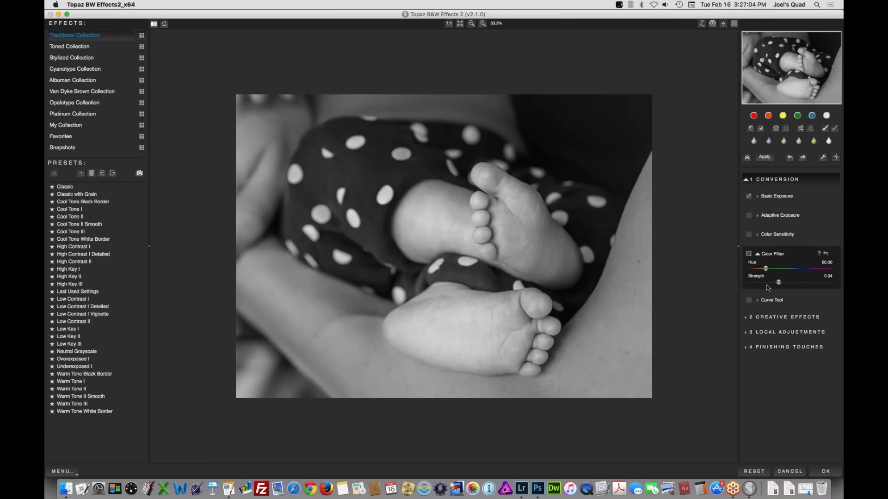
{"action": "left_click", "coordinate": [759, 255]}
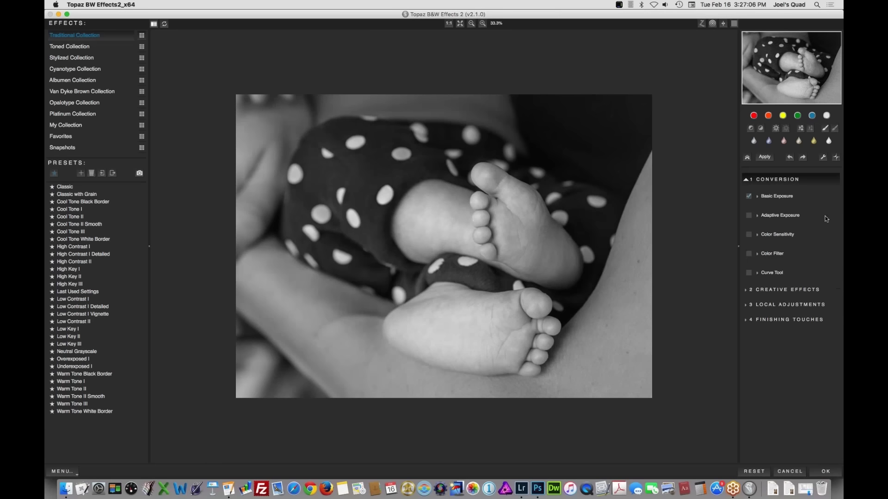
Try several Adaptive Exposure strengths and region counts, and set Adaptive Exposure to 0.24 with Regions at 20
{"action": "left_click", "coordinate": [759, 216]}
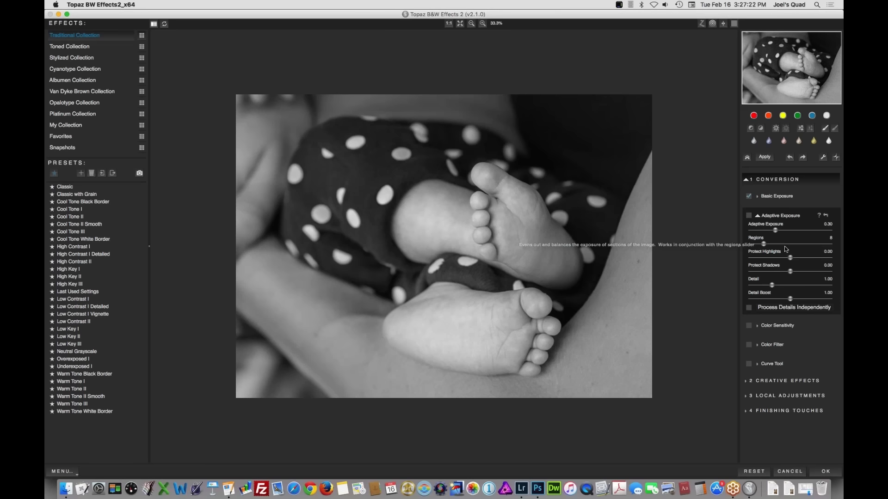
{"action": "left_click", "coordinate": [765, 229]}
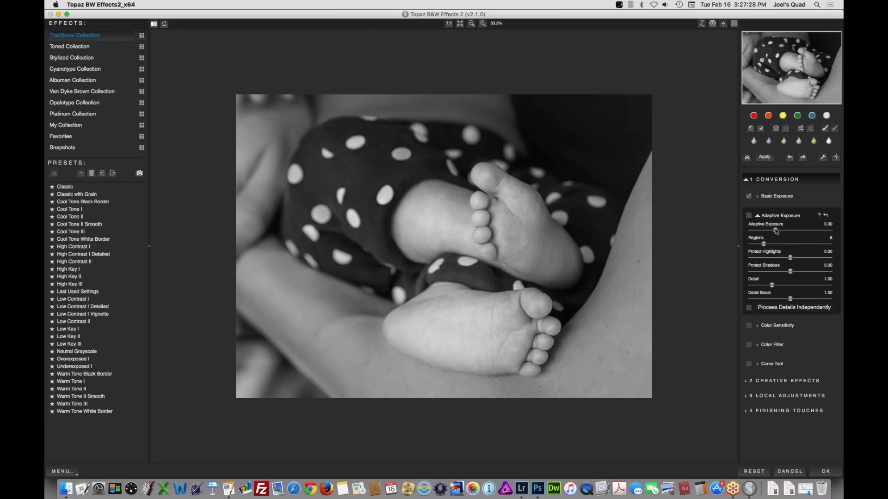
{"action": "left_click_drag", "start_coordinate": [764, 229], "coordinate": [789, 233]}
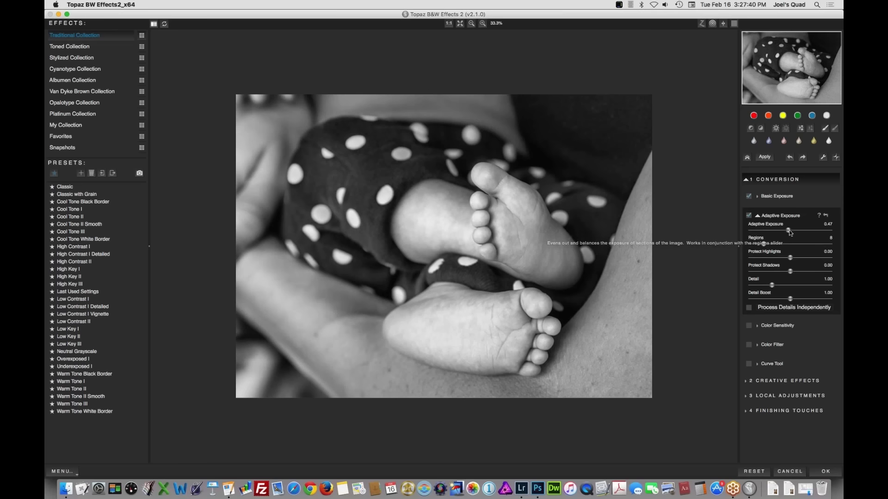
{"action": "left_click_drag", "start_coordinate": [788, 230], "coordinate": [747, 246]}
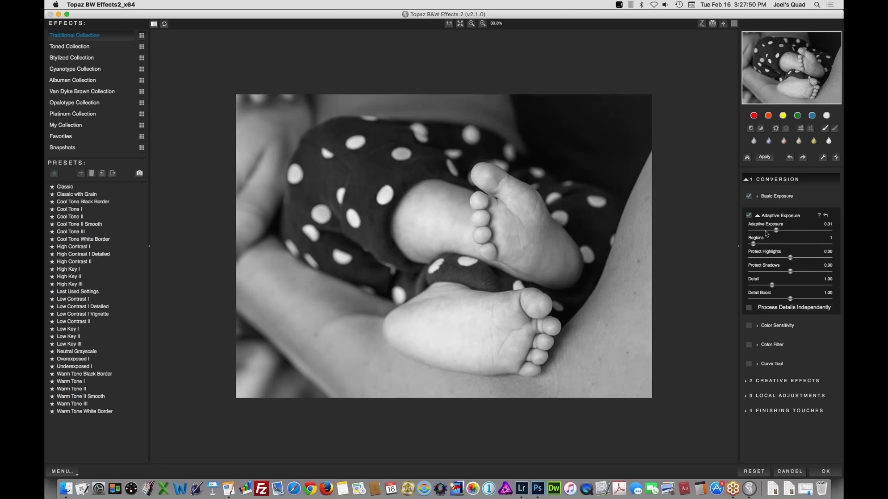
{"action": "left_click_drag", "start_coordinate": [776, 231], "coordinate": [777, 231]}
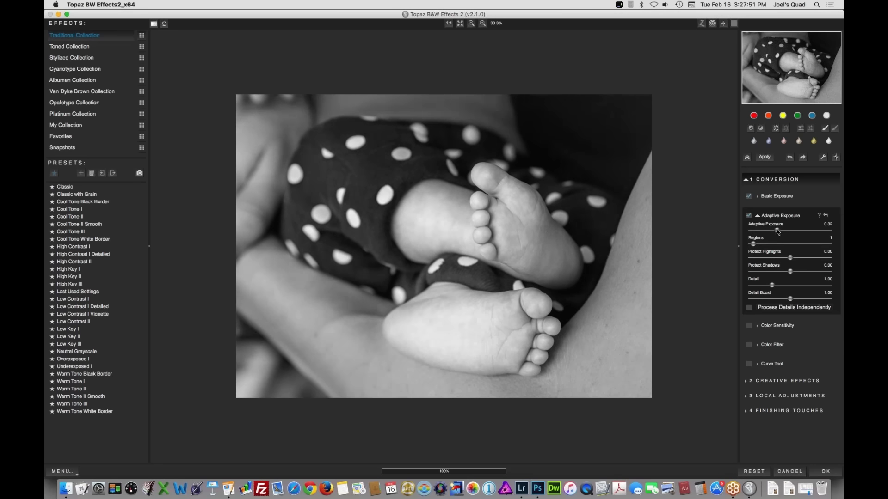
{"action": "left_click_drag", "start_coordinate": [778, 231], "coordinate": [775, 234]}
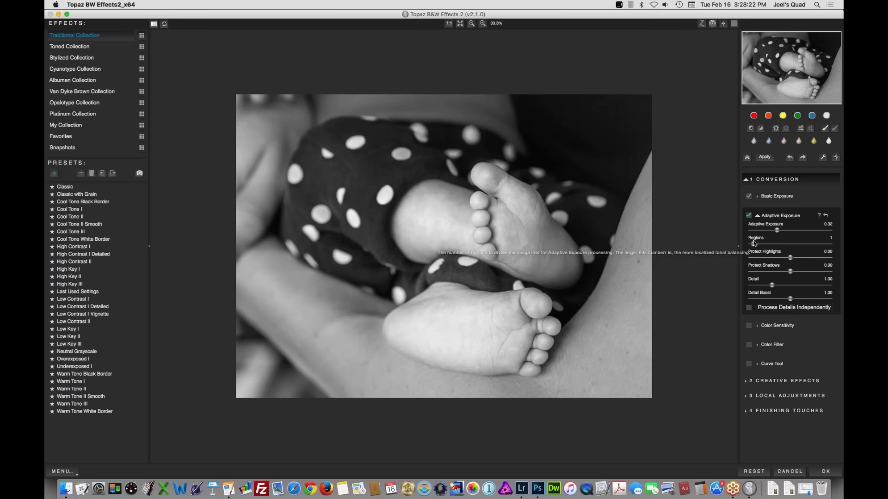
{"action": "left_click_drag", "start_coordinate": [754, 240], "coordinate": [764, 242]}
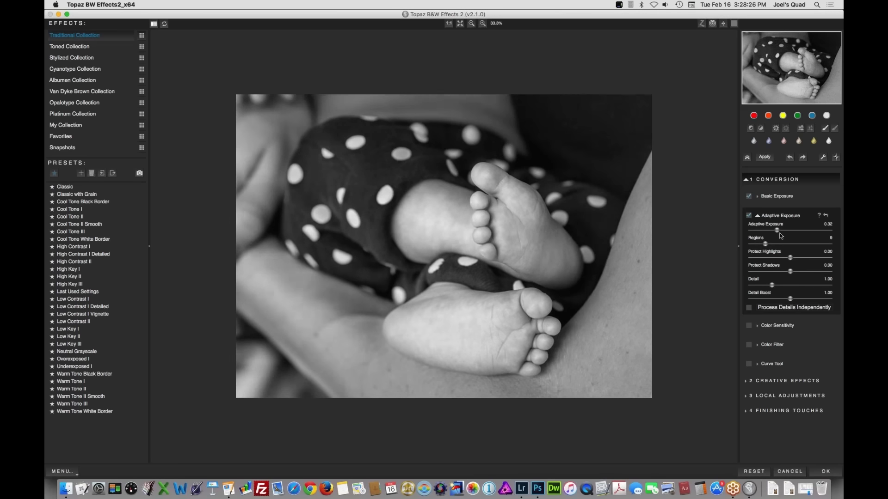
{"action": "left_click", "coordinate": [777, 230]}
{"action": "left_click_drag", "start_coordinate": [776, 231], "coordinate": [770, 233]}
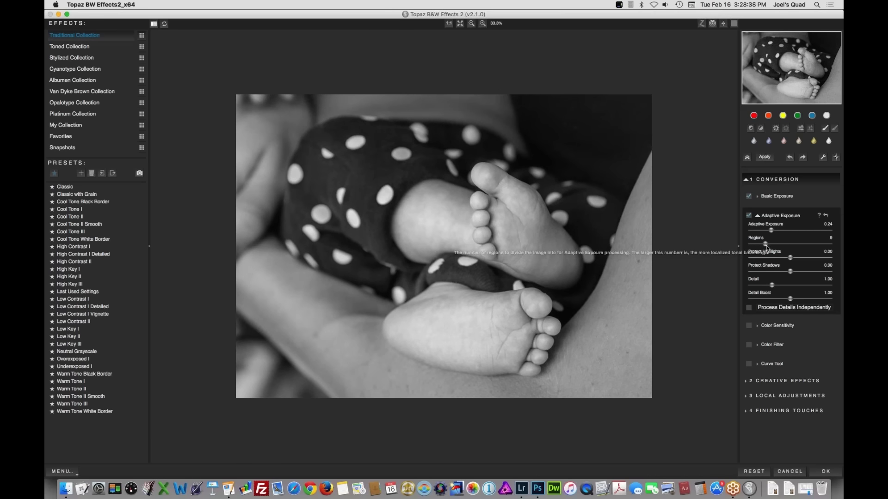
{"action": "left_click_drag", "start_coordinate": [766, 246], "coordinate": [780, 245]}
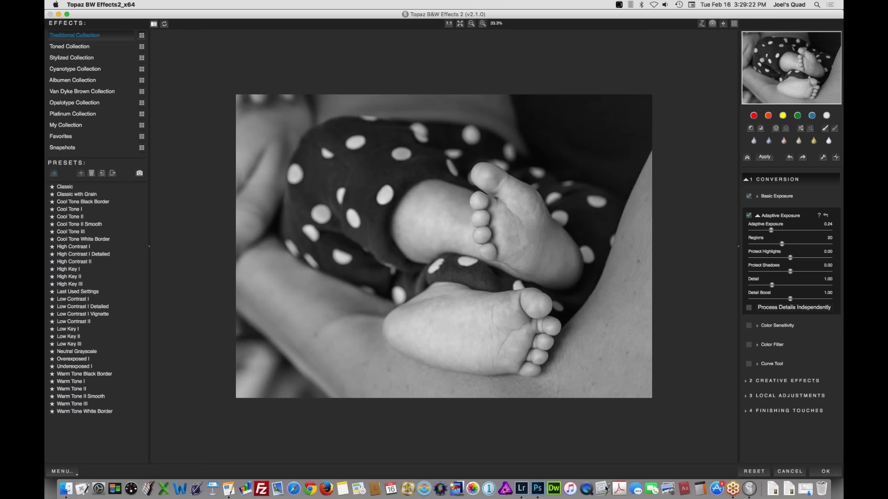
Apply the black-and-white conversion to the BW Effects layer and save the photo
{"action": "left_click", "coordinate": [823, 471]}
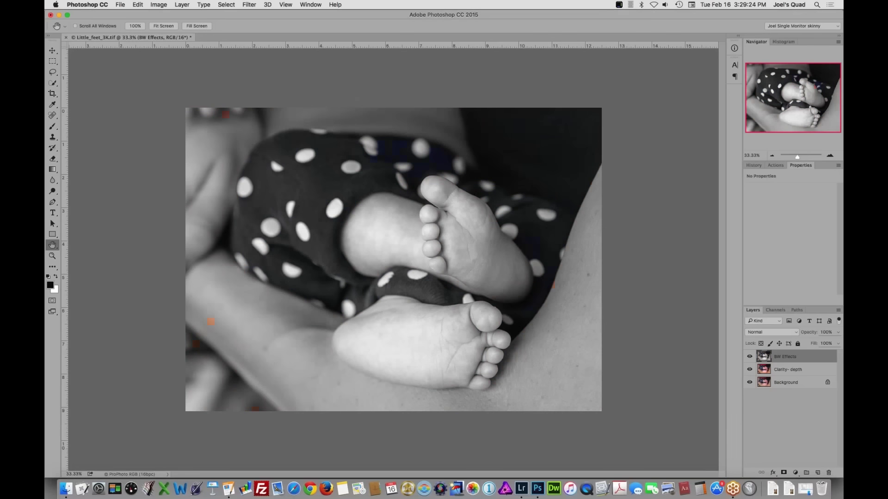
{"action": "key", "text": "super"}
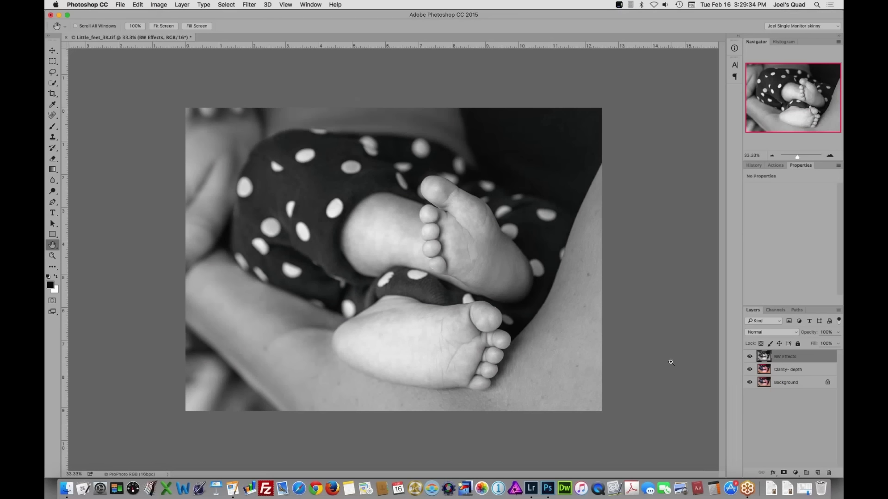
{"action": "key", "text": "super+s"}
Switch to Lightroom and compare the black-and-white edit with the colour original, Little_feet_3K.tif
{"action": "left_click", "coordinate": [532, 489]}
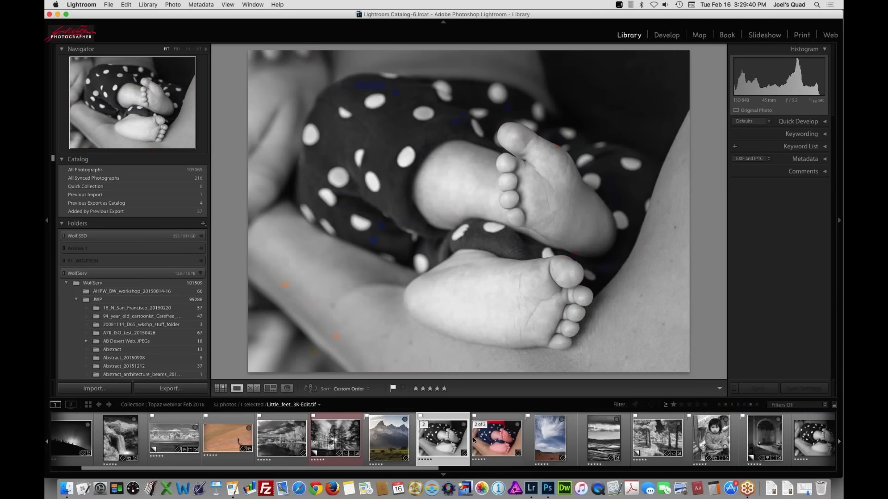
{"action": "left_click", "coordinate": [497, 441], "text": "super"}
{"action": "key", "text": "c"}
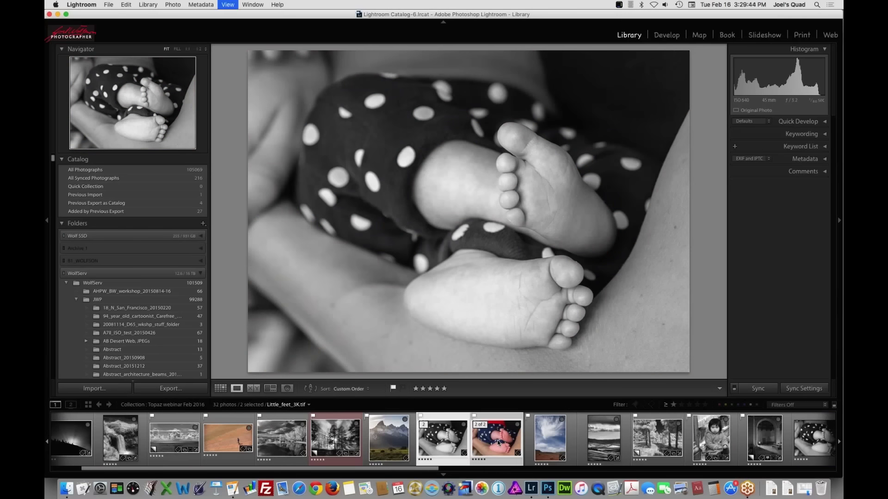
Compare the black-and-white edit with the colour original in an uncluttered, dimmed side-by-side view, and return to the single-photo view
{"action": "key", "text": "shift+Tab"}
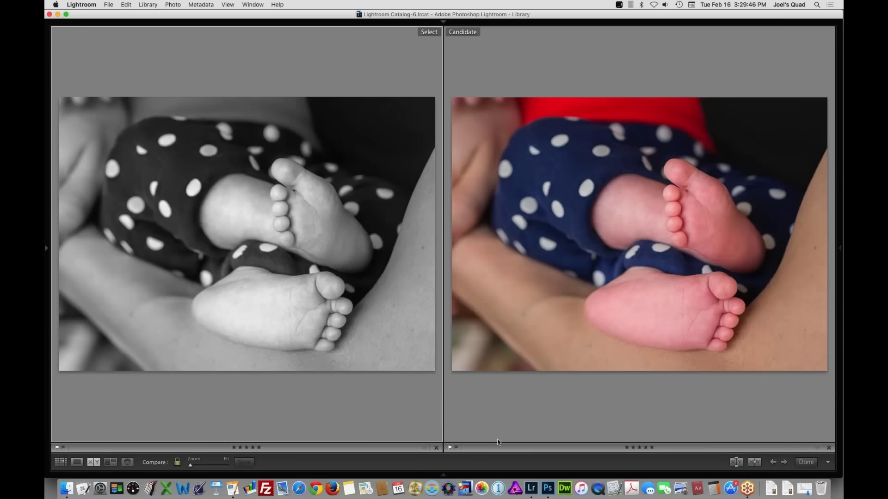
{"action": "key", "text": "l"}
{"action": "key", "text": "l"}
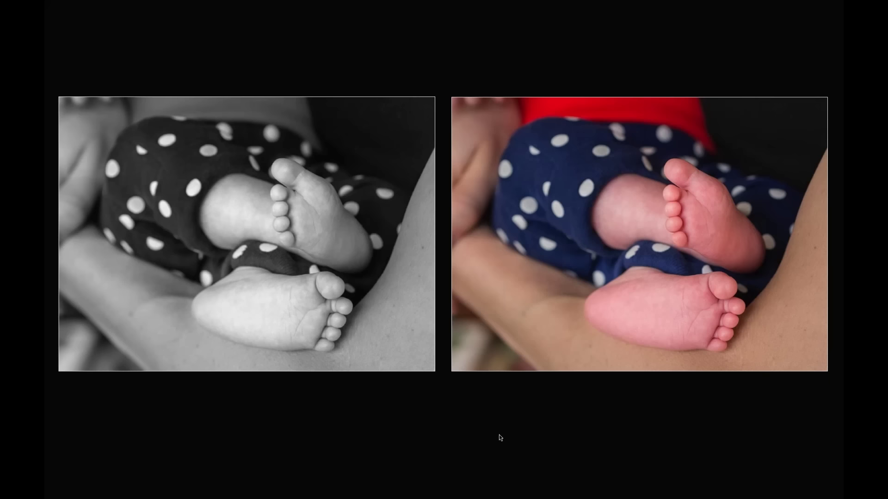
{"action": "key", "text": "l"}
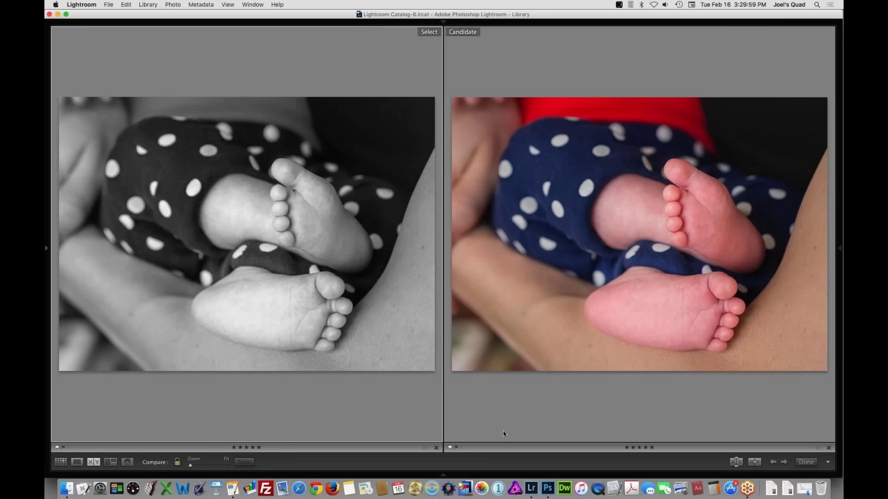
{"action": "key", "text": "e"}
{"action": "key", "text": "shift+Tab"}
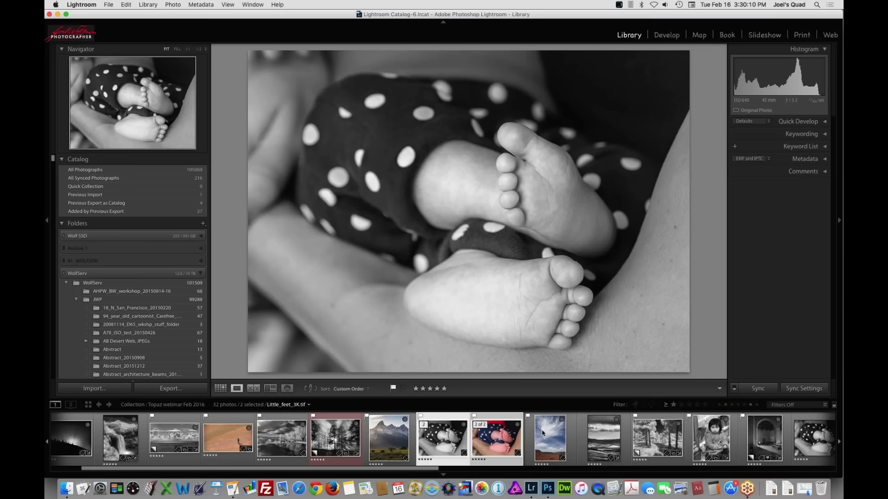
Select the desert cloud photo Wupatki_20120410_012_3K.tif, hide the filmstrip and open the photo in Photoshop for editing
{"action": "left_click", "coordinate": [551, 442]}
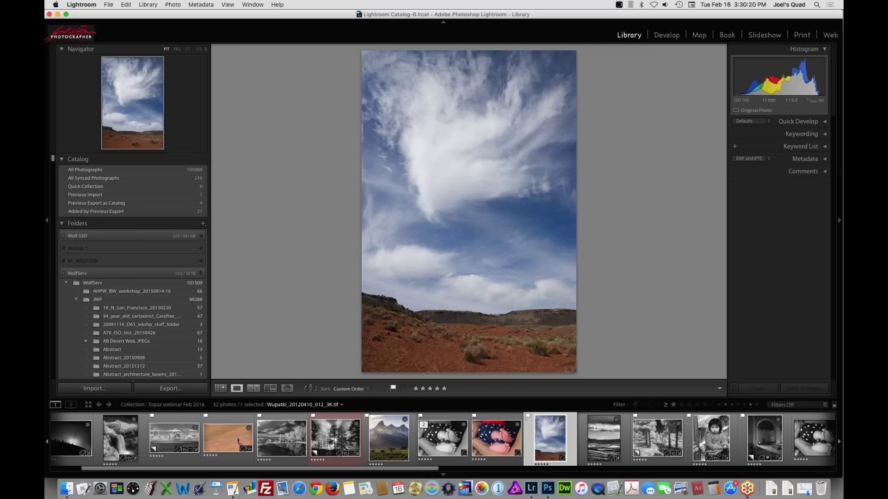
{"action": "key", "text": "super+alt+1"}
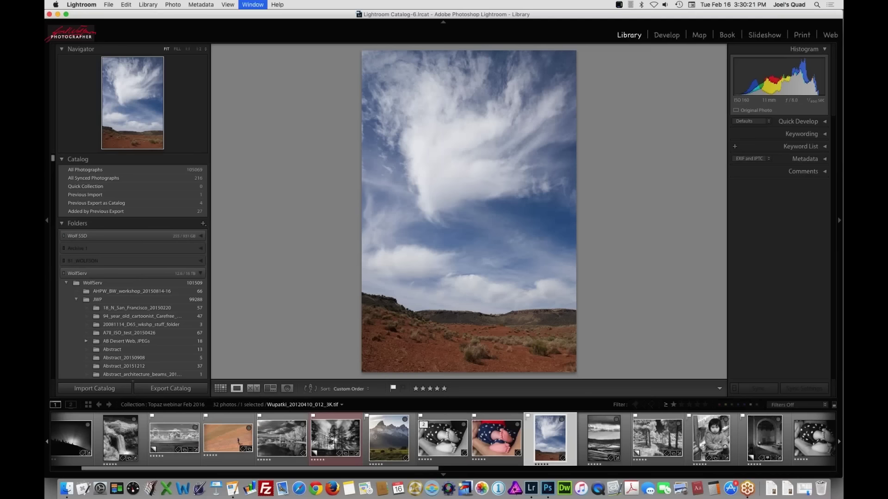
{"action": "key", "text": "F6"}
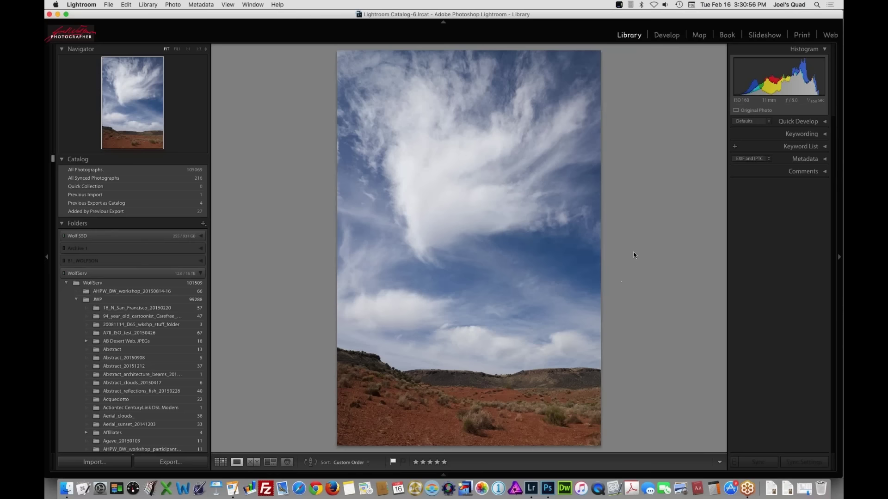
{"action": "right_click", "coordinate": [491, 151]}
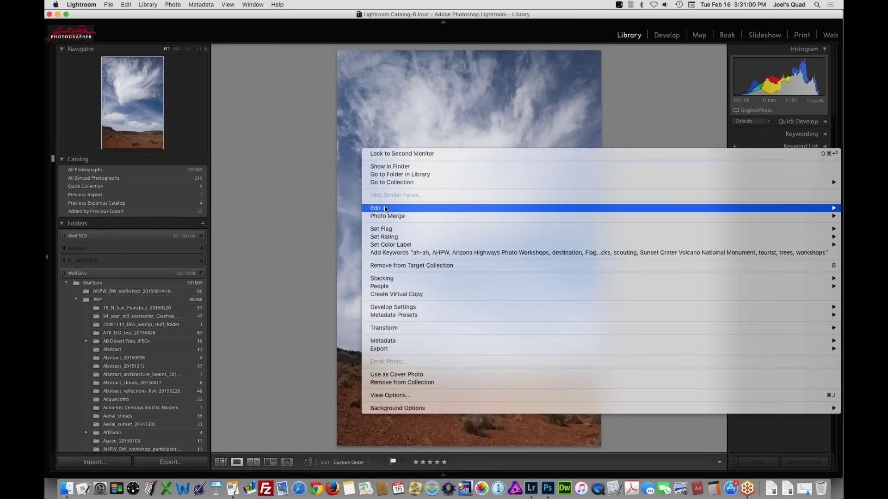
{"action": "mouse_move", "coordinate": [384, 209]}
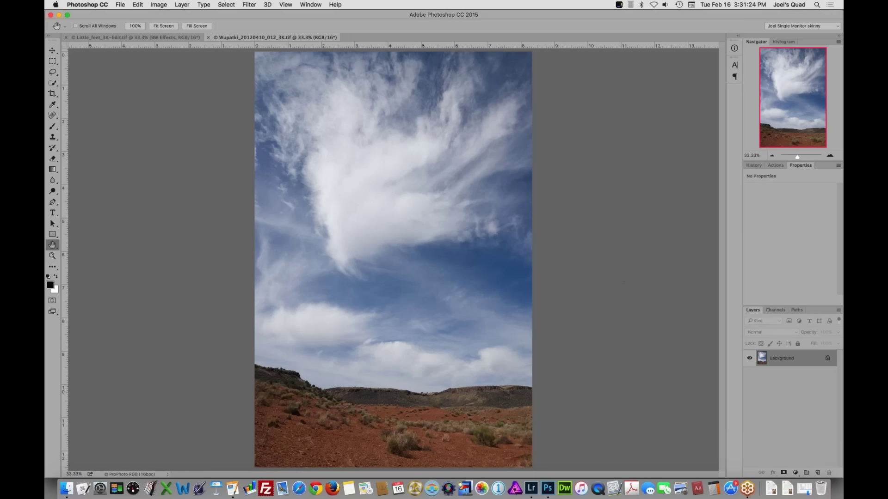
Duplicate the Background layer and name the copy Clarity
{"action": "key", "text": "super+j"}
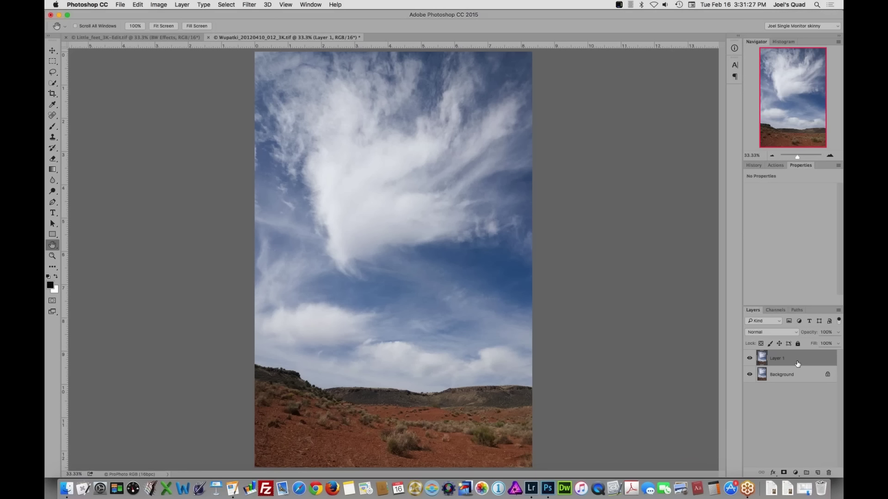
{"action": "double_click", "coordinate": [776, 359]}
{"action": "type", "text": "Clarity"}
{"action": "key", "text": "Return"}
Open Topaz Clarity on the Clarity layer and reset all of its adjustments
{"action": "left_click", "coordinate": [249, 4]}
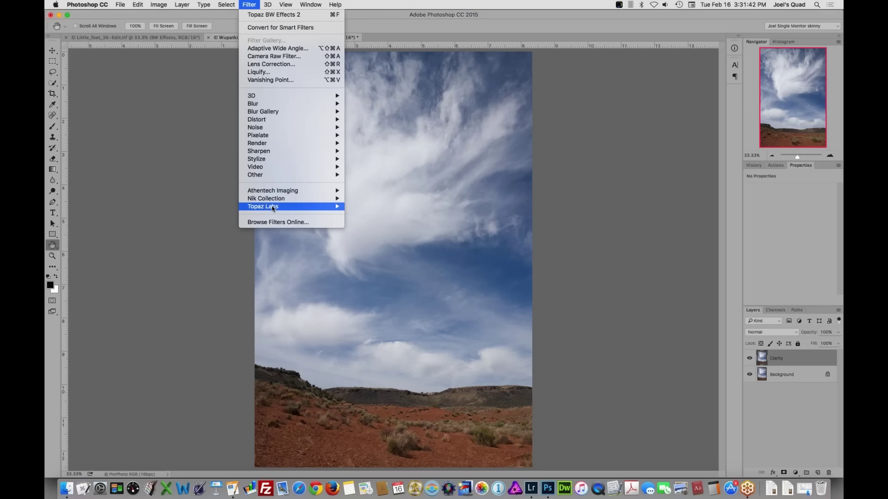
{"action": "mouse_move", "coordinate": [272, 208]}
{"action": "left_click", "coordinate": [402, 222]}
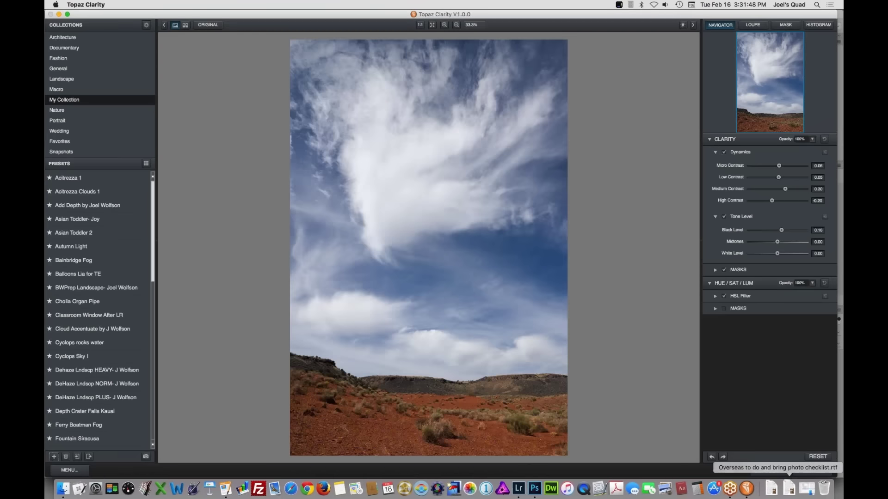
{"action": "left_click", "coordinate": [818, 457]}
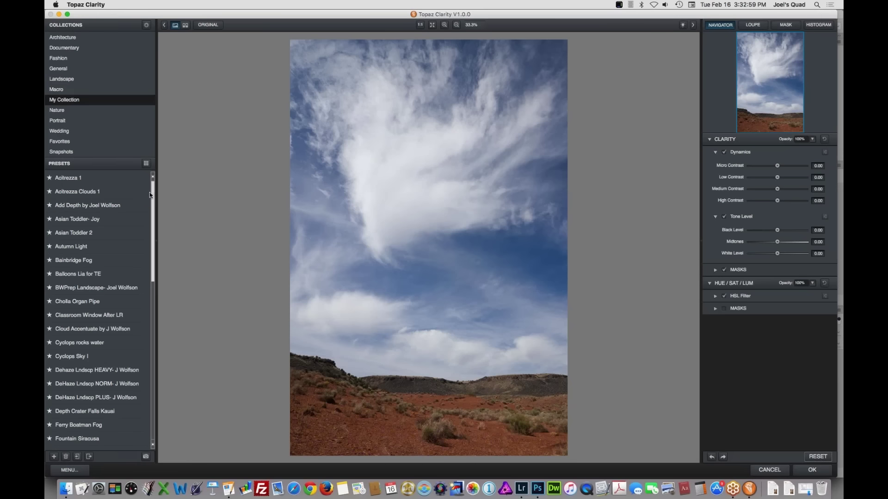
Apply the BWPrep Landscape preset from My Collection to the cloud photo
{"action": "scroll", "coordinate": [153, 197], "scroll_direction": "down", "scroll_amount": 1}
{"action": "scroll", "coordinate": [153, 197], "scroll_direction": "down", "scroll_amount": 5}
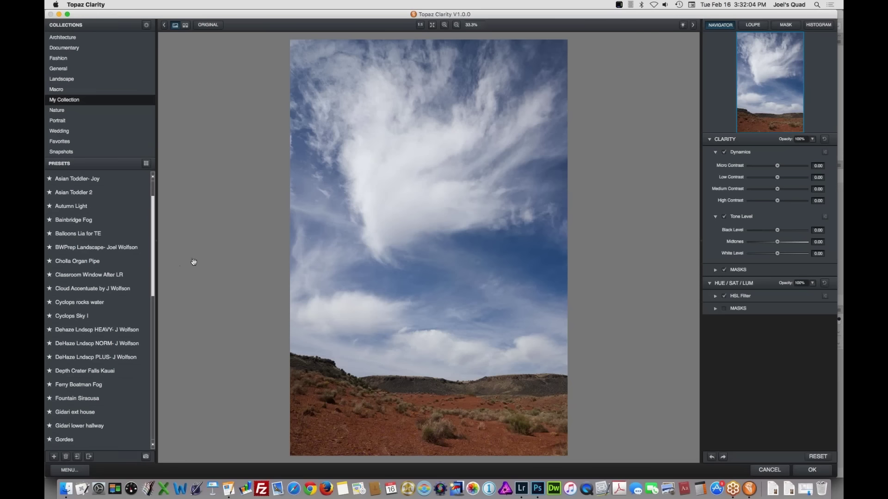
{"action": "left_click", "coordinate": [128, 248]}
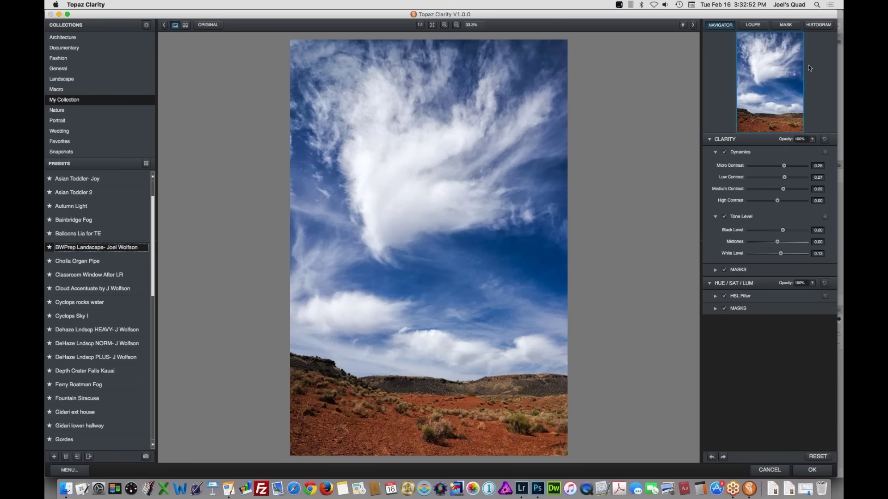
Using the histogram, try Black Level at 0.00, set it back to 0.20, and set High Contrast to about -0.09
{"action": "left_click", "coordinate": [815, 25]}
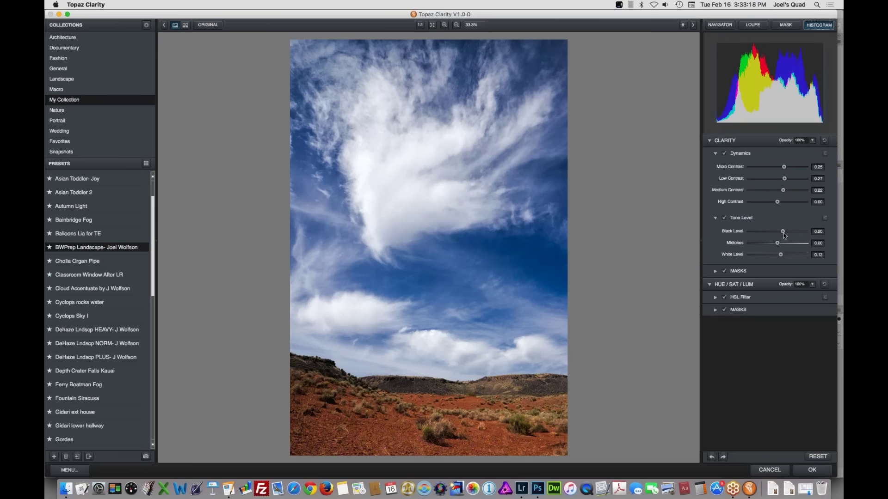
{"action": "double_click", "coordinate": [735, 231]}
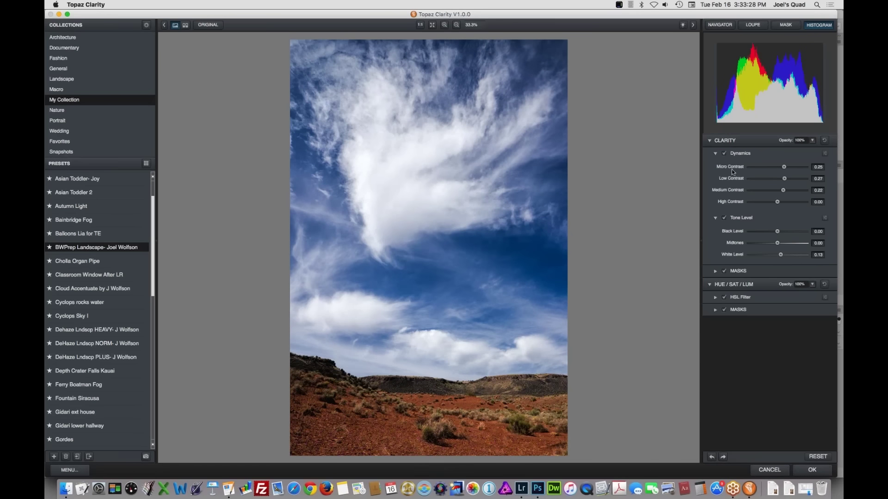
{"action": "left_click_drag", "start_coordinate": [777, 233], "coordinate": [783, 234]}
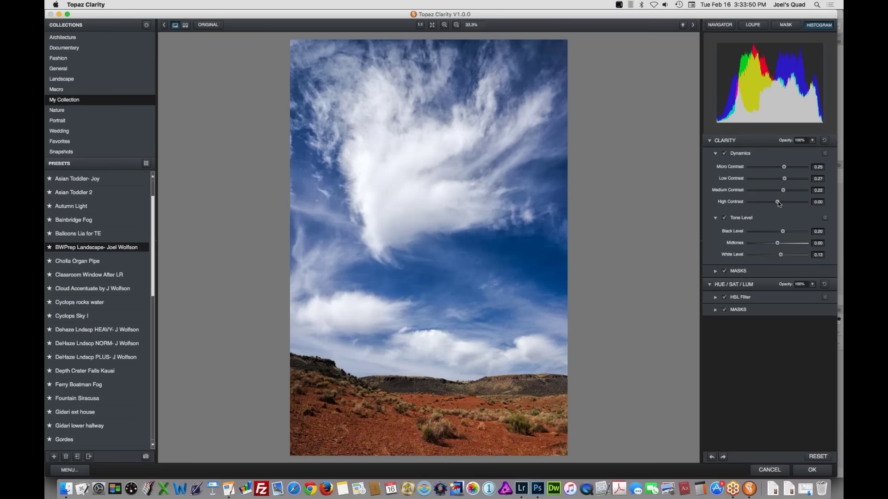
{"action": "left_click_drag", "start_coordinate": [777, 202], "coordinate": [774, 201]}
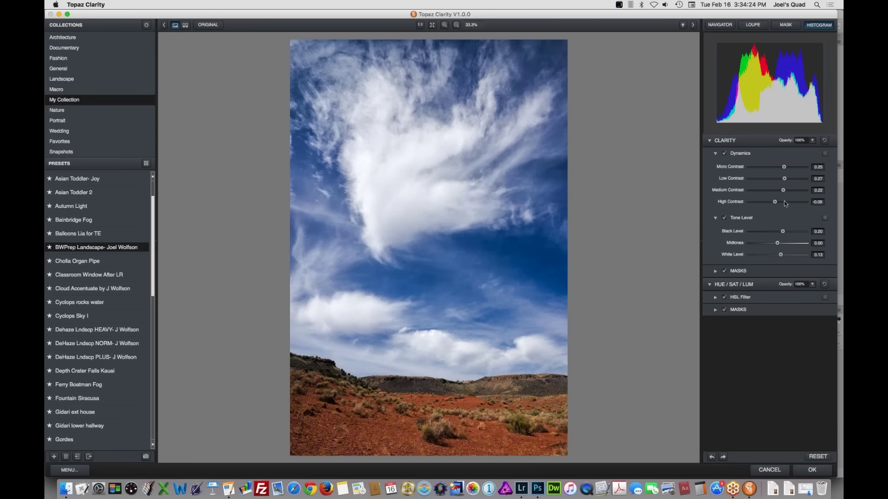
Try shifting the overall hue in the HSL Filter to about 0.08 and set it back to zero
{"action": "left_click", "coordinate": [714, 297]}
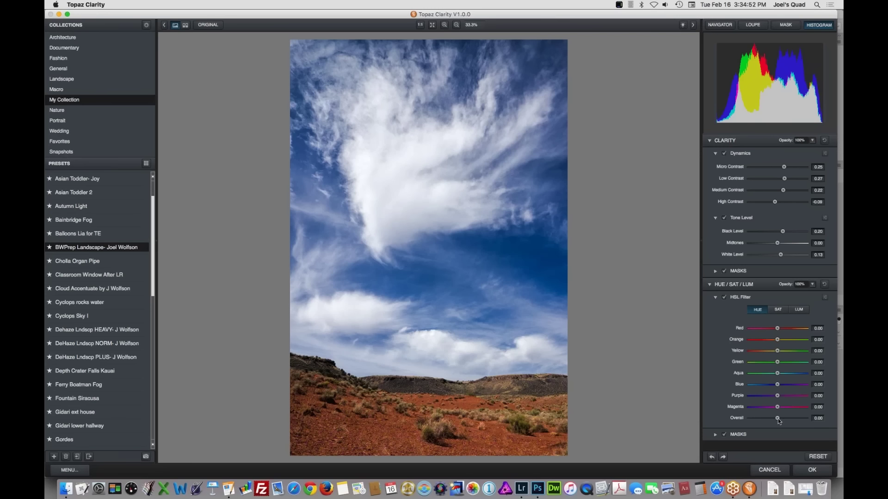
{"action": "left_click_drag", "start_coordinate": [778, 418], "coordinate": [780, 420]}
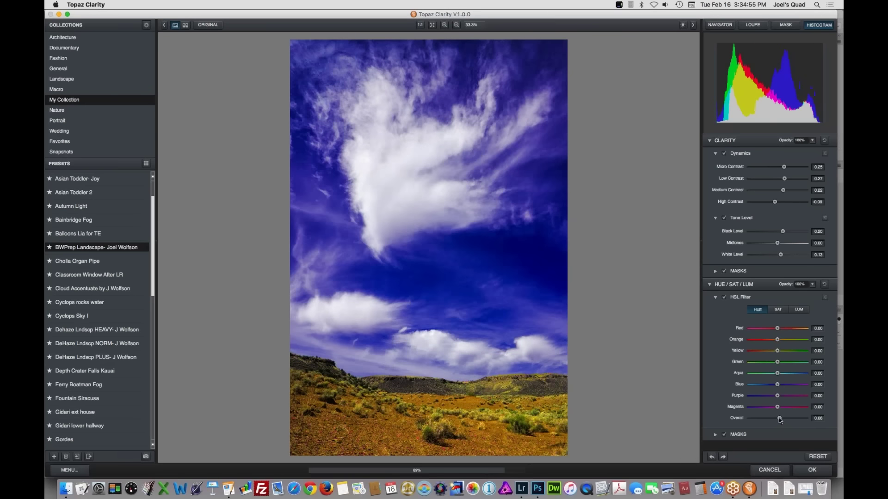
{"action": "double_click", "coordinate": [735, 417]}
{"action": "left_click", "coordinate": [778, 309]}
{"action": "left_click", "coordinate": [757, 310]}
{"action": "double_click", "coordinate": [737, 419]}
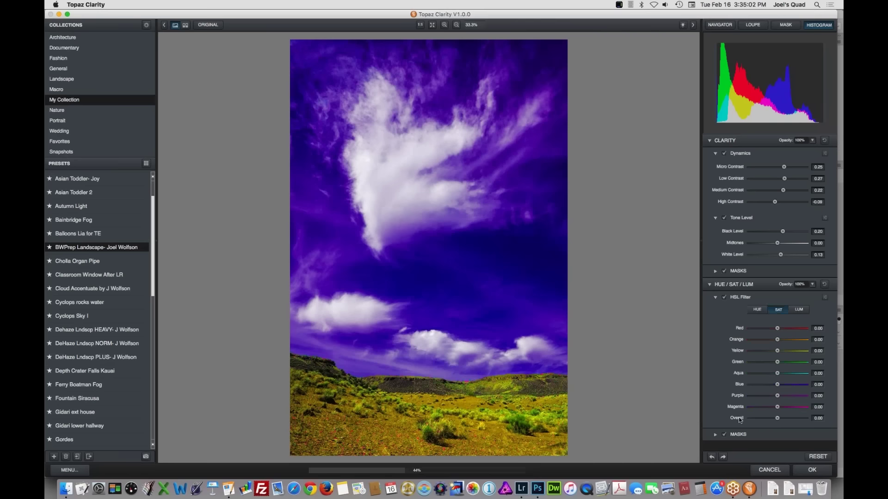
{"action": "left_click", "coordinate": [757, 309]}
{"action": "double_click", "coordinate": [741, 419]}
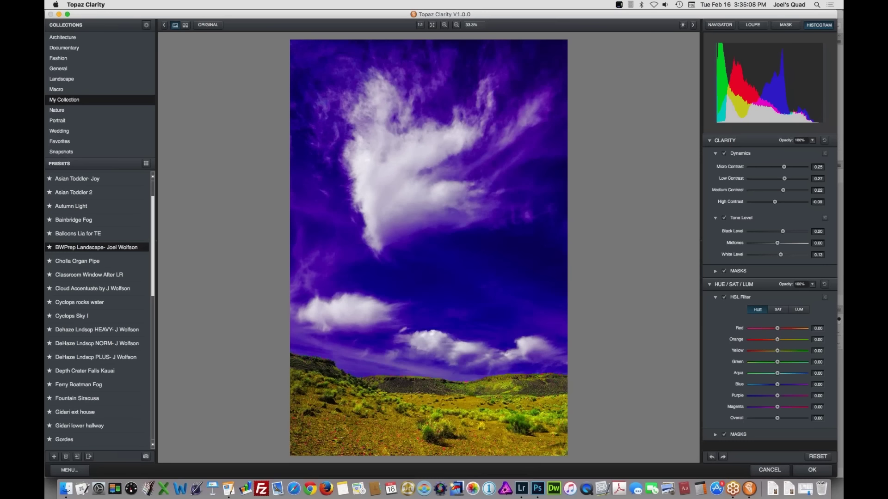
Reset all Clarity and HSL adjustments and reapply the BWPrep Landscape preset
{"action": "left_click", "coordinate": [824, 284]}
{"action": "left_click", "coordinate": [723, 298]}
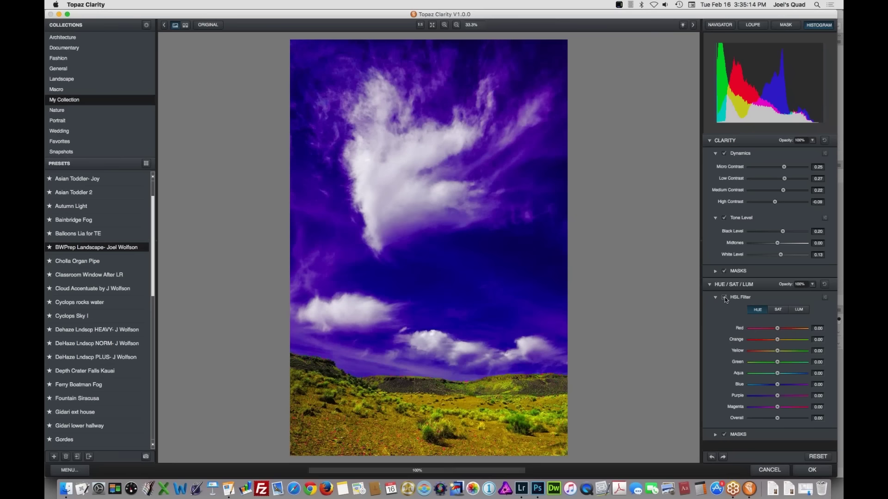
{"action": "left_click", "coordinate": [724, 297]}
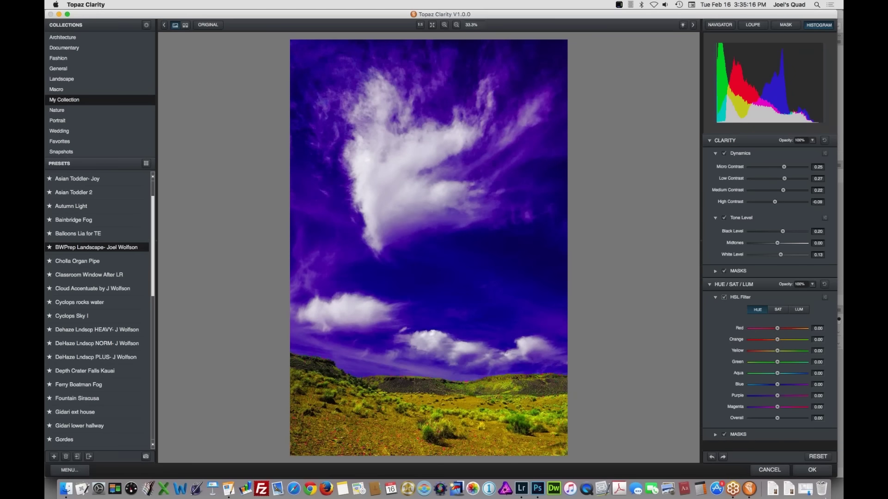
{"action": "left_click", "coordinate": [819, 457]}
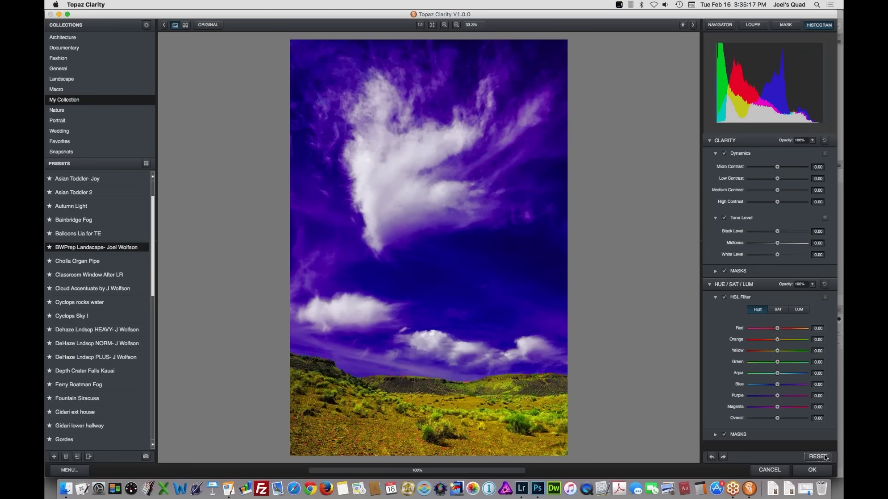
{"action": "left_click", "coordinate": [93, 249]}
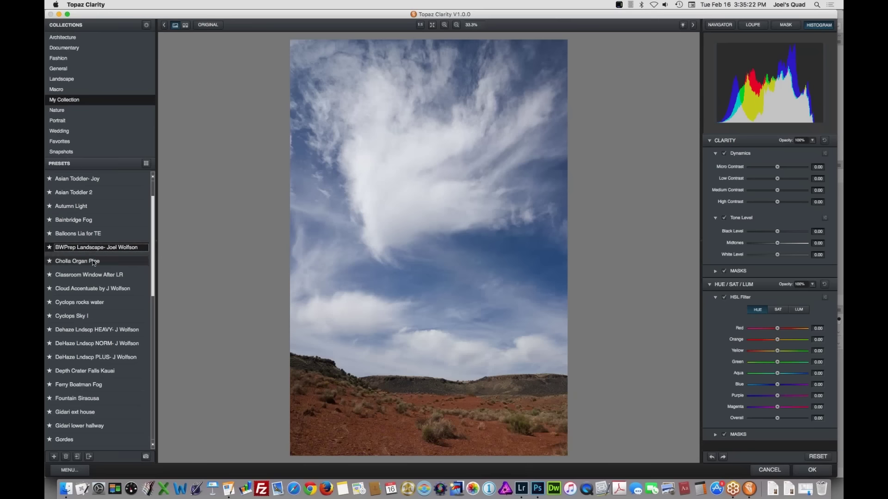
{"action": "left_click", "coordinate": [93, 245]}
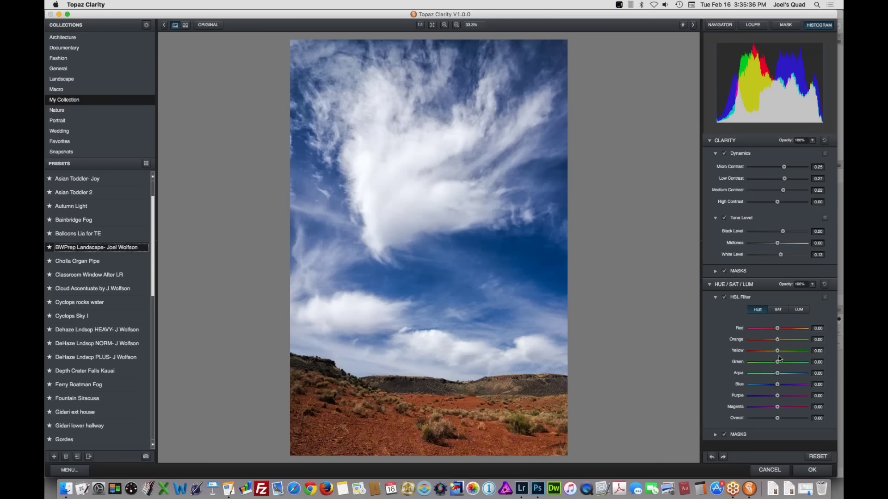
Raise the Orange saturation to about 0.11 and the Yellow saturation slightly in the HSL Filter, and apply Clarity to the layer
{"action": "left_click", "coordinate": [778, 310]}
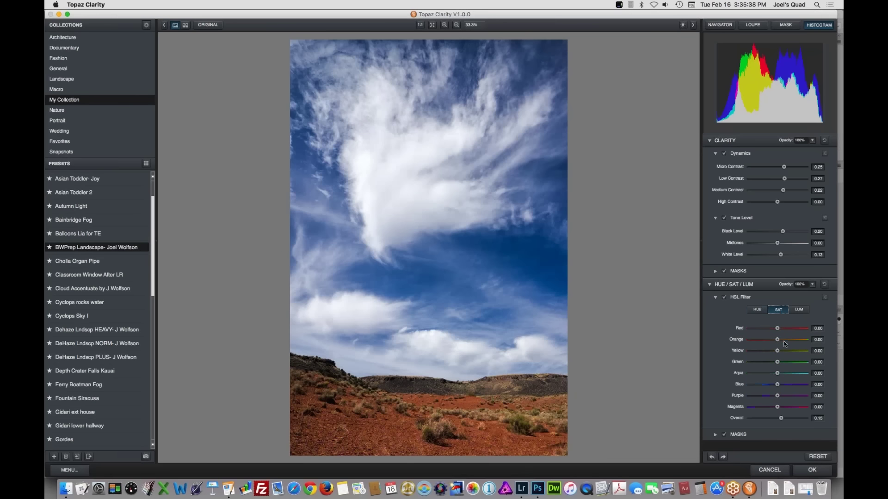
{"action": "left_click_drag", "start_coordinate": [777, 341], "coordinate": [781, 342]}
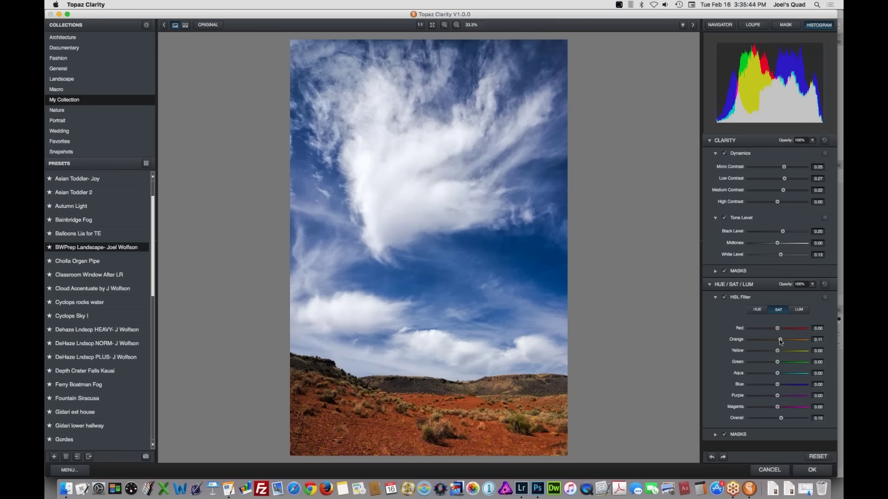
{"action": "left_click_drag", "start_coordinate": [777, 351], "coordinate": [780, 353]}
{"action": "left_click_drag", "start_coordinate": [650, 299], "coordinate": [649, 299]}
{"action": "left_click", "coordinate": [812, 471]}
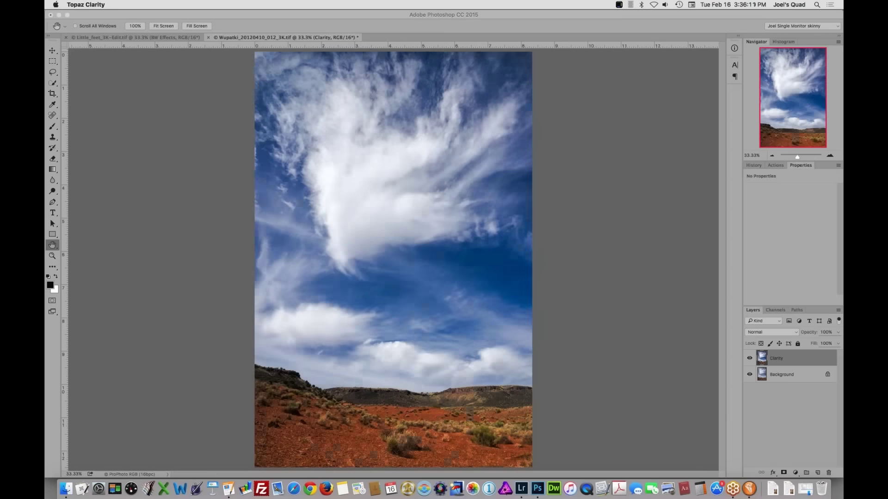
Duplicate the Clarity layer and name the copy BW Effects
{"action": "left_click_drag", "start_coordinate": [782, 360], "coordinate": [818, 473]}
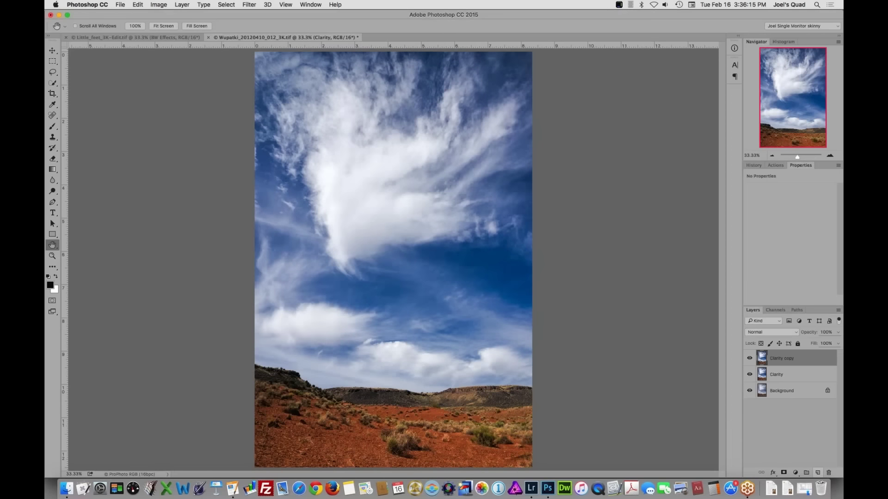
{"action": "double_click", "coordinate": [783, 359]}
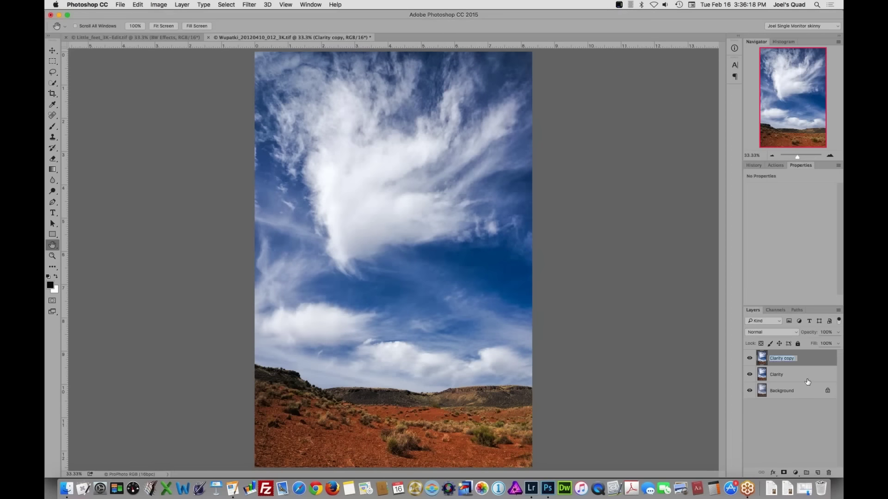
{"action": "type", "text": "BW Effects"}
{"action": "key", "text": "Return"}
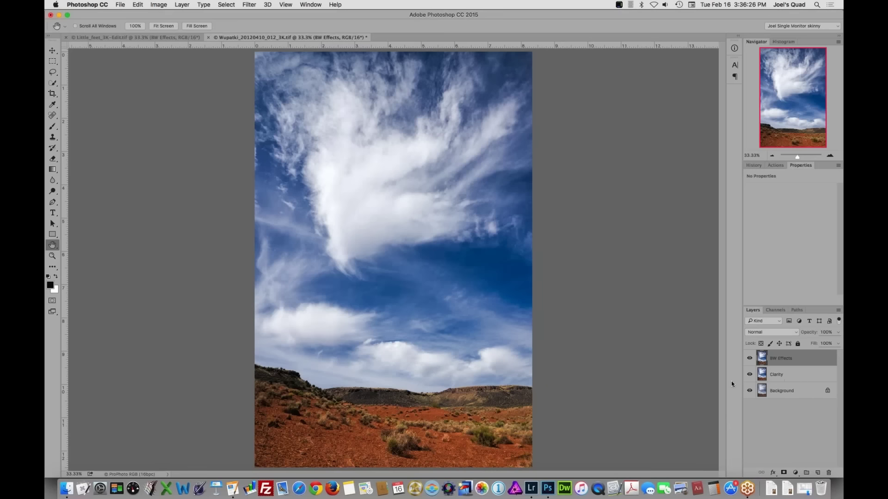
Start Topaz BW Effects 2 on the BW Effects layer, reset its settings and apply the Classic preset
{"action": "left_click", "coordinate": [254, 6]}
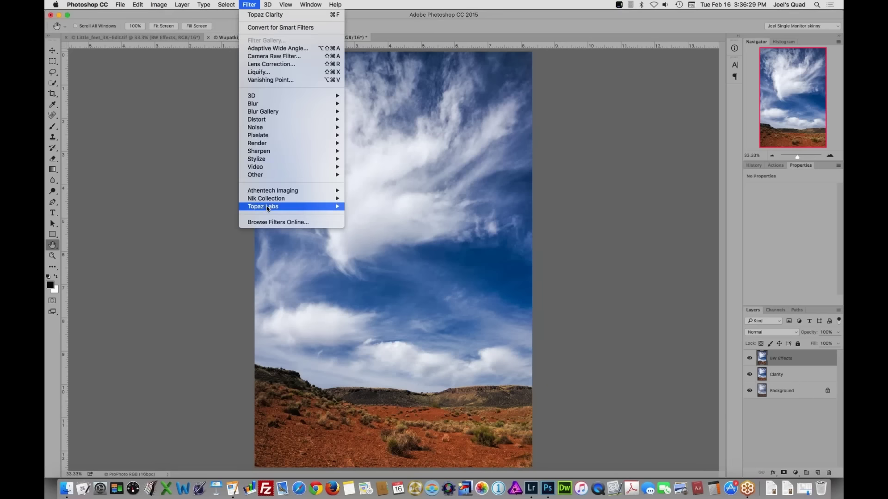
{"action": "mouse_move", "coordinate": [280, 207]}
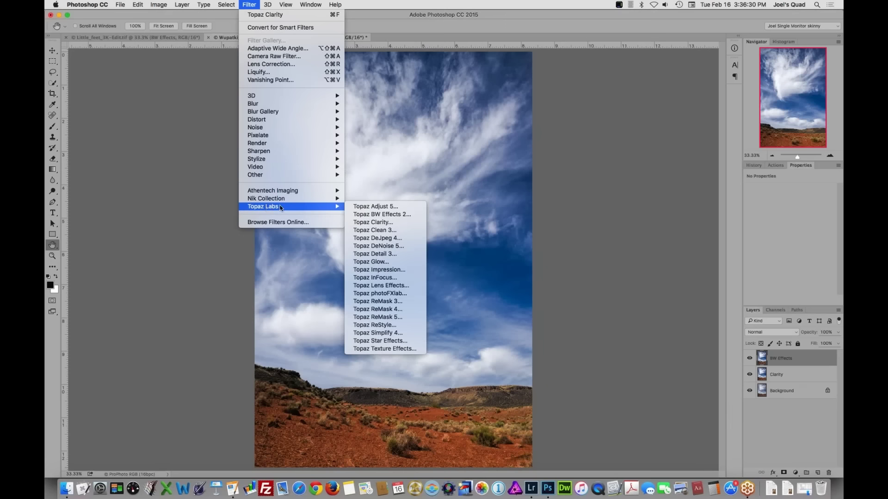
{"action": "left_click", "coordinate": [366, 214]}
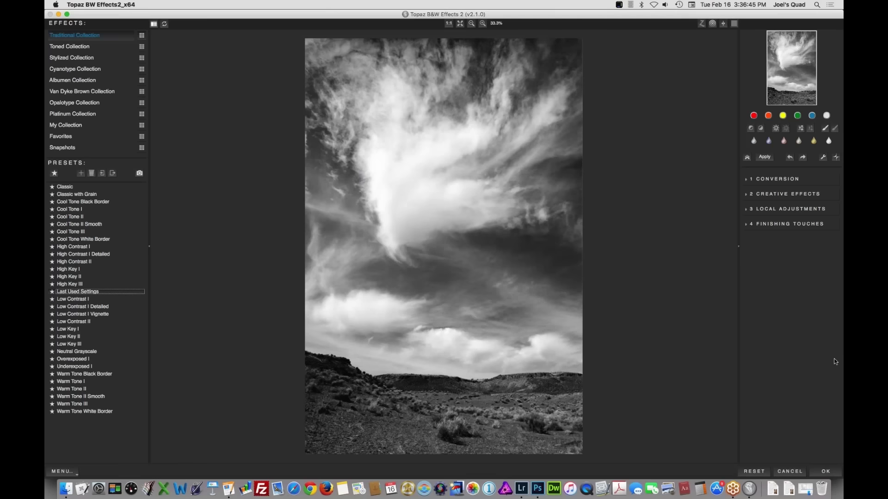
{"action": "left_click", "coordinate": [760, 471]}
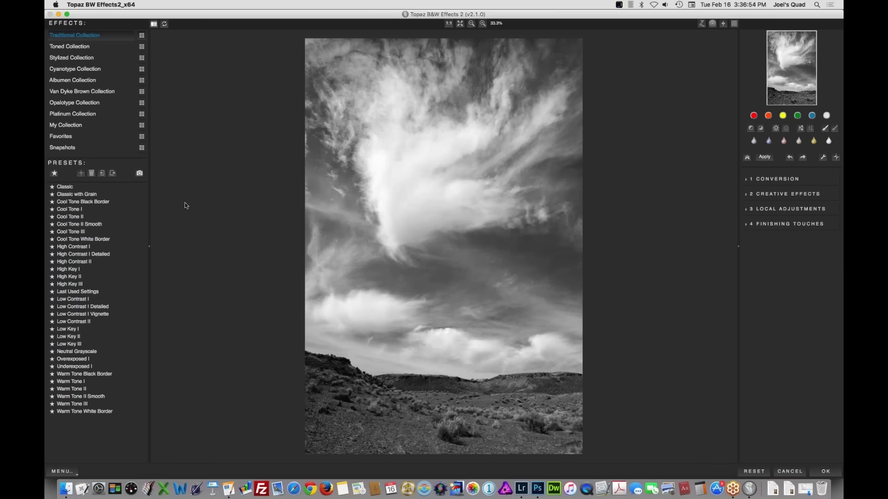
{"action": "left_click", "coordinate": [64, 188]}
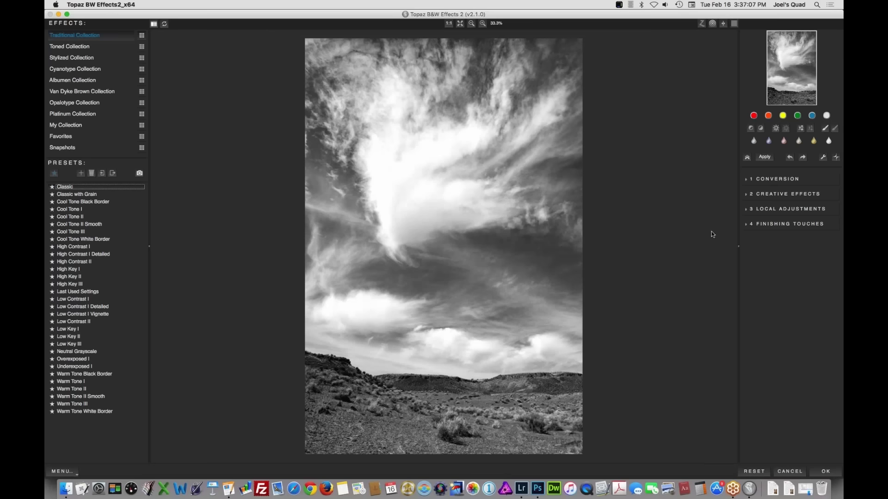
Try the Adaptive Exposure regions at 20, reset them to the default, and try them again at 22
{"action": "left_click", "coordinate": [747, 180]}
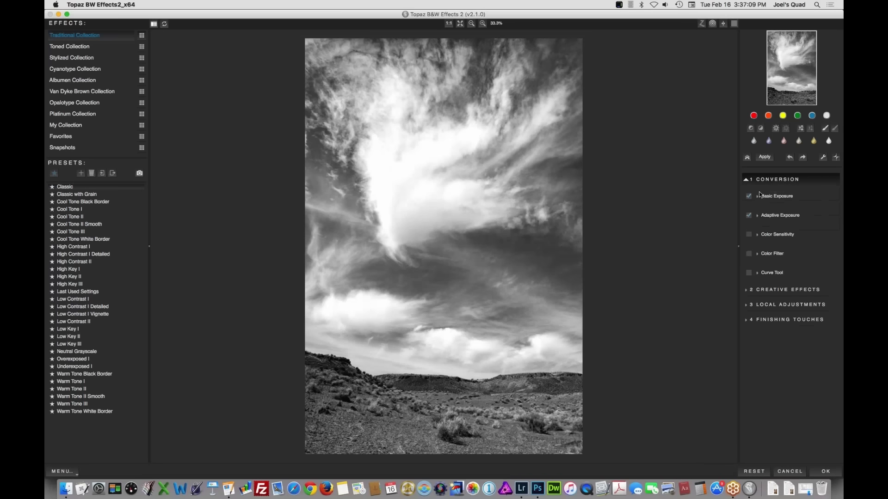
{"action": "left_click", "coordinate": [757, 216]}
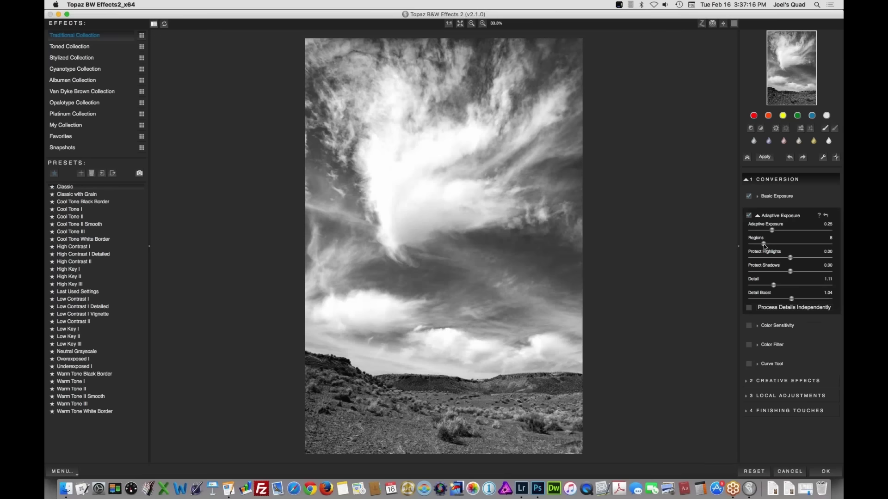
{"action": "mouse_move", "coordinate": [764, 246]}
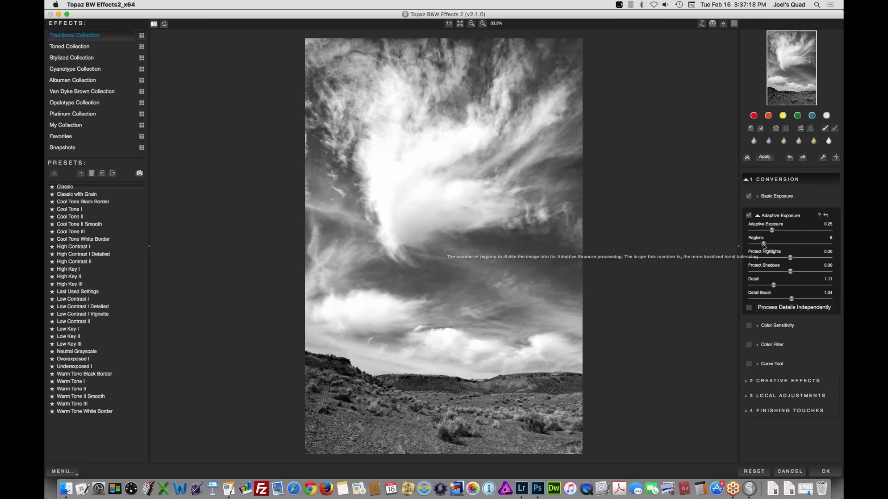
{"action": "left_click_drag", "start_coordinate": [764, 245], "coordinate": [781, 245]}
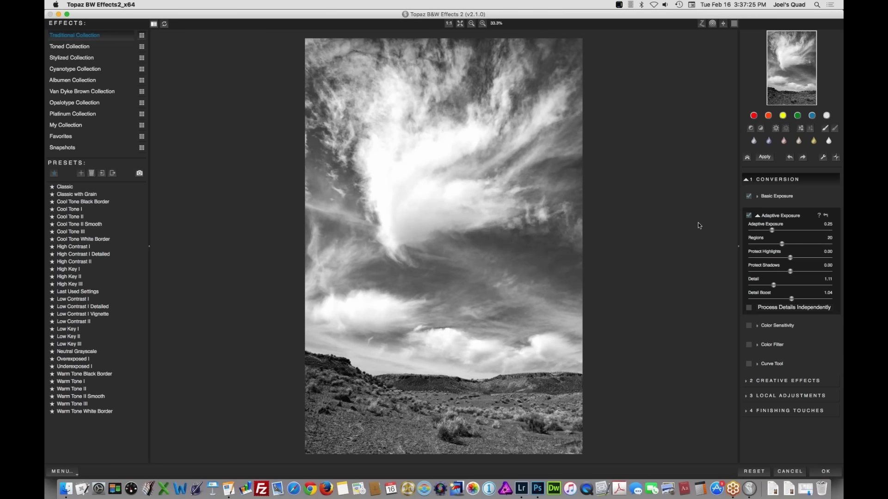
{"action": "double_click", "coordinate": [752, 240]}
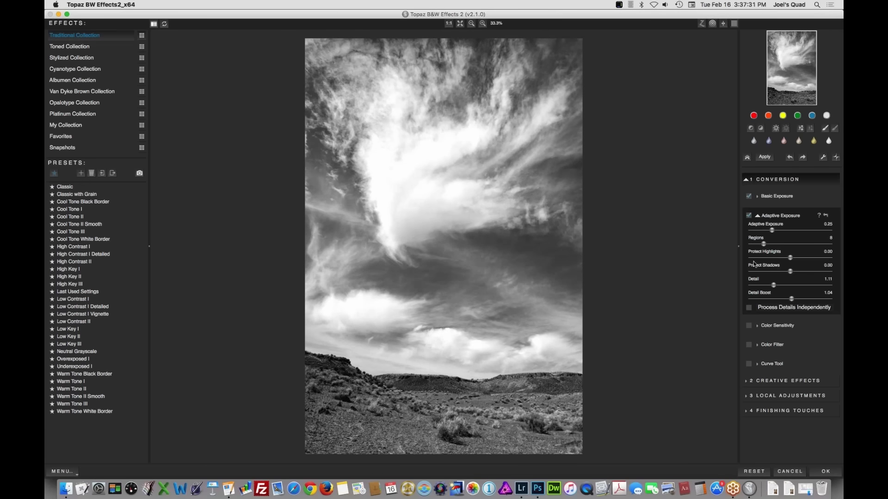
{"action": "left_click_drag", "start_coordinate": [764, 243], "coordinate": [786, 249]}
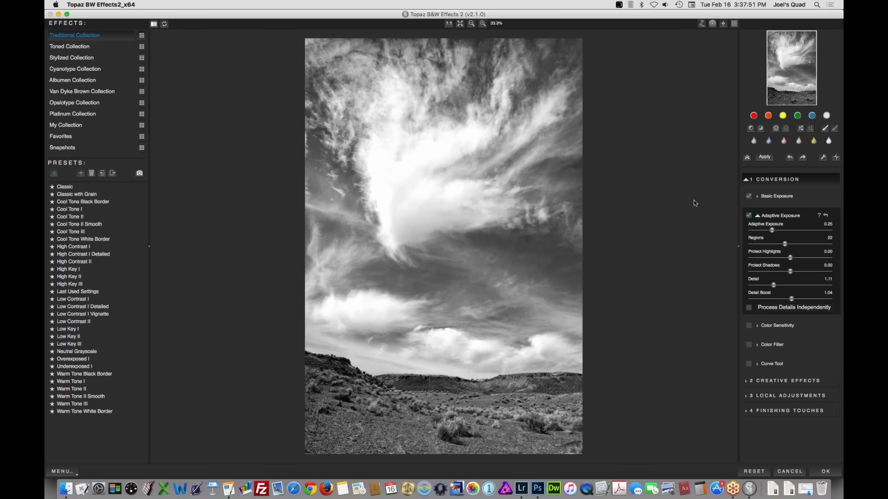
Apply the yellow color filter and lower its strength to 0.18
{"action": "left_click", "coordinate": [782, 116]}
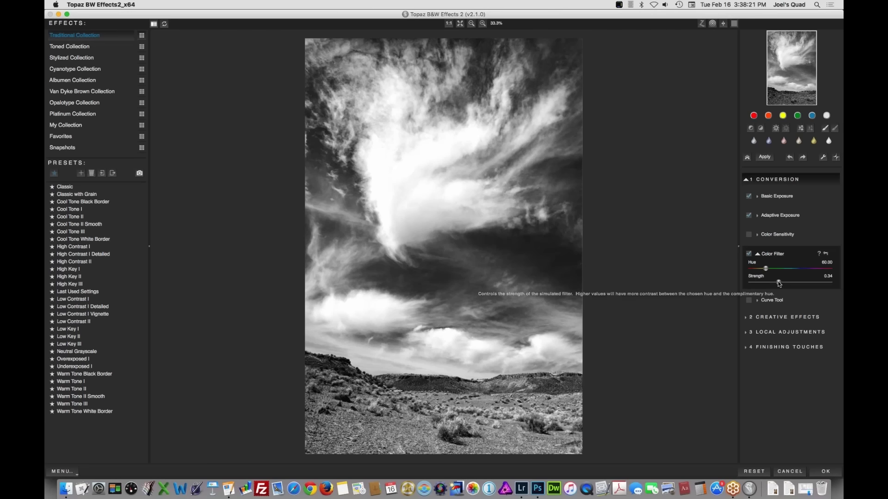
{"action": "left_click_drag", "start_coordinate": [777, 281], "coordinate": [766, 283]}
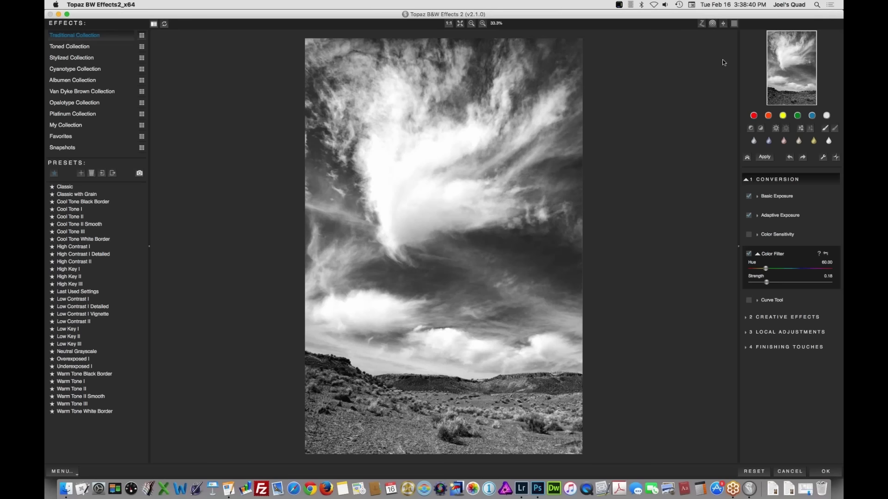
Turn on Zone Mode and examine which areas of the photo fall in zone 5 and in the pure white zone 10
{"action": "left_click", "coordinate": [701, 24]}
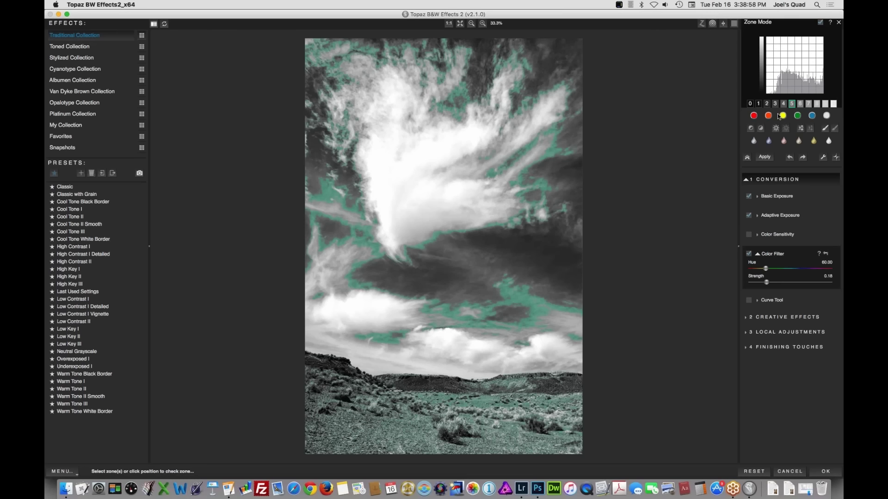
{"action": "left_click", "coordinate": [792, 104]}
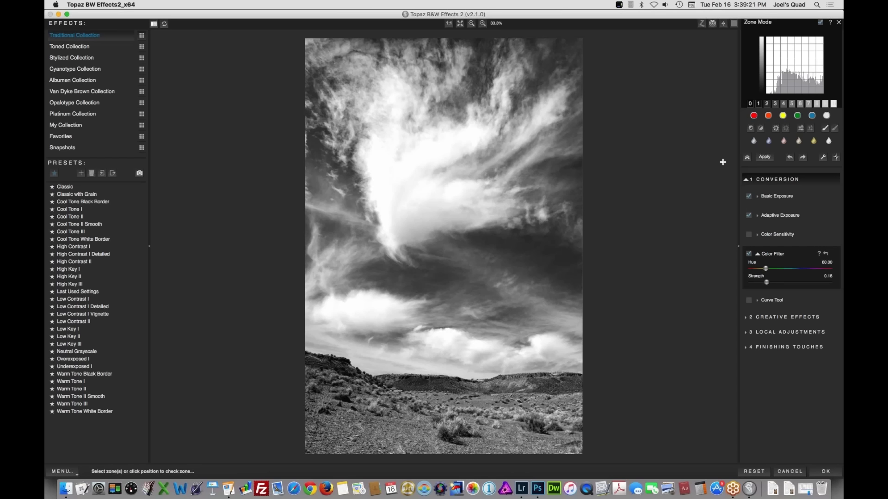
{"action": "left_click", "coordinate": [833, 104]}
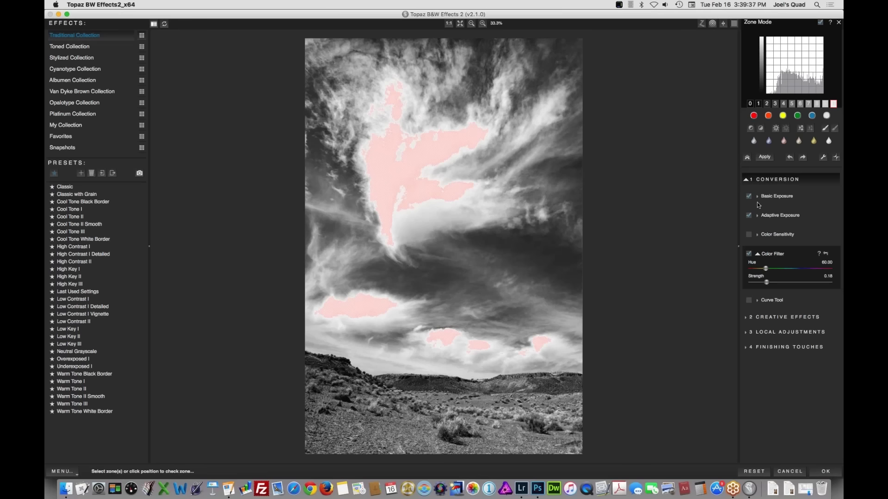
Try raising Protect Highlights in Adaptive Exposure to 0.12 to tone down the blown-out clouds
{"action": "left_click", "coordinate": [757, 215]}
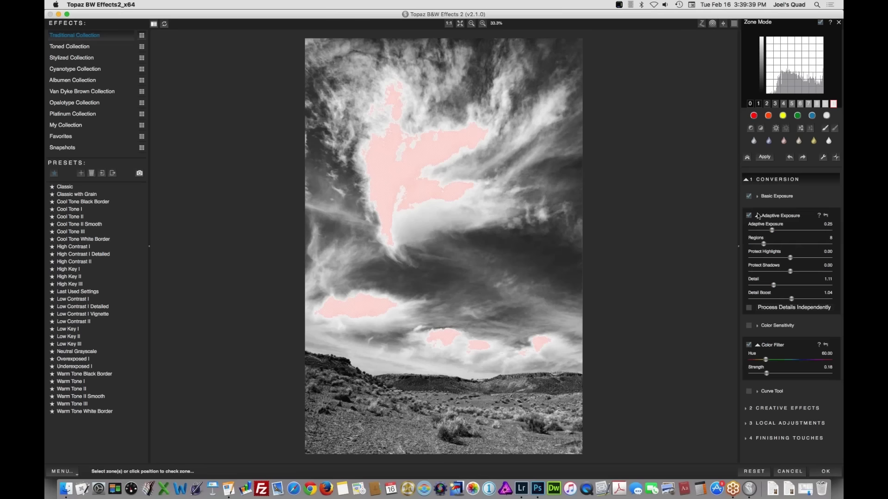
{"action": "left_click", "coordinate": [791, 258]}
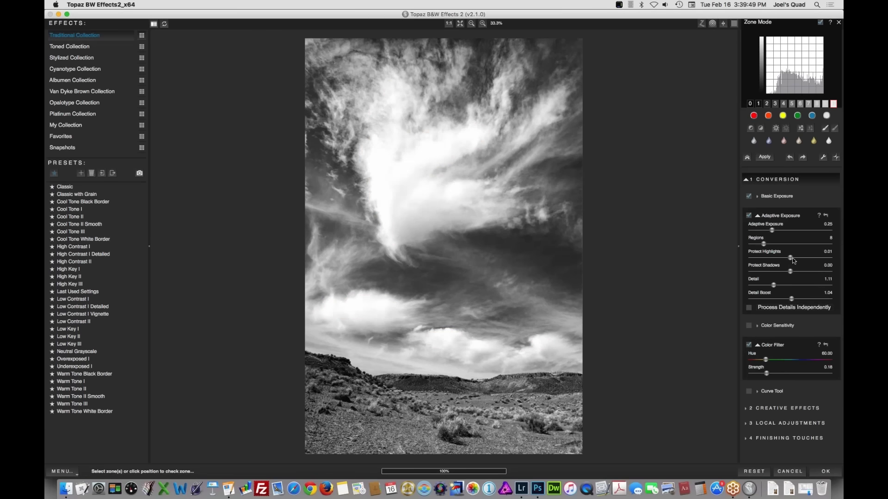
{"action": "left_click_drag", "start_coordinate": [791, 258], "coordinate": [812, 262]}
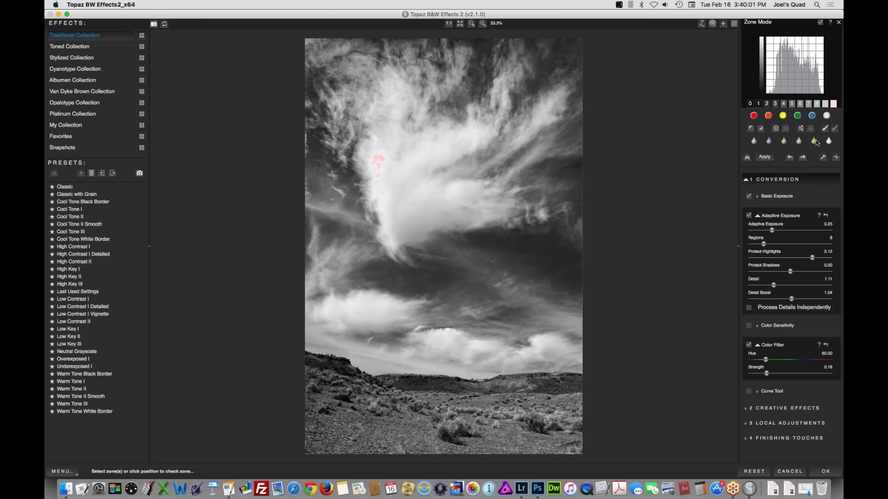
Examine the zone 9 highlights and the darkest zones 0 and 1, inspecting the desert foreground at 100%, and clear the zone highlighting
{"action": "left_click", "coordinate": [825, 105]}
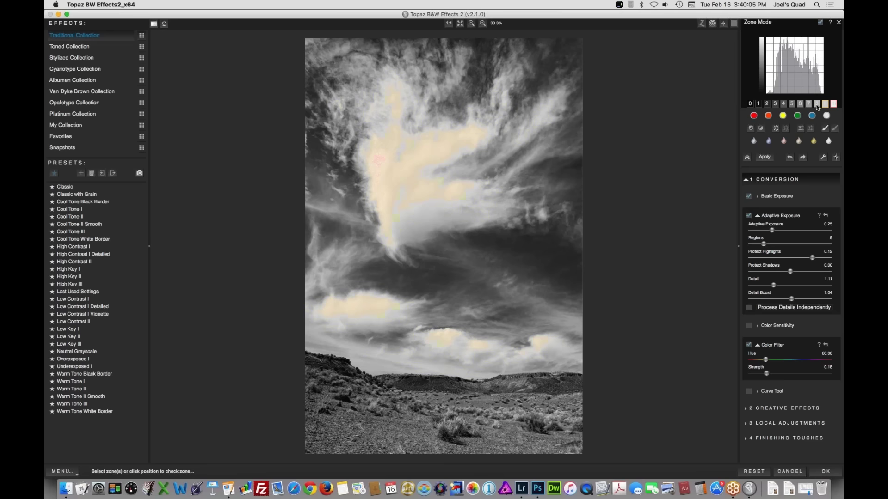
{"action": "left_click", "coordinate": [825, 106]}
{"action": "left_click", "coordinate": [834, 106]}
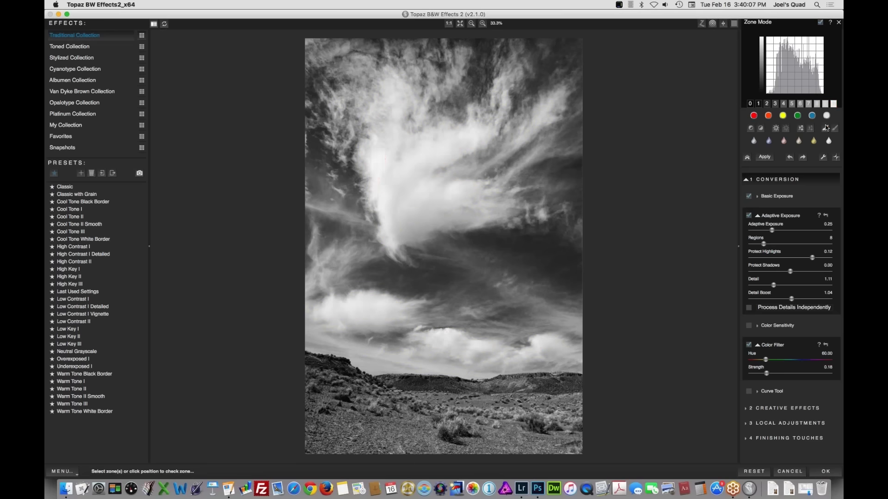
{"action": "left_click", "coordinate": [758, 106]}
{"action": "left_click", "coordinate": [449, 24]}
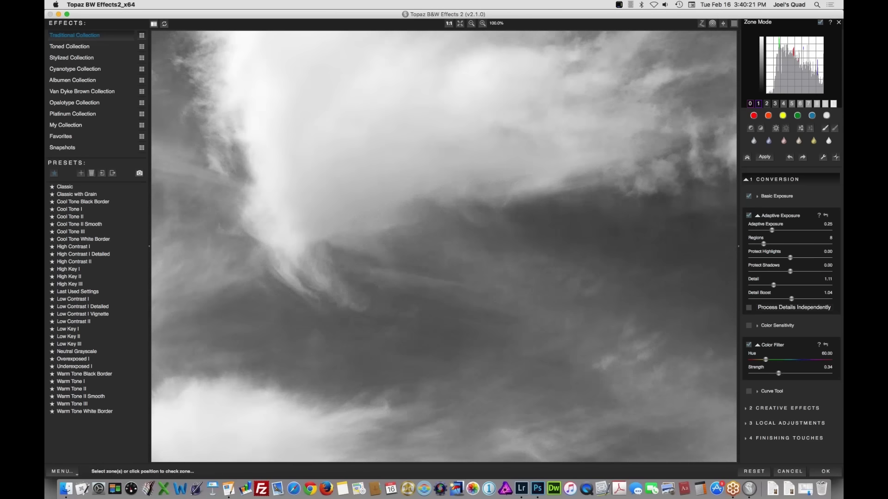
{"action": "left_click_drag", "start_coordinate": [565, 322], "coordinate": [565, 316]}
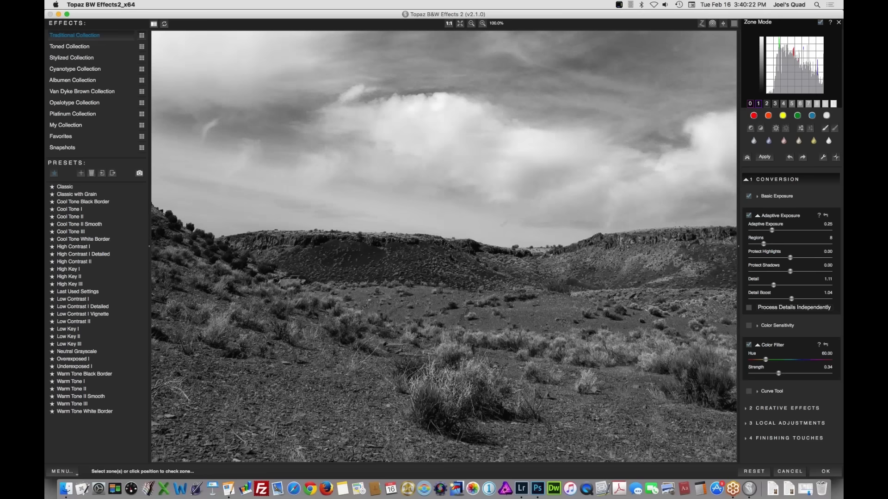
{"action": "left_click", "coordinate": [758, 104]}
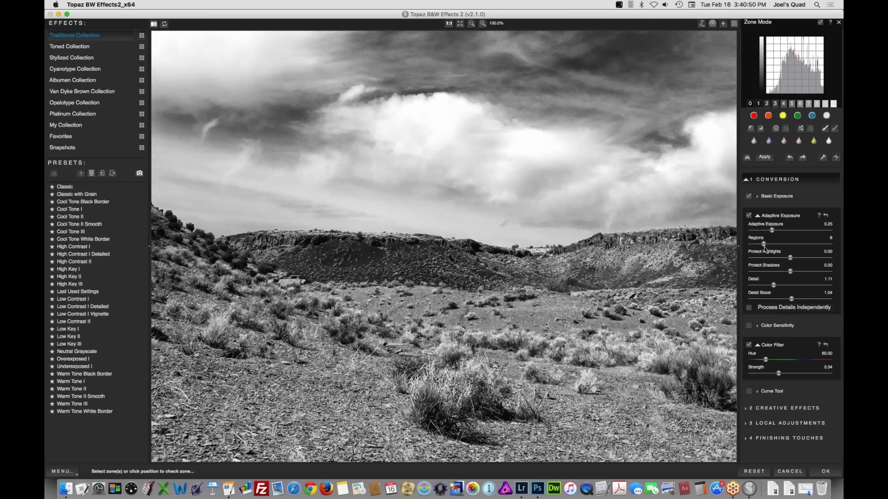
Set the Adaptive Exposure regions to 21 and the color filter strength to about 0.34, and apply BW Effects to the layer
{"action": "left_click_drag", "start_coordinate": [764, 244], "coordinate": [765, 245]}
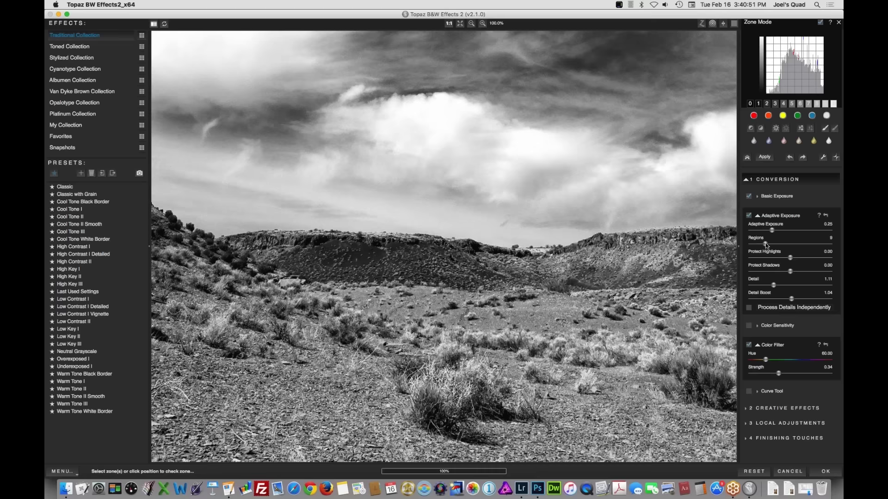
{"action": "left_click_drag", "start_coordinate": [765, 244], "coordinate": [784, 246]}
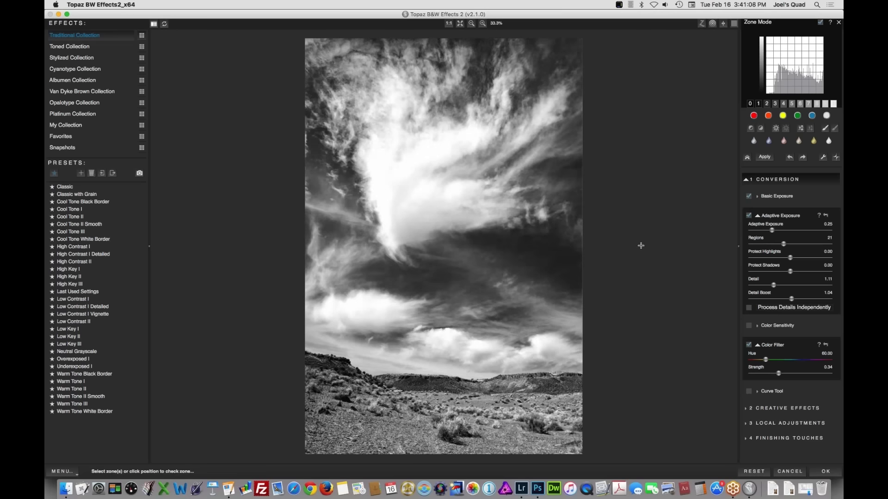
{"action": "left_click_drag", "start_coordinate": [778, 374], "coordinate": [765, 376]}
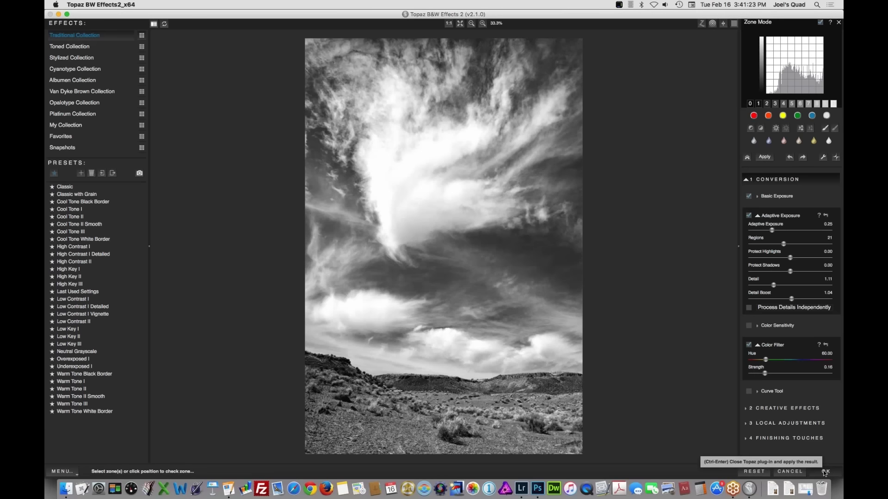
{"action": "left_click_drag", "start_coordinate": [764, 373], "coordinate": [778, 374]}
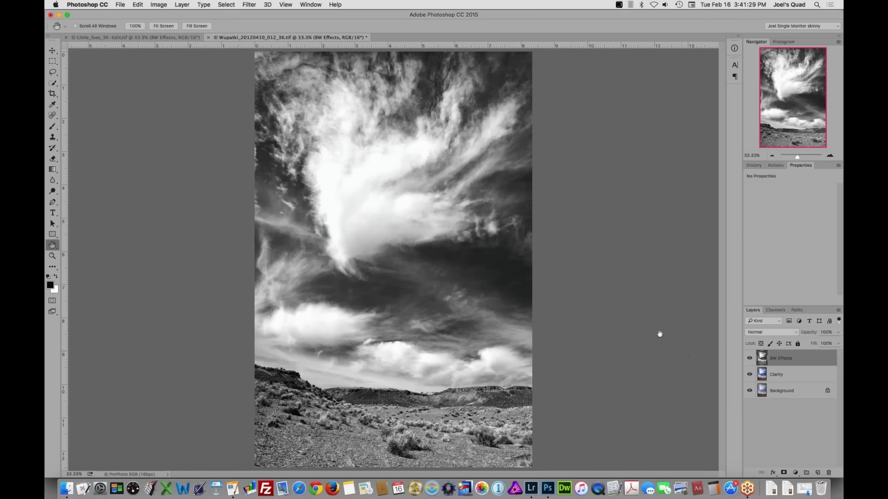
Hide the Clarity and BW Effects layers and show them again one at a time to compare the editing stages
{"action": "left_click", "coordinate": [748, 374]}
{"action": "left_click", "coordinate": [749, 359]}
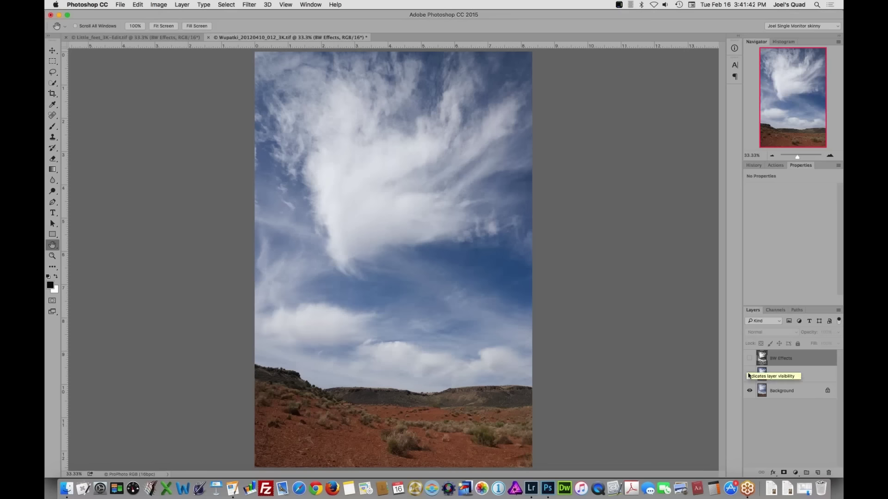
{"action": "left_click", "coordinate": [749, 375]}
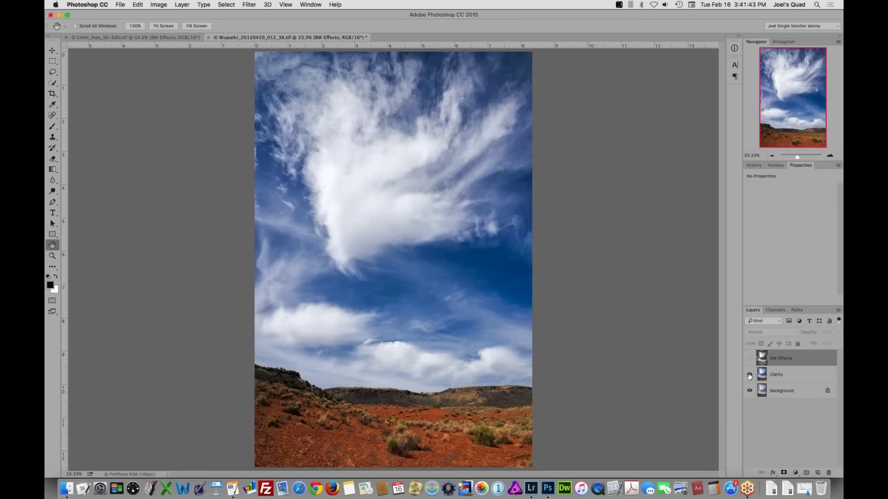
{"action": "left_click", "coordinate": [749, 358]}
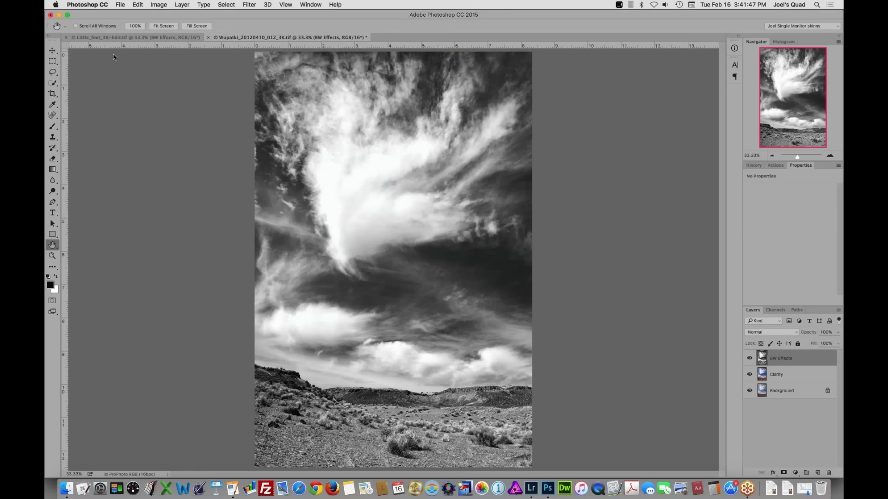
Switch to Lightroom, compare the color Wupatki photo side by side with its black-and-white version without side panels, and return to single-image view
{"action": "left_click", "coordinate": [530, 490]}
{"action": "key", "text": "super+alt+f"}
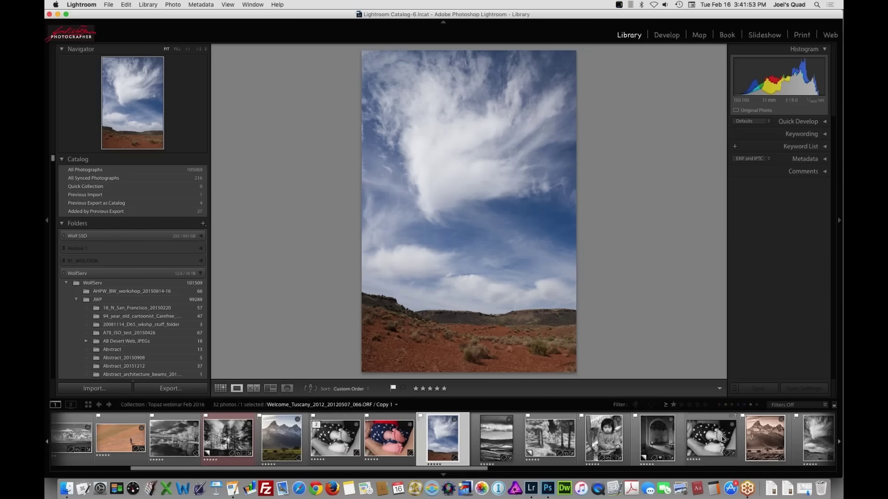
{"action": "left_click", "coordinate": [818, 441], "text": "super"}
{"action": "key", "text": "c"}
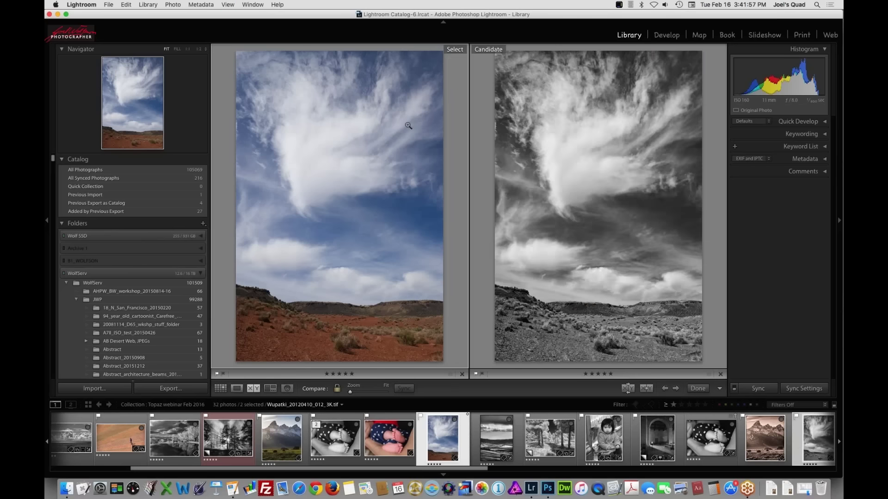
{"action": "key", "text": "shift+Tab"}
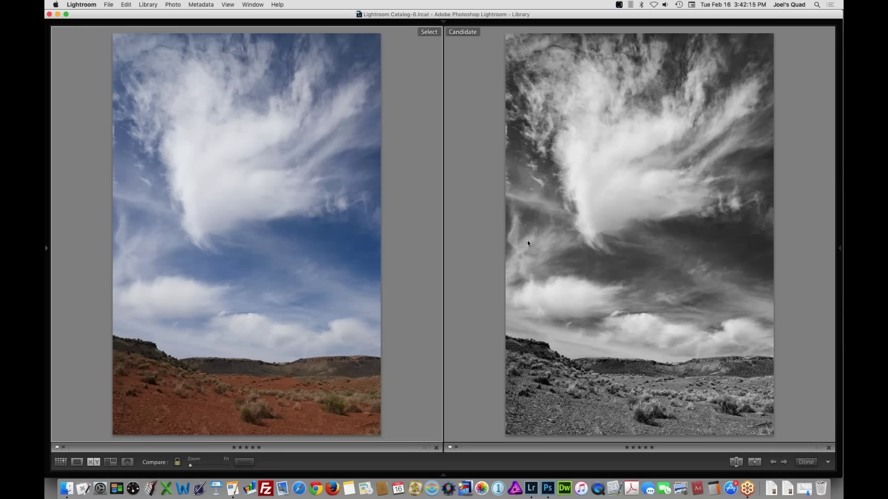
{"action": "key", "text": "e"}
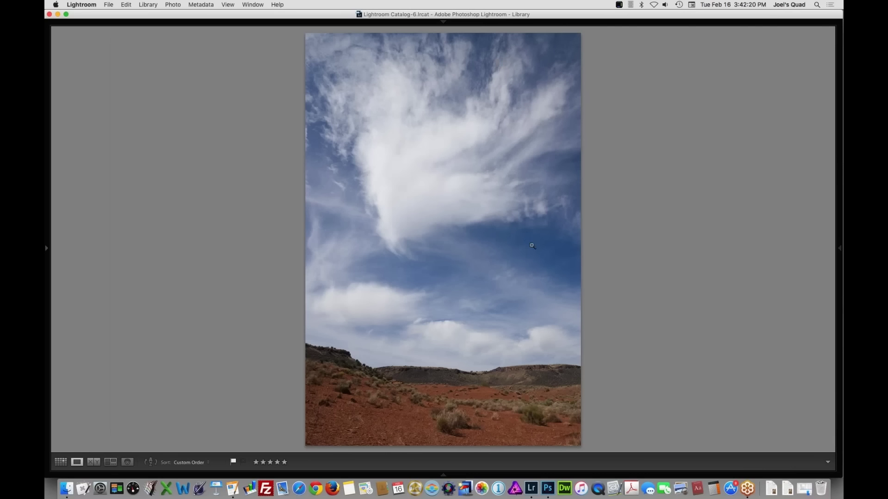
Restore the side panels, select the color mountain range photo with the bison, and examine it full screen before returning to the Library
{"action": "key", "text": "shift+Tab"}
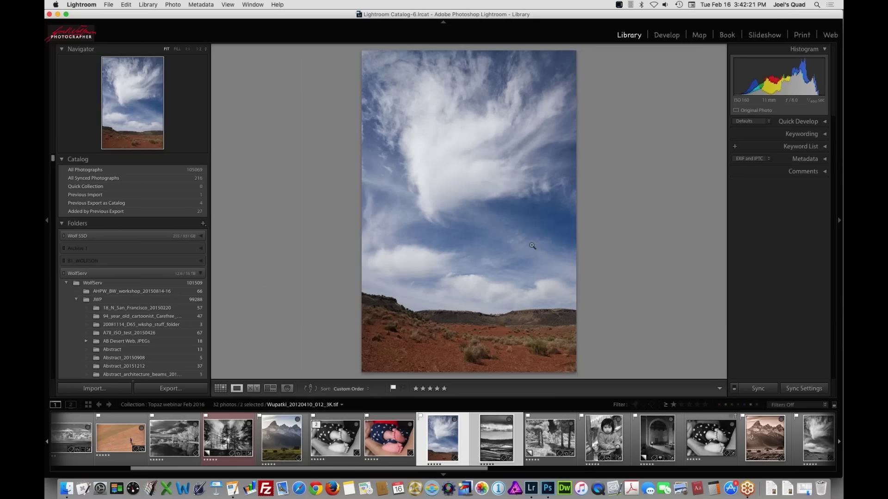
{"action": "left_click", "coordinate": [281, 437]}
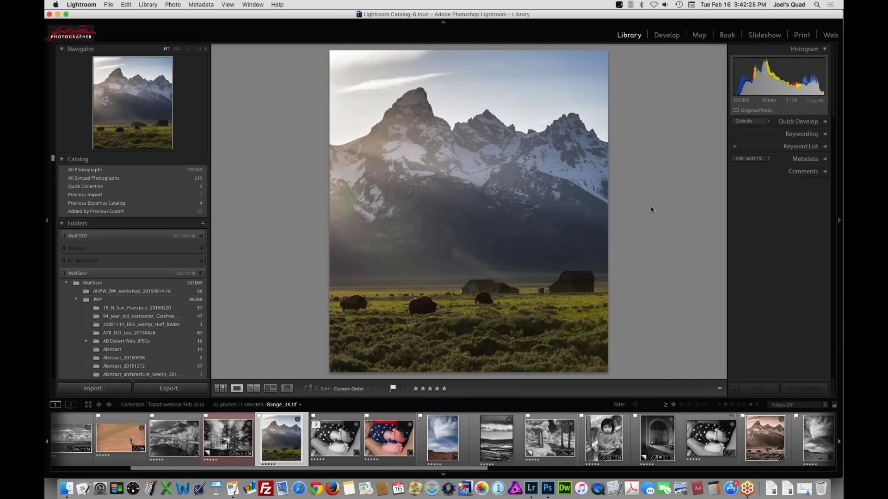
{"action": "key", "text": "super+alt+2"}
{"action": "key", "text": "l"}
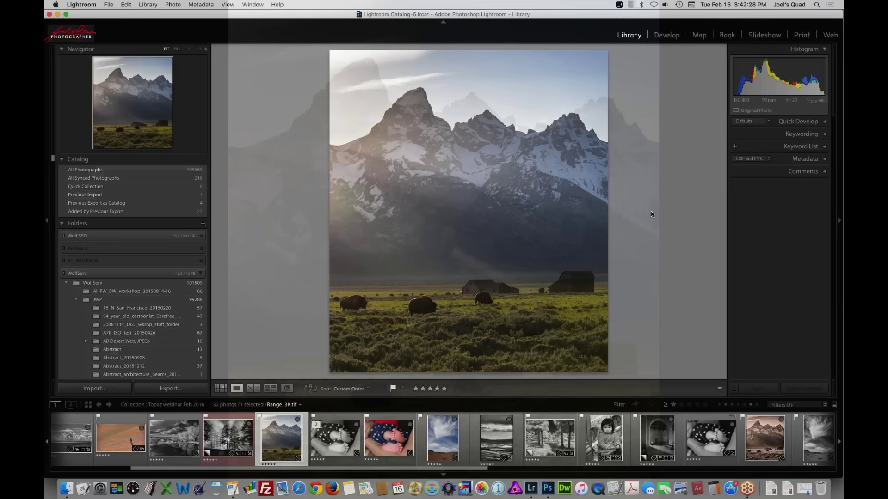
{"action": "key", "text": "f"}
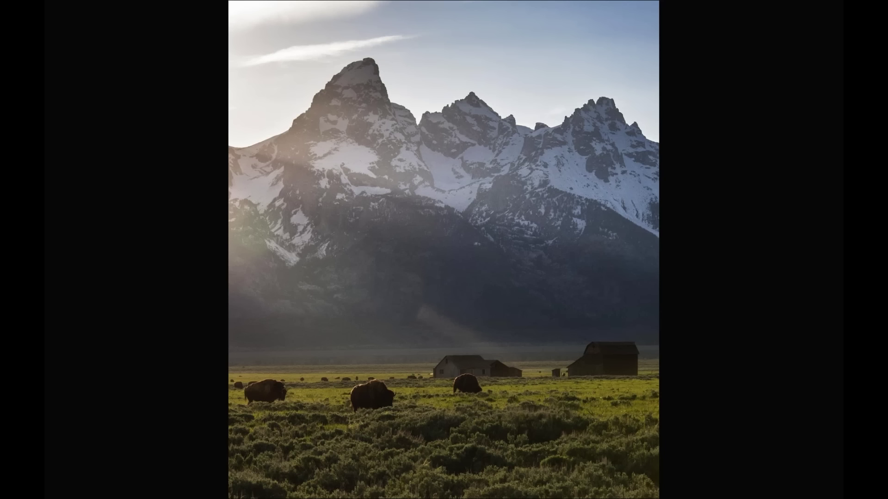
{"action": "key", "text": "Escape"}
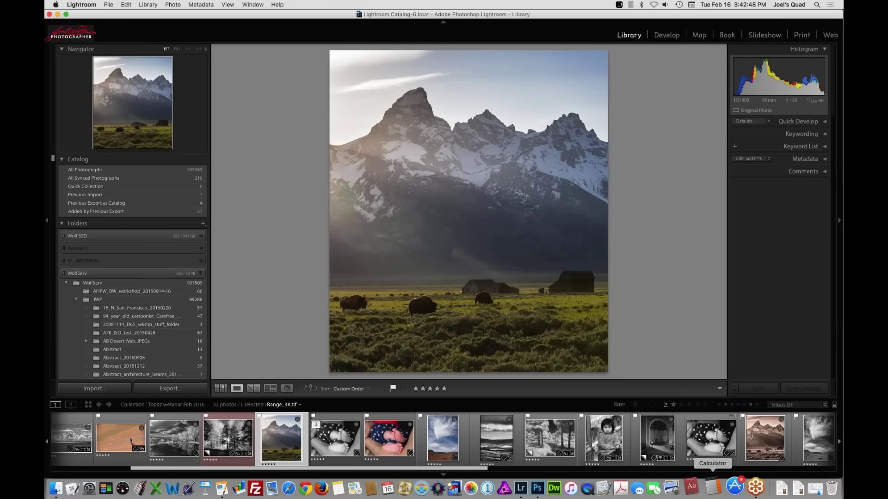
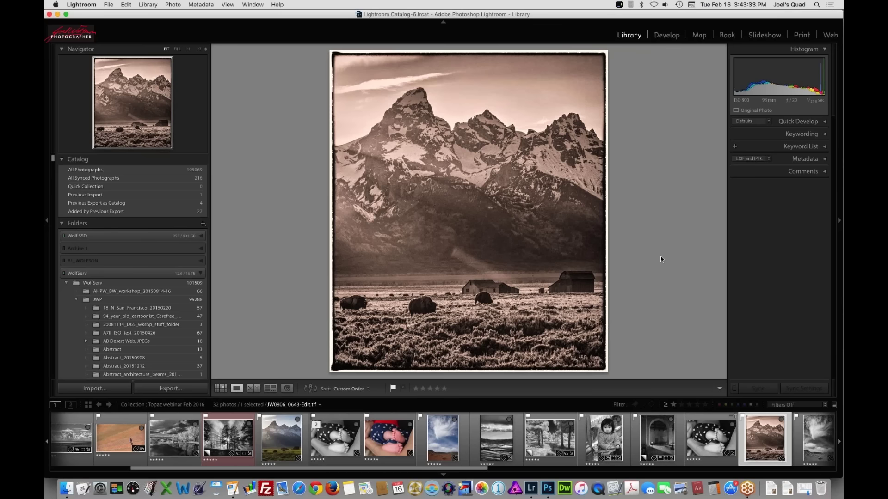
Open the color mountain range photo in Photoshop CC 2015 as a copy with Lightroom adjustments
{"action": "left_click", "coordinate": [272, 445]}
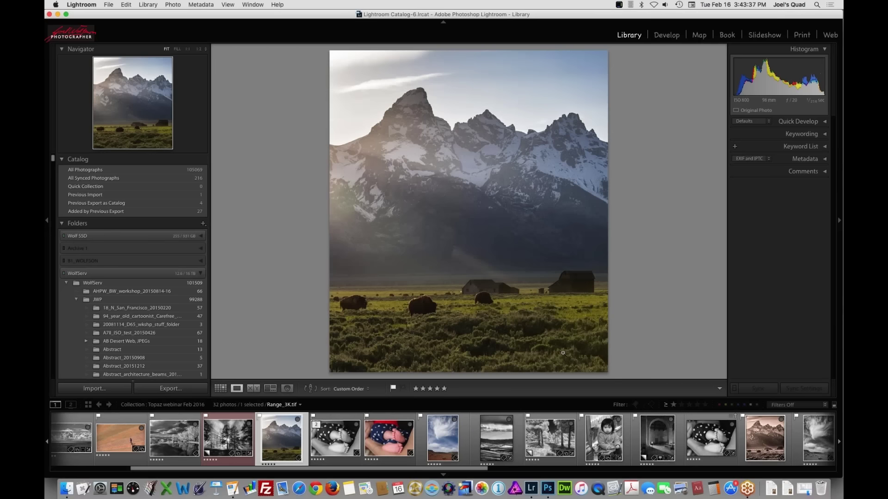
{"action": "right_click", "coordinate": [276, 432]}
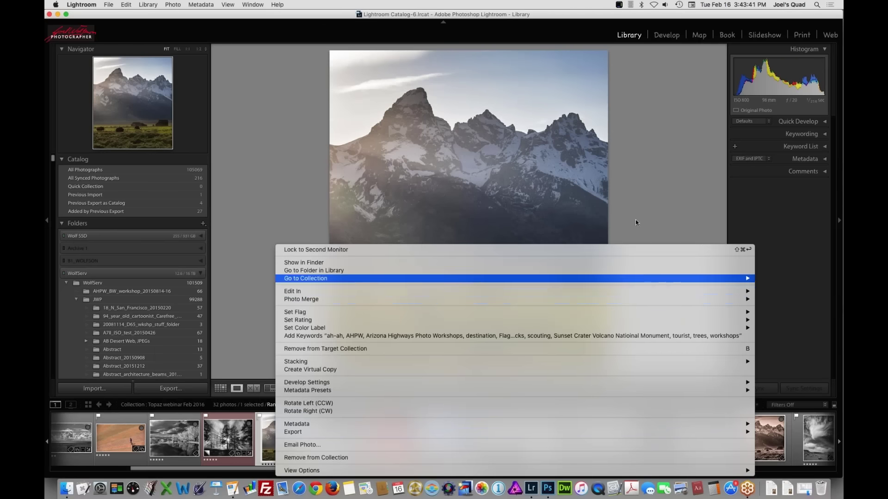
{"action": "left_click", "coordinate": [727, 185]}
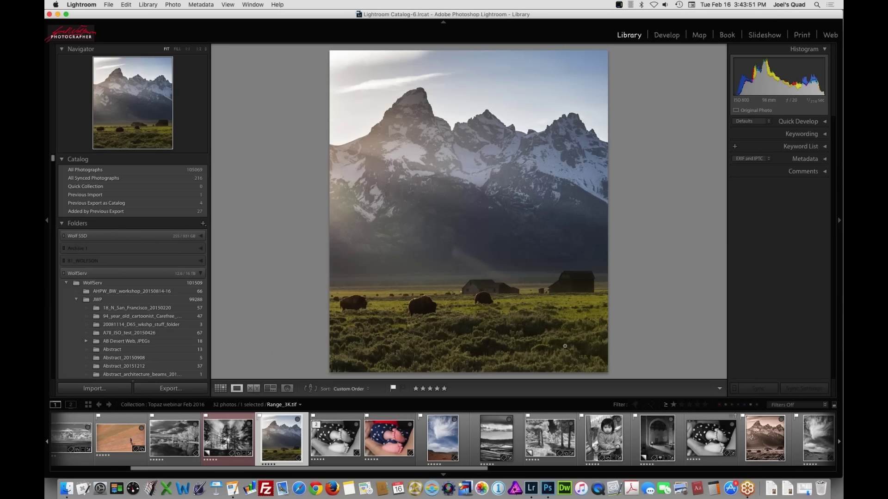
{"action": "right_click", "coordinate": [284, 430]}
{"action": "mouse_move", "coordinate": [296, 291]}
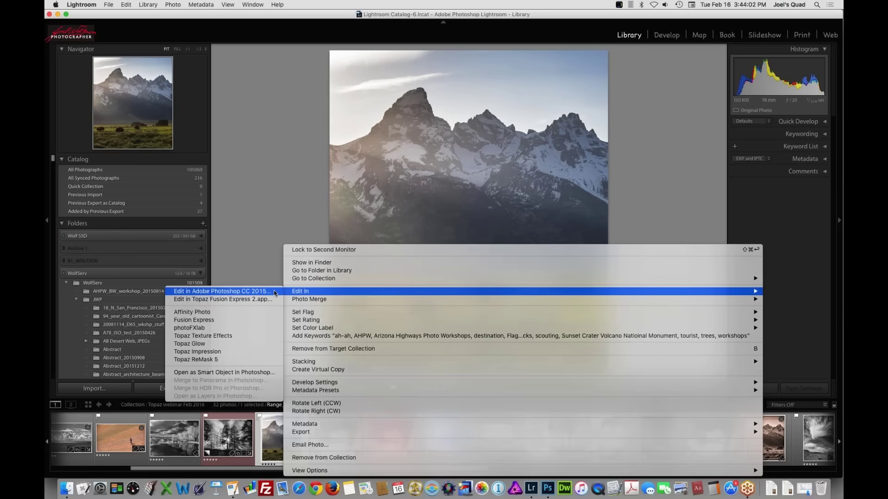
{"action": "left_click", "coordinate": [275, 292]}
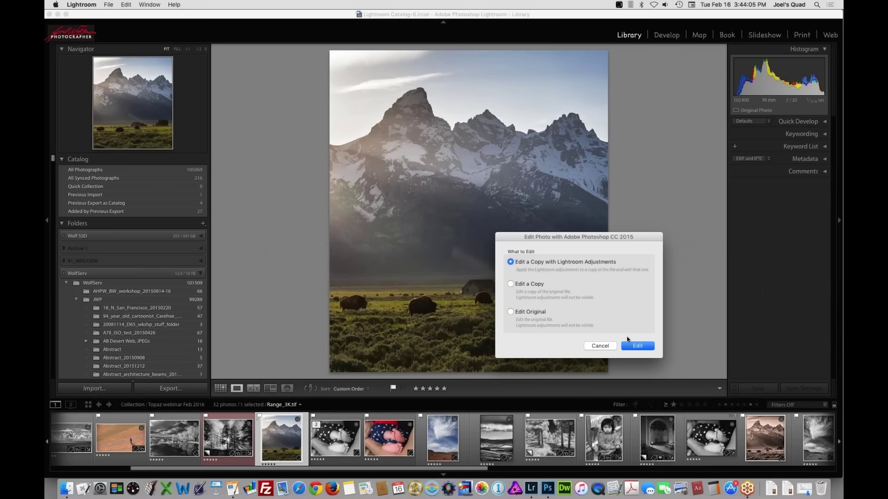
{"action": "left_click", "coordinate": [636, 346]}
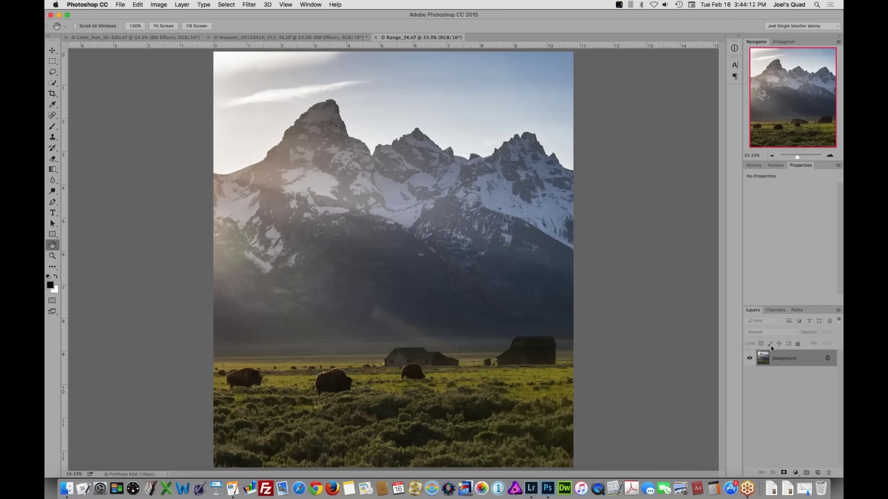
Duplicate the Background layer and rename the copy "Adjust- exp eq"
{"action": "key", "text": "super+j"}
{"action": "double_click", "coordinate": [779, 358]}
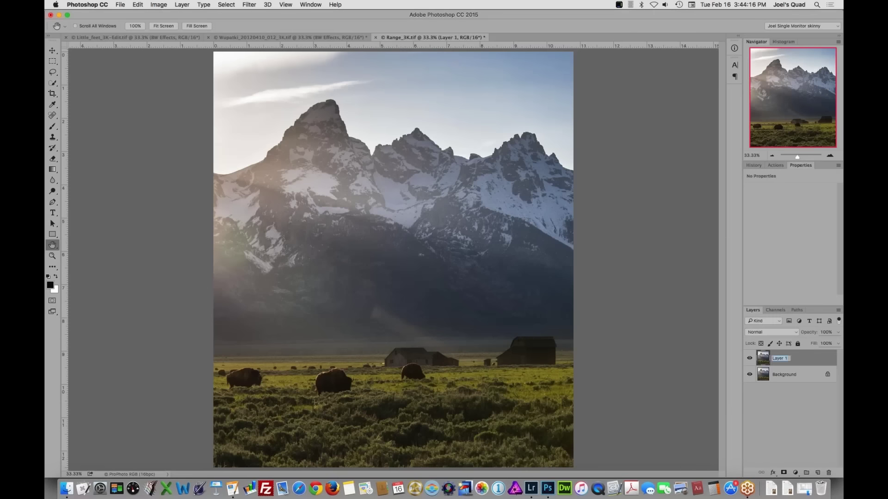
{"action": "type", "text": "Adjust- exp eq"}
{"action": "key", "text": "Return"}
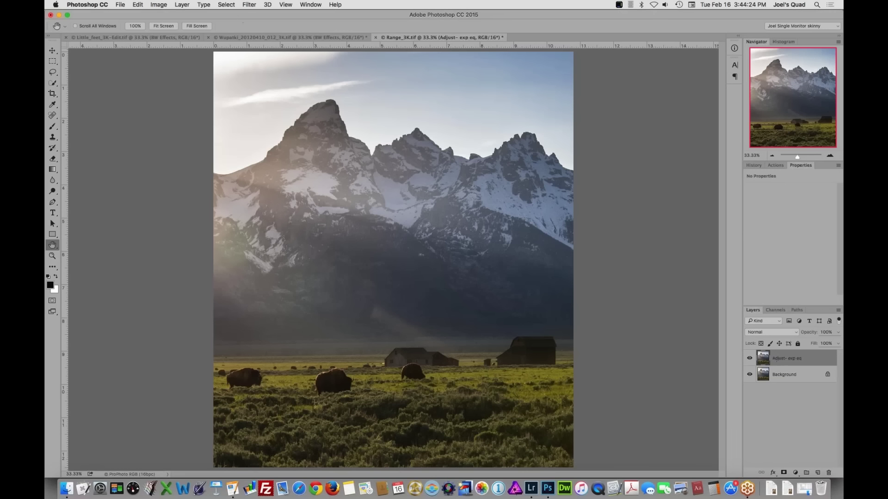
Start Topaz Adjust 5 on the duplicated layer, reset its settings and show the Adaptive Exposure controls
{"action": "left_click", "coordinate": [250, 4]}
{"action": "mouse_move", "coordinate": [285, 207]}
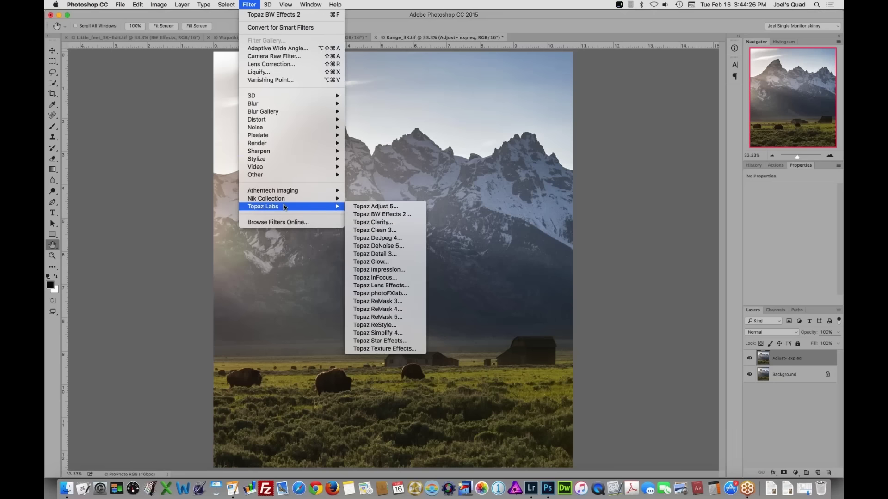
{"action": "left_click", "coordinate": [364, 207]}
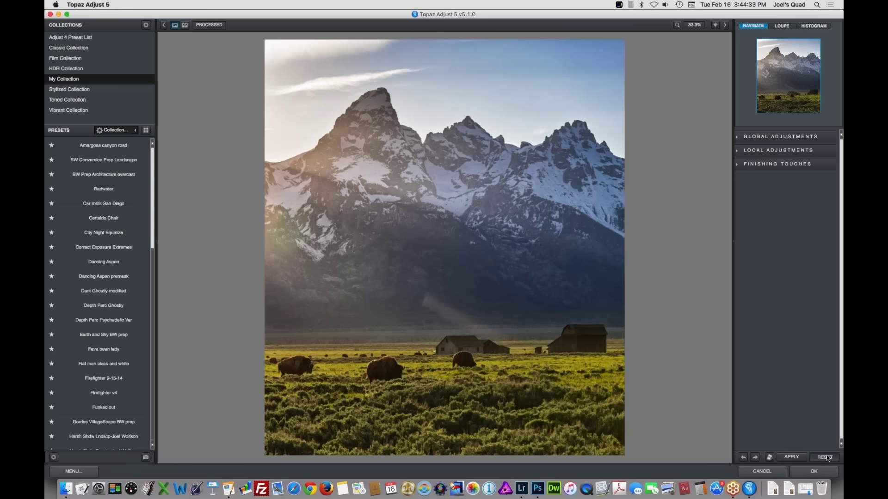
{"action": "left_click", "coordinate": [824, 457]}
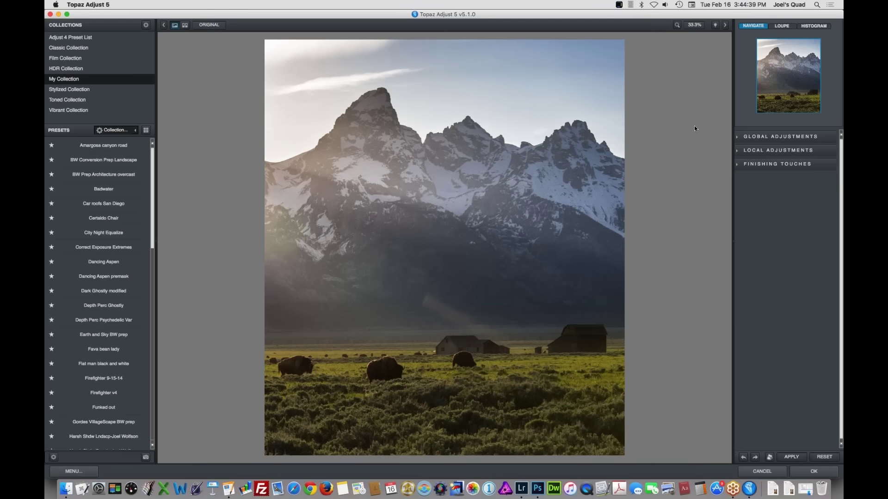
{"action": "left_click", "coordinate": [738, 141]}
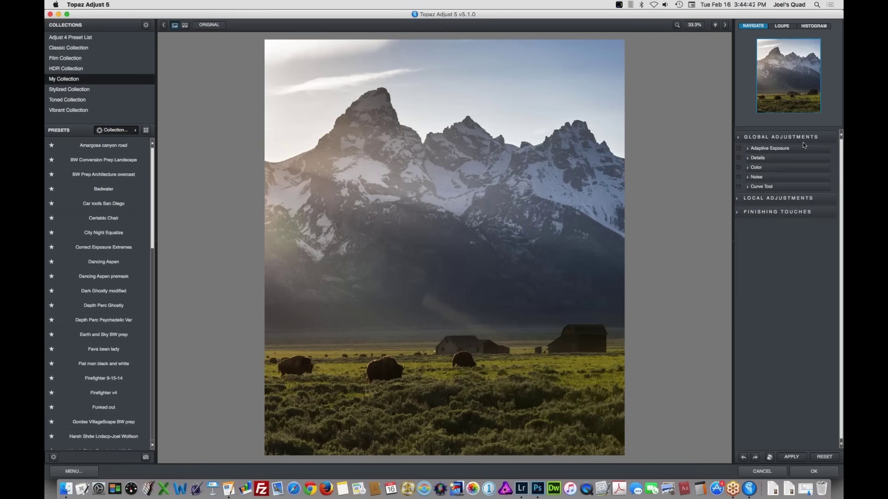
{"action": "left_click", "coordinate": [748, 149]}
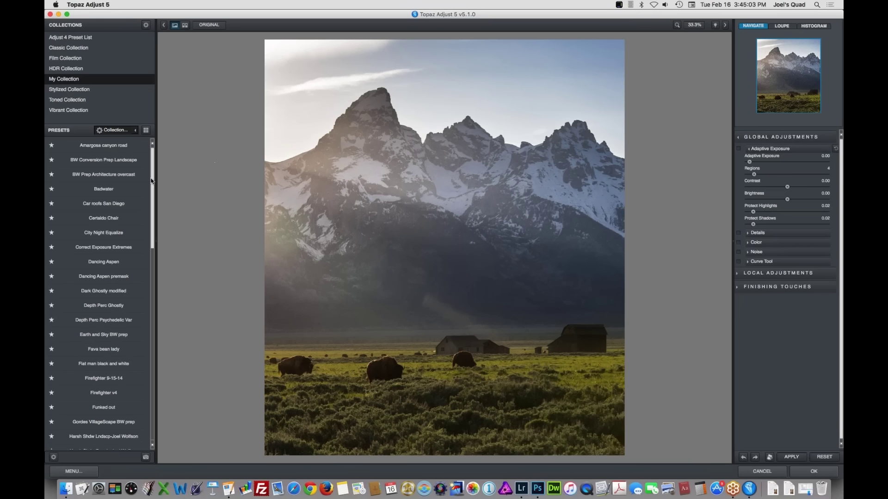
Apply the OneStep RAW Optimize preset from My Collection
{"action": "left_click_drag", "start_coordinate": [152, 181], "coordinate": [152, 223]}
{"action": "right_click", "coordinate": [152, 287]}
{"action": "left_click", "coordinate": [168, 294]}
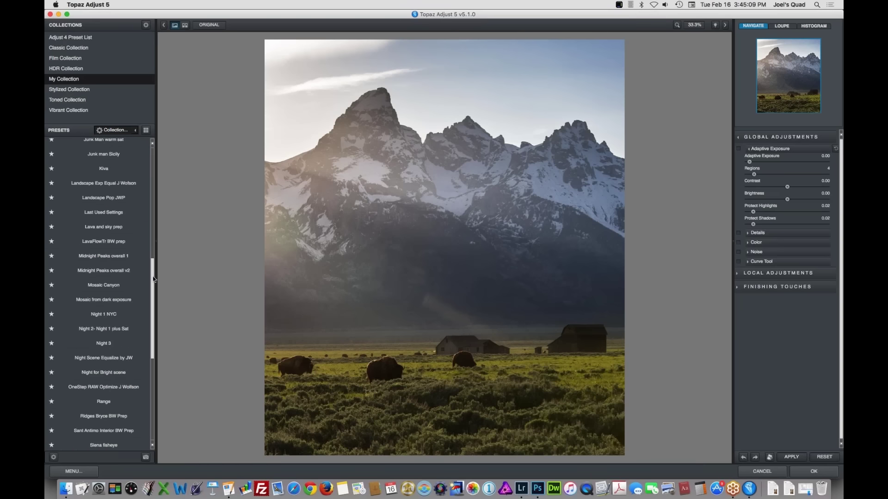
{"action": "left_click_drag", "start_coordinate": [152, 280], "coordinate": [148, 326]}
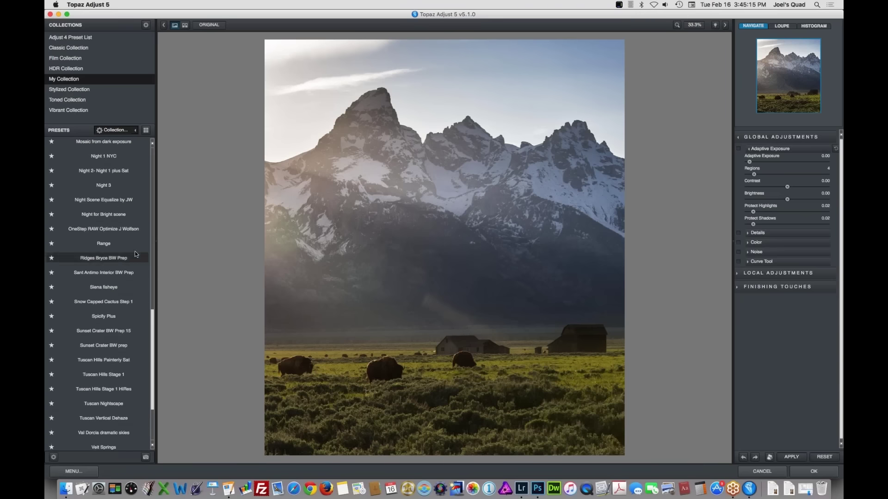
{"action": "left_click", "coordinate": [108, 230]}
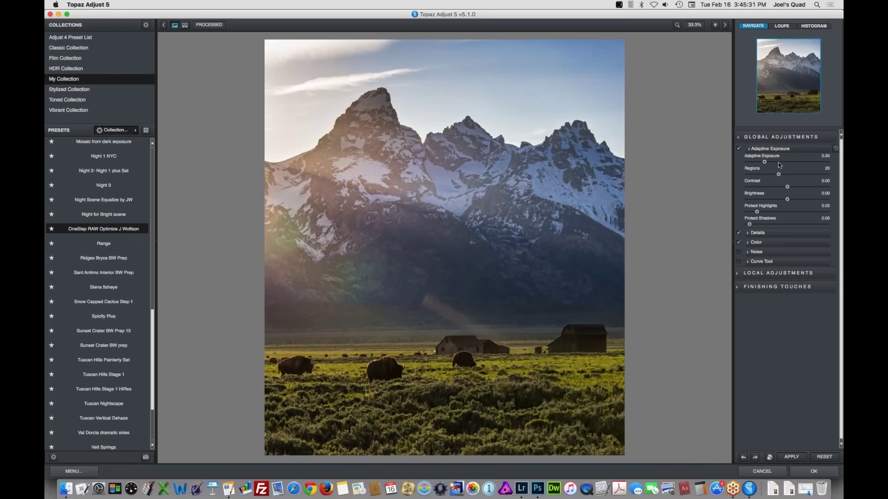
Set Adaptive Exposure to 0.28, Regions to 26 and Protect Shadows to 0.02, checking the tonal distribution in the histogram
{"action": "left_click_drag", "start_coordinate": [765, 160], "coordinate": [767, 160]}
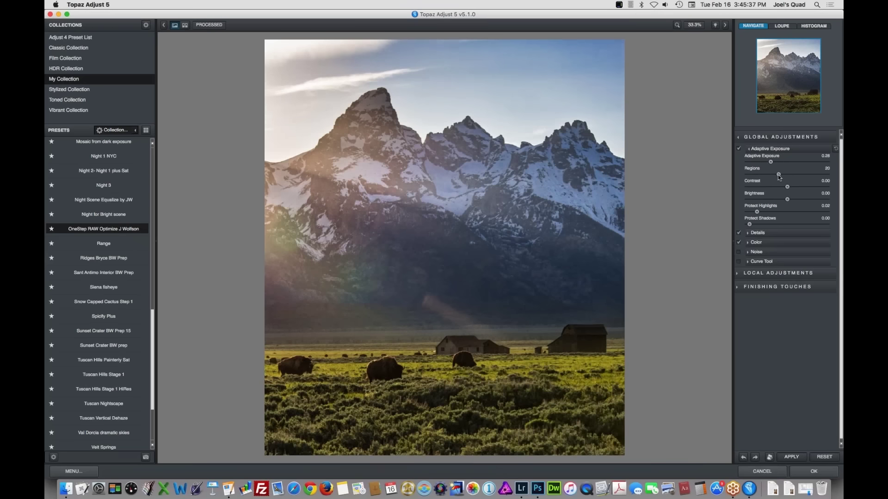
{"action": "left_click_drag", "start_coordinate": [780, 174], "coordinate": [788, 176]}
{"action": "left_click", "coordinate": [814, 26]}
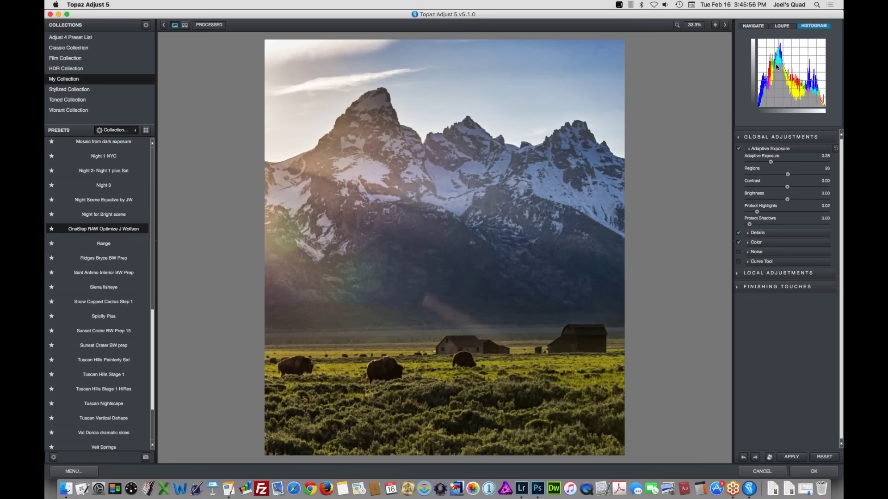
{"action": "left_click", "coordinate": [753, 27]}
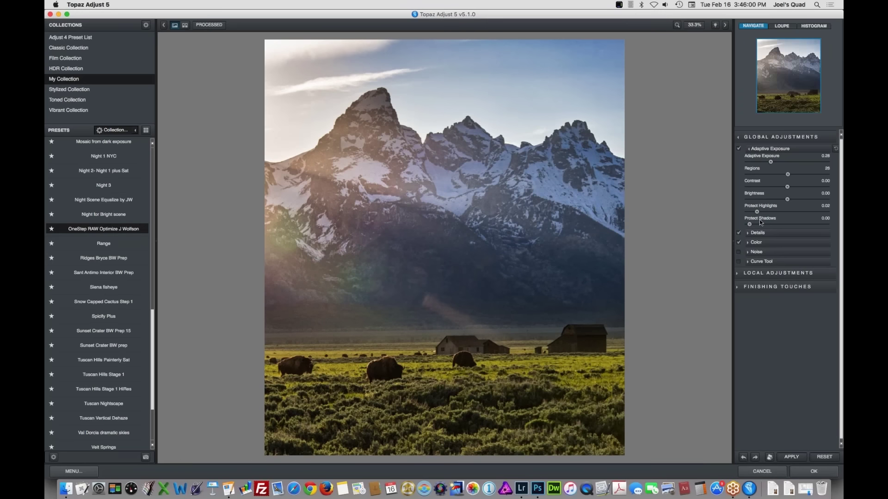
{"action": "left_click_drag", "start_coordinate": [751, 223], "coordinate": [754, 225]}
Inspect the bison and meadow at 100% with the Details adjustments switched off and on again to compare their effect
{"action": "left_click", "coordinate": [750, 234]}
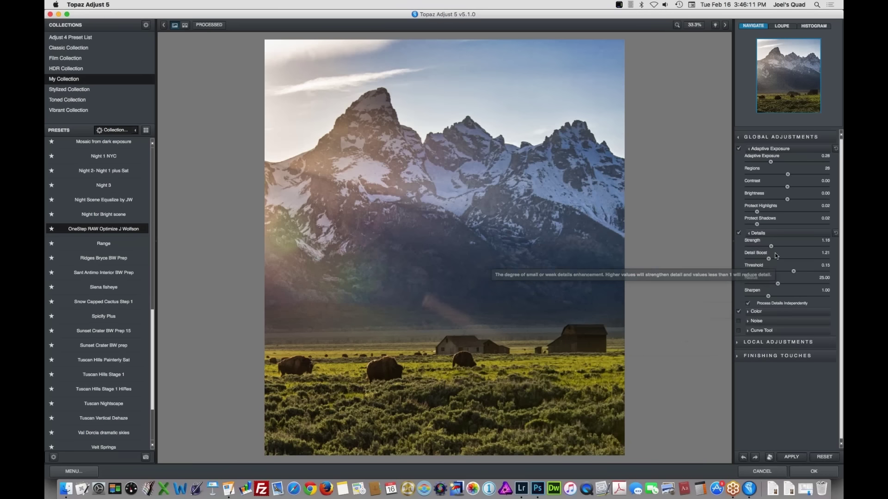
{"action": "left_click", "coordinate": [677, 25]}
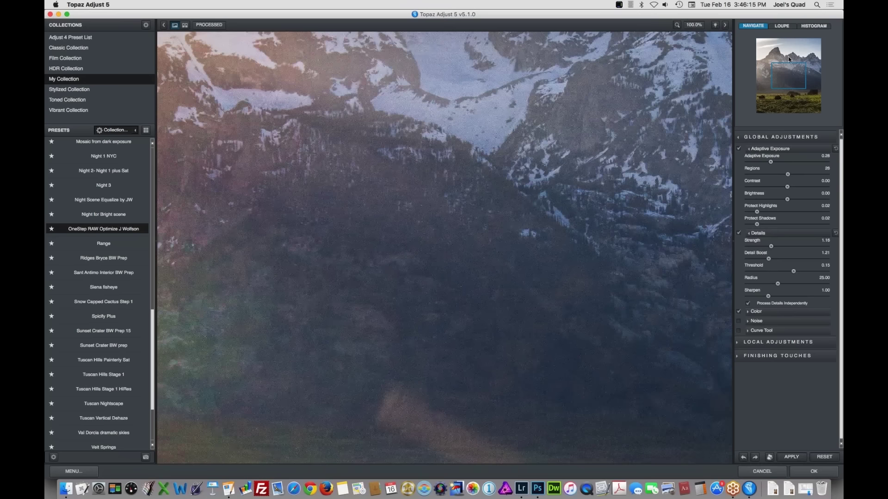
{"action": "left_click_drag", "start_coordinate": [788, 56], "coordinate": [787, 77]}
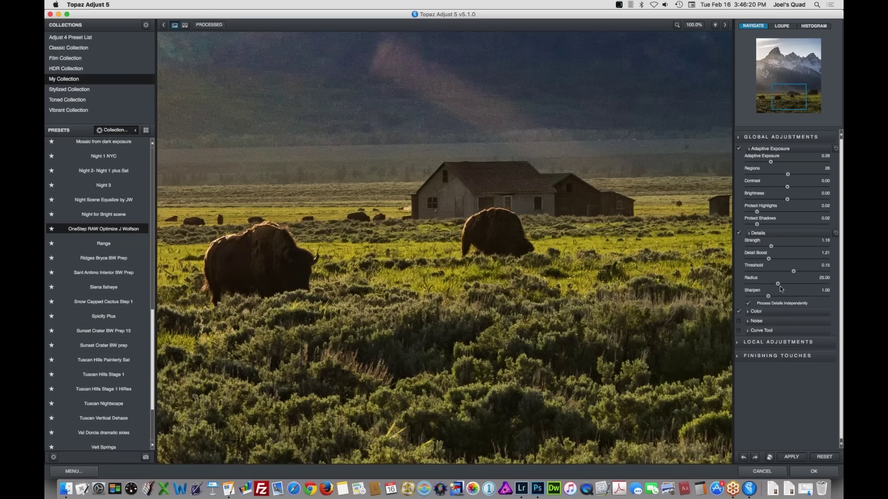
{"action": "left_click", "coordinate": [728, 288]}
{"action": "left_click", "coordinate": [739, 234]}
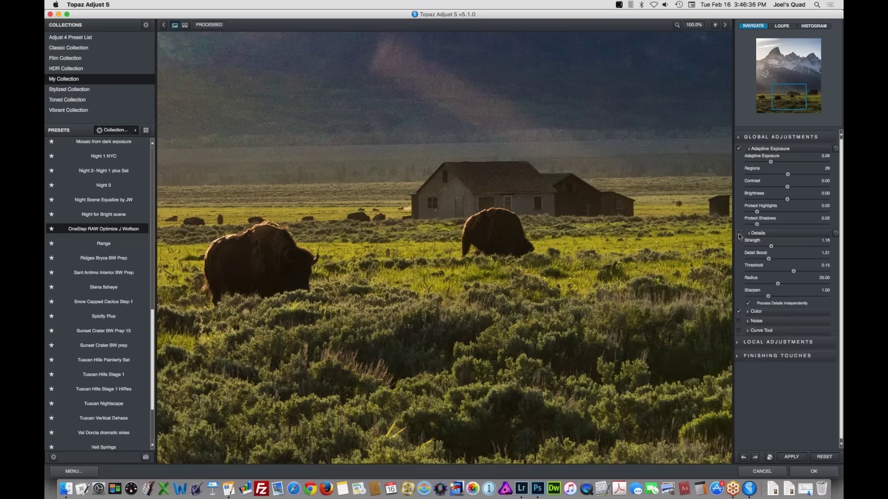
{"action": "left_click", "coordinate": [739, 234]}
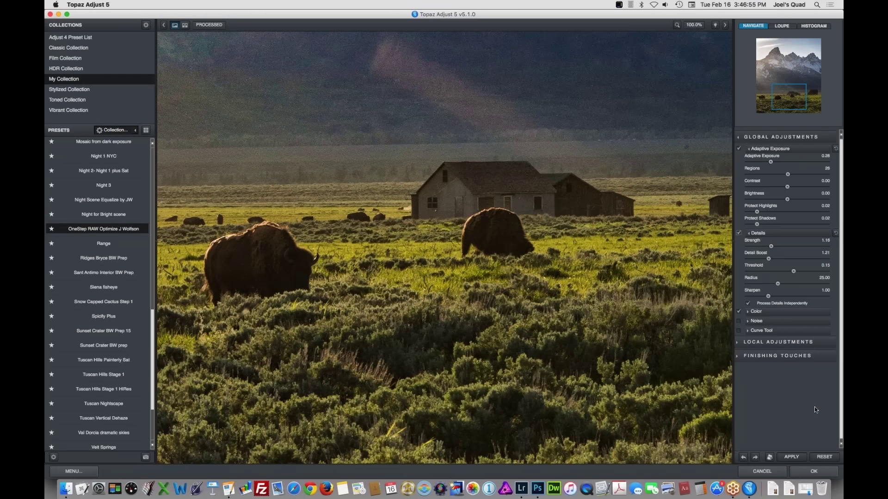
Set Color Regions to 1 and Saturation to 1.05 for the whole photo, and compare the result with the original
{"action": "left_click", "coordinate": [747, 312]}
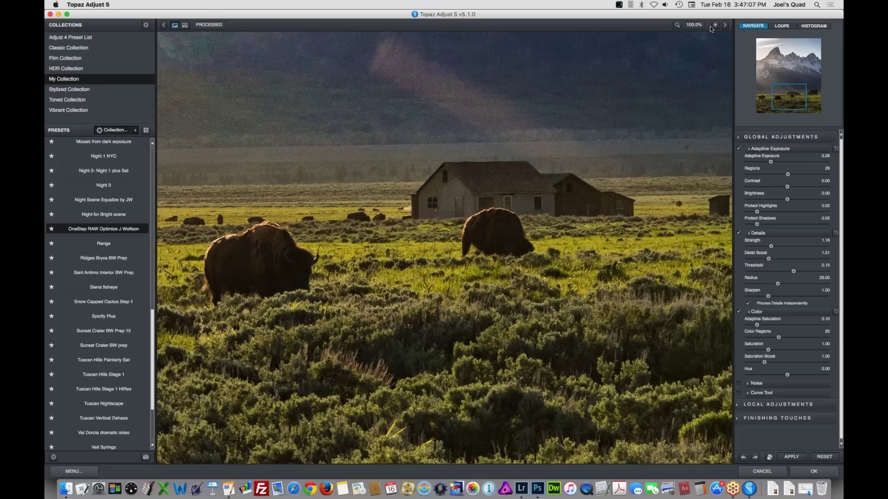
{"action": "left_click", "coordinate": [677, 25]}
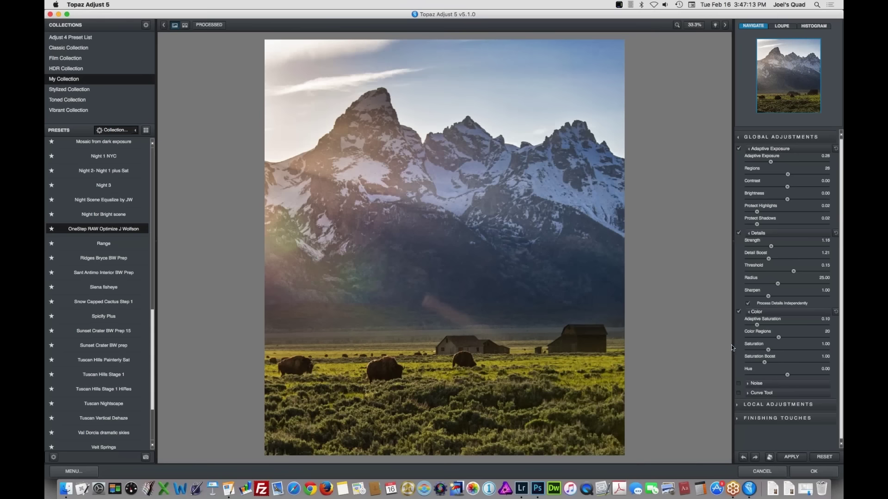
{"action": "left_click_drag", "start_coordinate": [778, 338], "coordinate": [748, 336]}
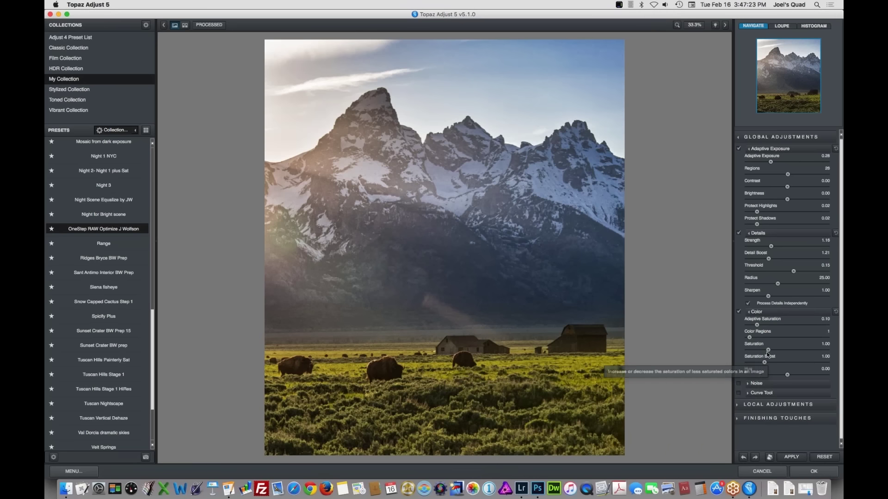
{"action": "left_click_drag", "start_coordinate": [767, 350], "coordinate": [768, 350]}
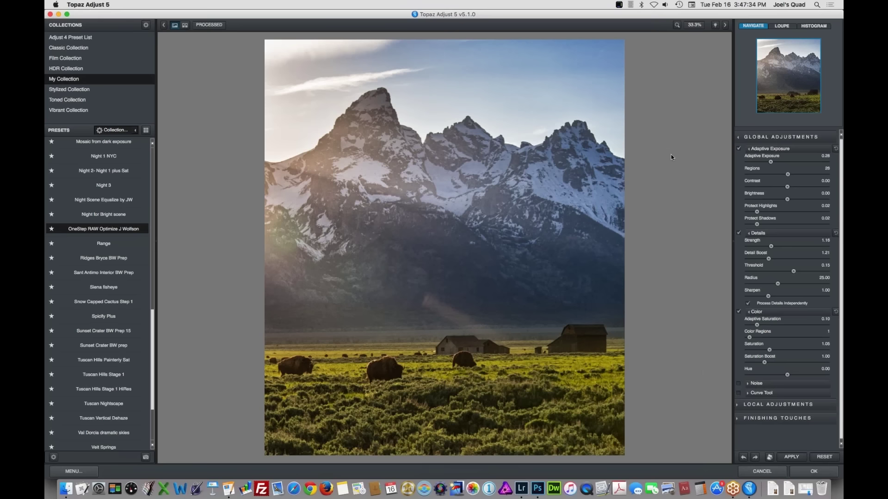
{"action": "left_click", "coordinate": [204, 25]}
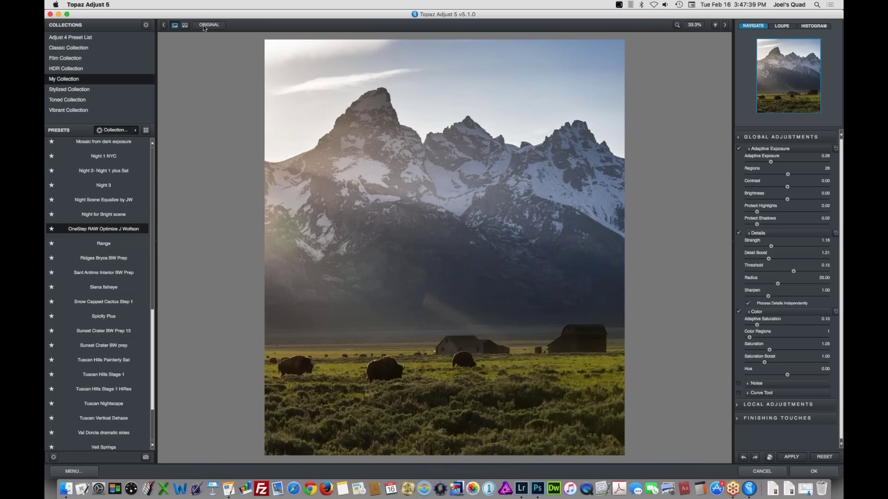
Compare the original with the processed photo, accept the Topaz Adjust result, and duplicate the Adjust- exp eq layer as Clarity
{"action": "left_click", "coordinate": [203, 25]}
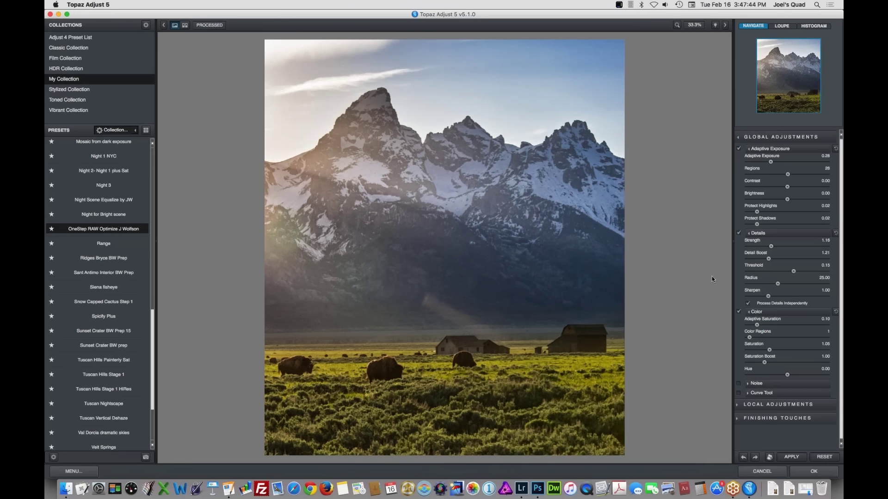
{"action": "left_click", "coordinate": [814, 472]}
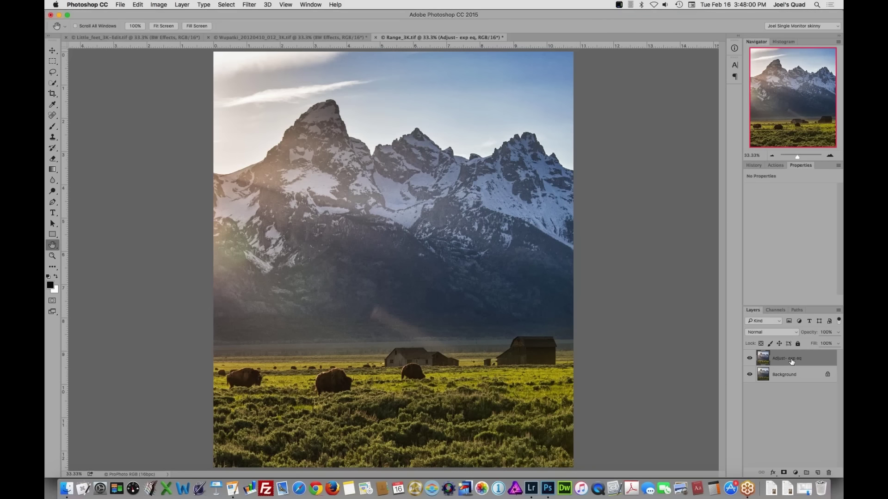
{"action": "key", "text": "super+j"}
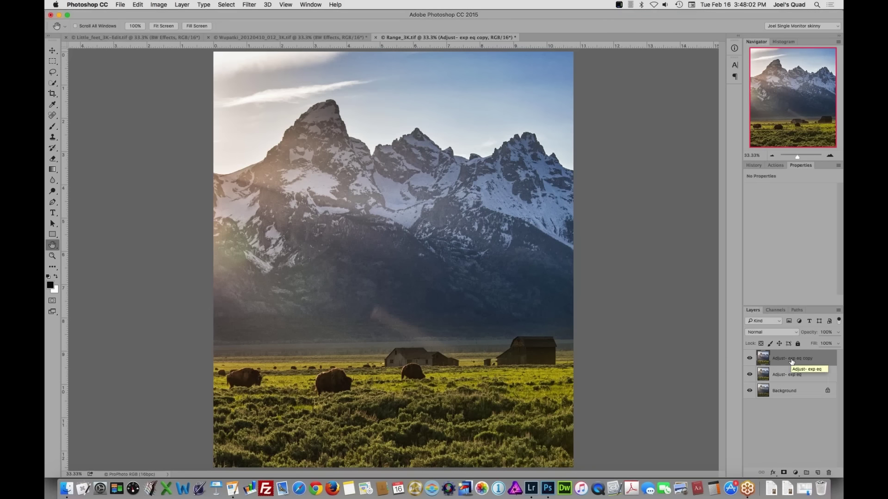
{"action": "double_click", "coordinate": [792, 360]}
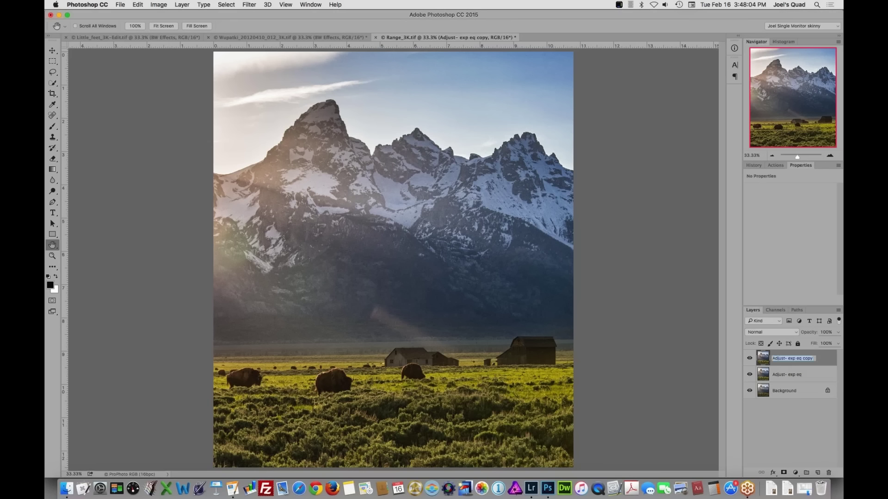
{"action": "type", "text": "Clarity"}
{"action": "key", "text": "Return"}
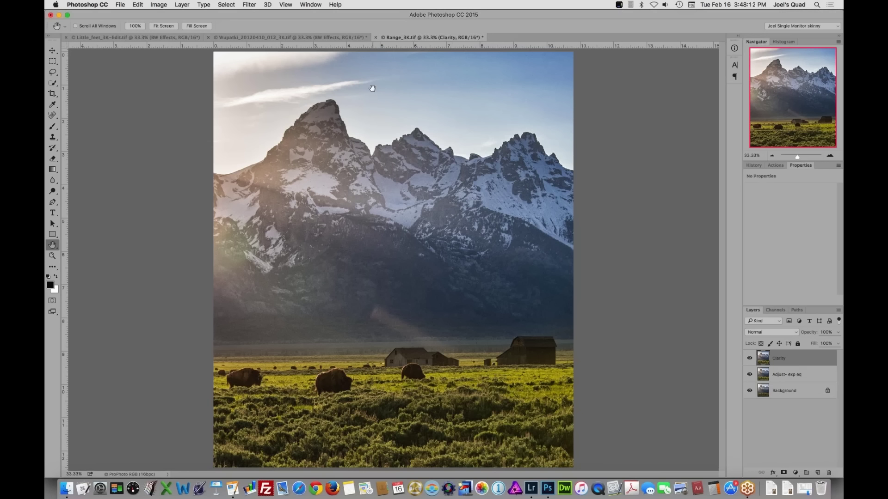
Open the Clarity layer in Topaz Clarity and reset all its adjustments
{"action": "left_click", "coordinate": [256, 6]}
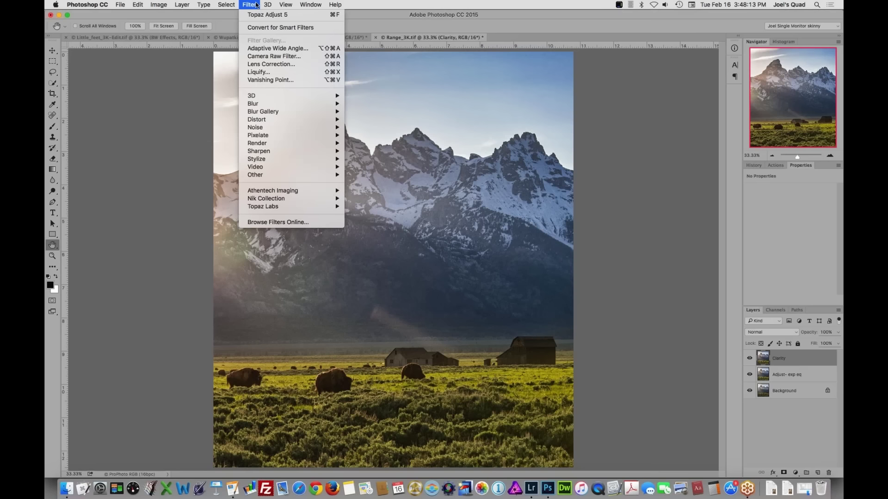
{"action": "mouse_move", "coordinate": [265, 206]}
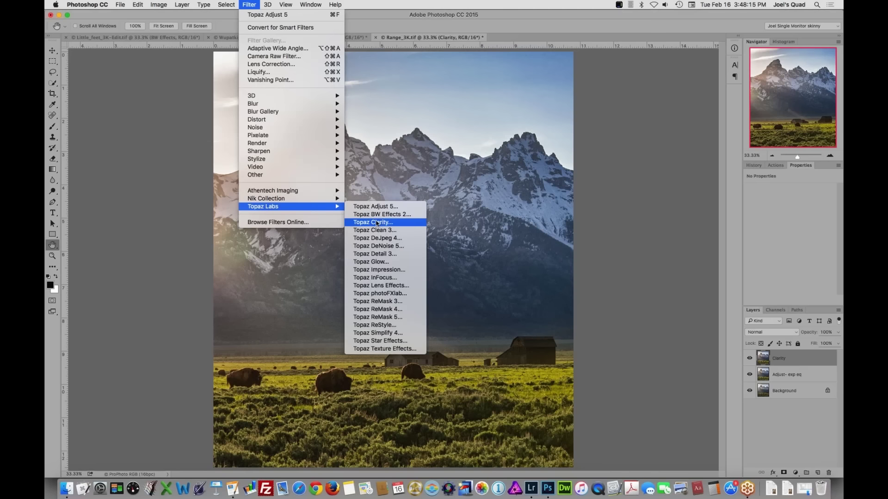
{"action": "left_click", "coordinate": [376, 222]}
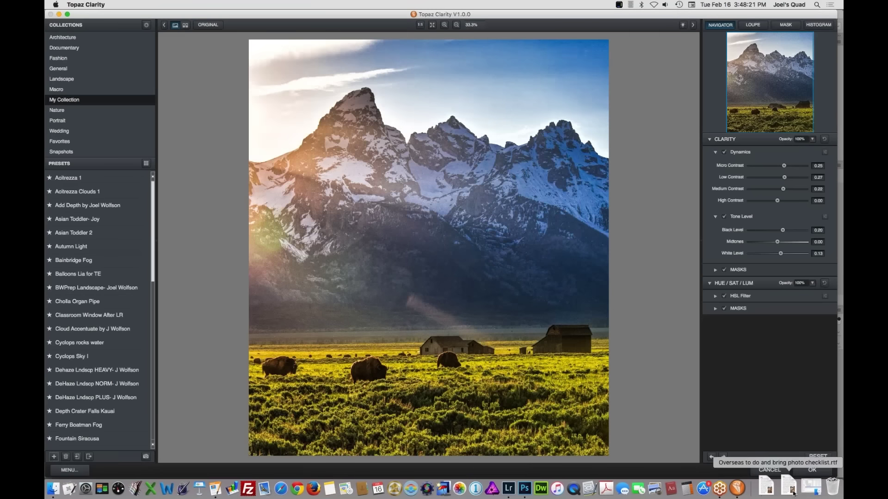
{"action": "left_click", "coordinate": [812, 458]}
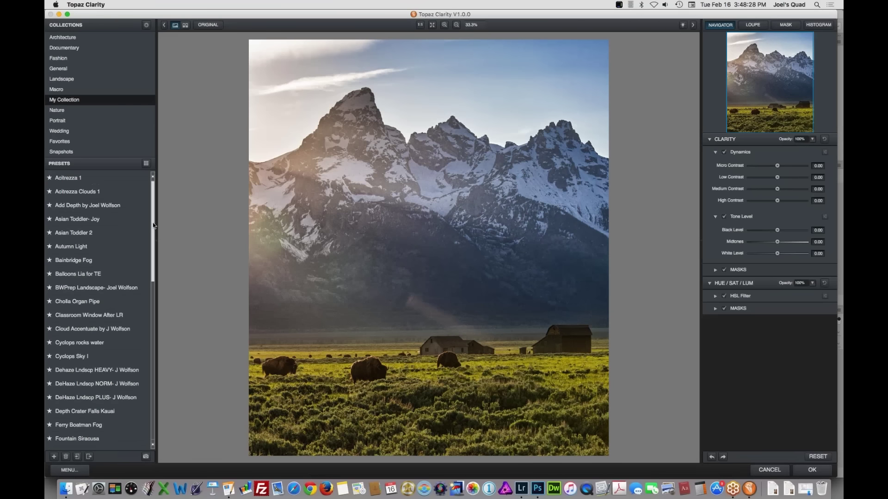
Use the DeHaze Lndscp PLUS preset from My Collection with White Level at about -0.20, and apply it to the layer
{"action": "scroll", "coordinate": [152, 227], "scroll_direction": "down", "scroll_amount": 5}
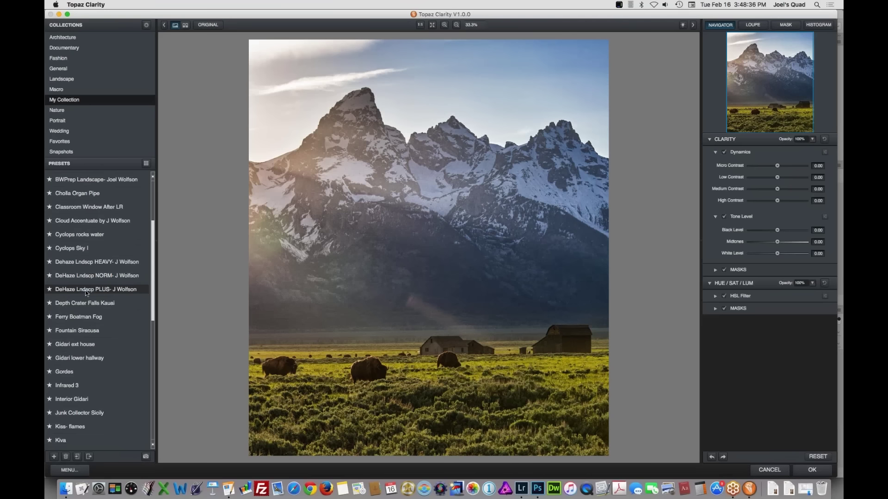
{"action": "left_click", "coordinate": [86, 291]}
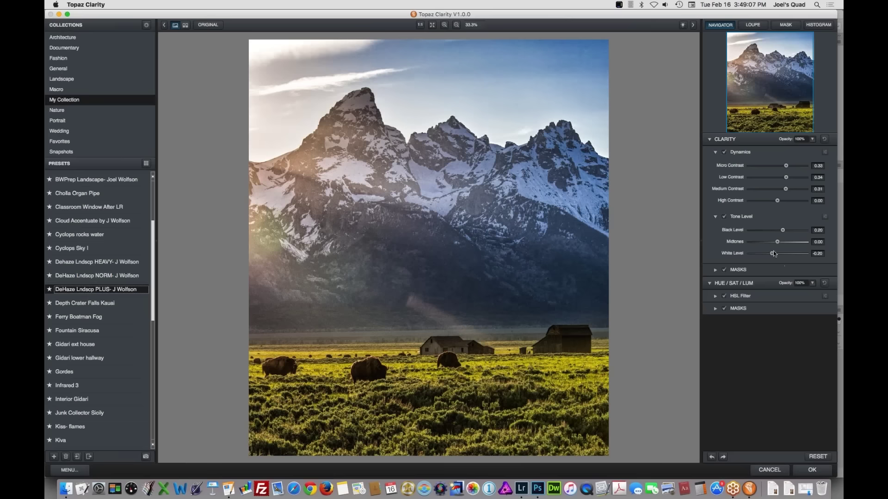
{"action": "left_click_drag", "start_coordinate": [772, 255], "coordinate": [773, 253]}
{"action": "left_click", "coordinate": [808, 469]}
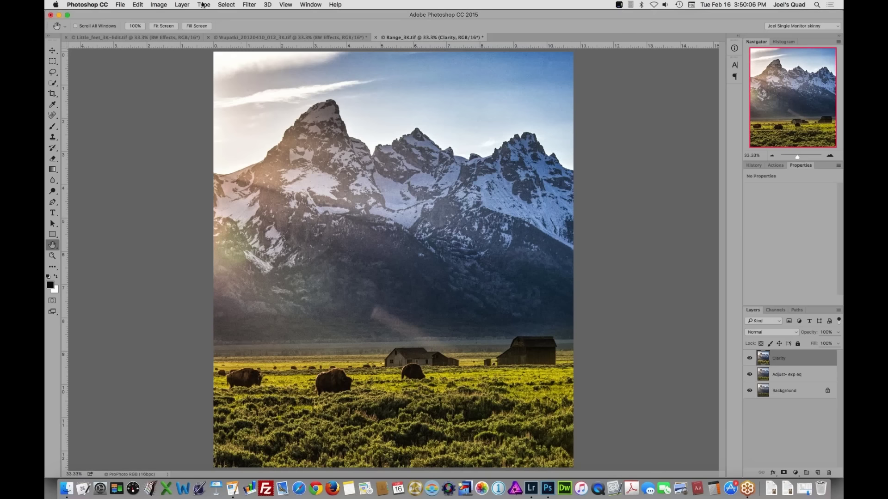
Open the Clarity layer in Topaz ReMask 5
{"action": "left_click", "coordinate": [249, 5]}
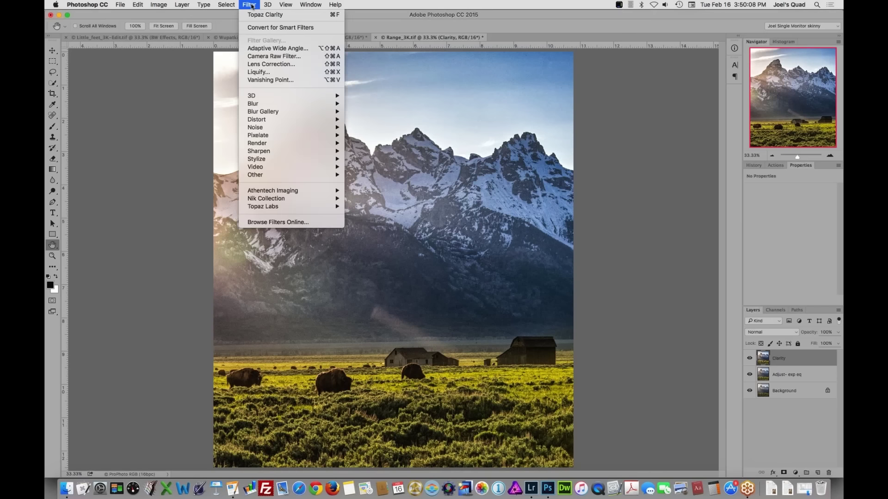
{"action": "mouse_move", "coordinate": [281, 212]}
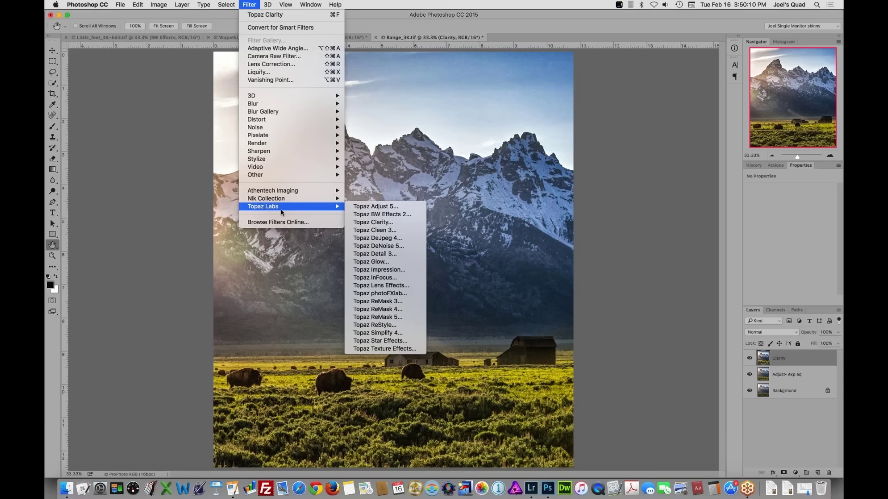
{"action": "left_click", "coordinate": [396, 318]}
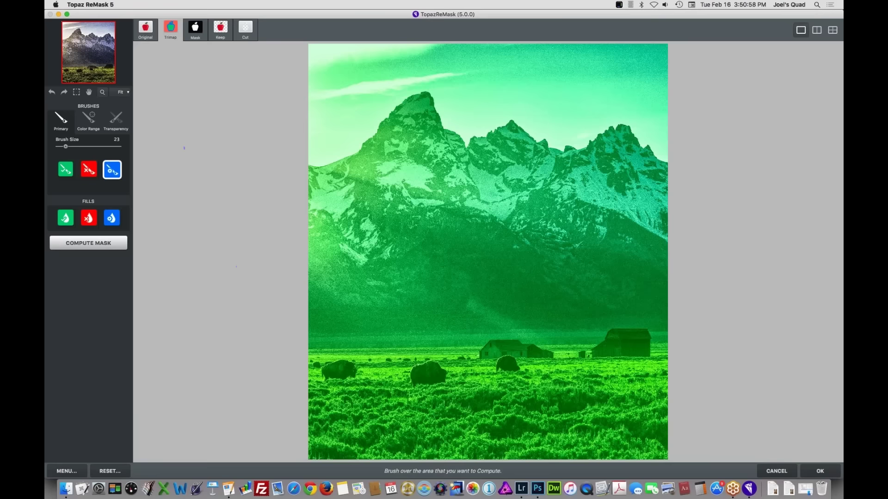
Set the Compute brush size to 14 and trace the far edge of the meadow and the farmhouse roofline
{"action": "left_click", "coordinate": [103, 93]}
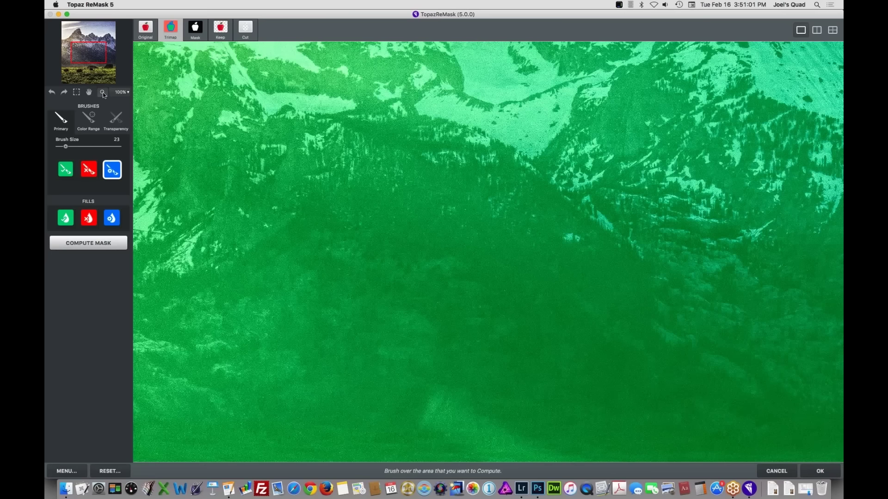
{"action": "left_click_drag", "start_coordinate": [90, 53], "coordinate": [90, 54]}
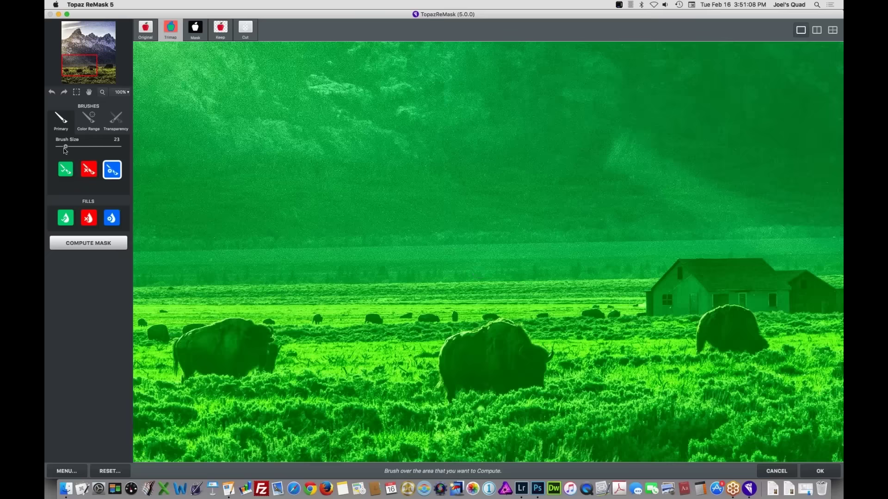
{"action": "left_click_drag", "start_coordinate": [65, 147], "coordinate": [63, 147]}
{"action": "left_click_drag", "start_coordinate": [135, 288], "coordinate": [157, 287]}
{"action": "left_click", "coordinate": [659, 278], "text": "shift"}
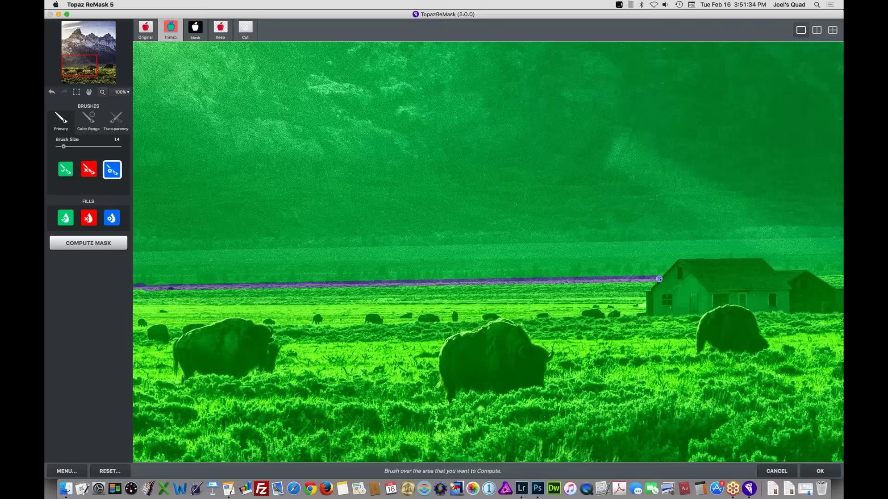
{"action": "left_click", "coordinate": [678, 259], "text": "shift"}
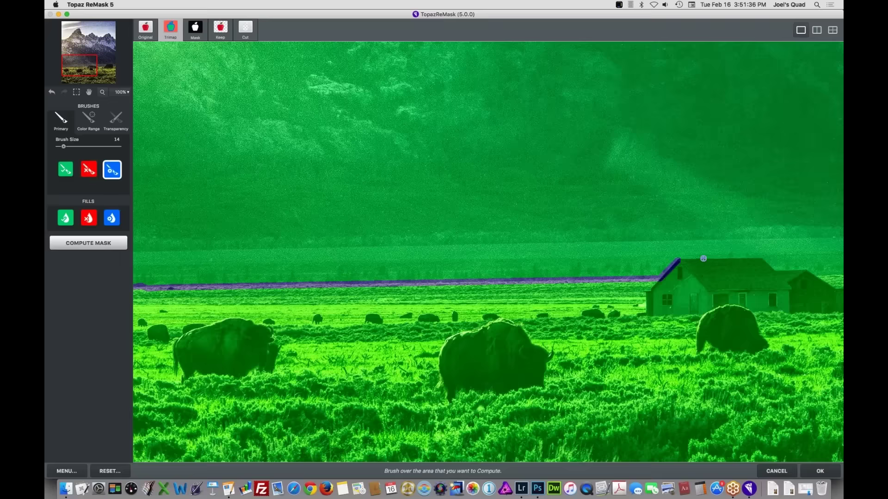
{"action": "left_click", "coordinate": [762, 258], "text": "shift"}
{"action": "left_click", "coordinate": [775, 271], "text": "shift"}
{"action": "left_click", "coordinate": [802, 271], "text": "shift"}
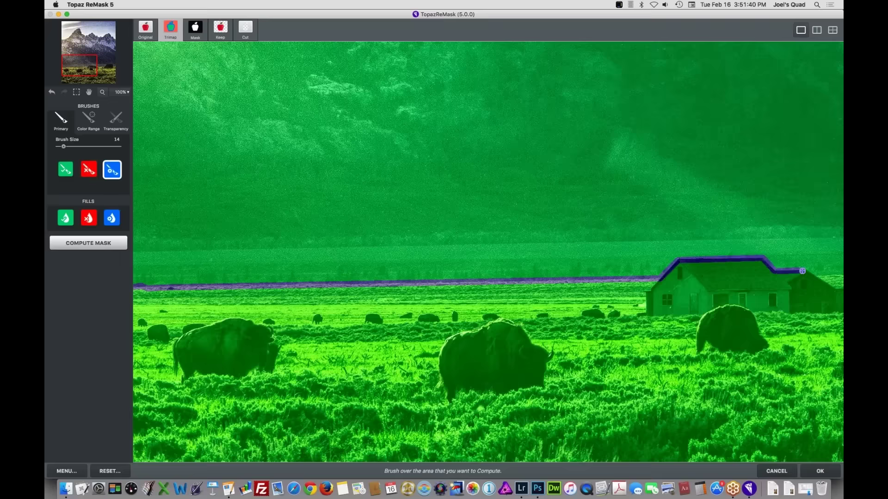
{"action": "left_click", "coordinate": [818, 276], "text": "shift"}
Continue the Compute outline from the farmhouse along the meadow edge and around the barn to the photo's right border
{"action": "key", "text": "space"}
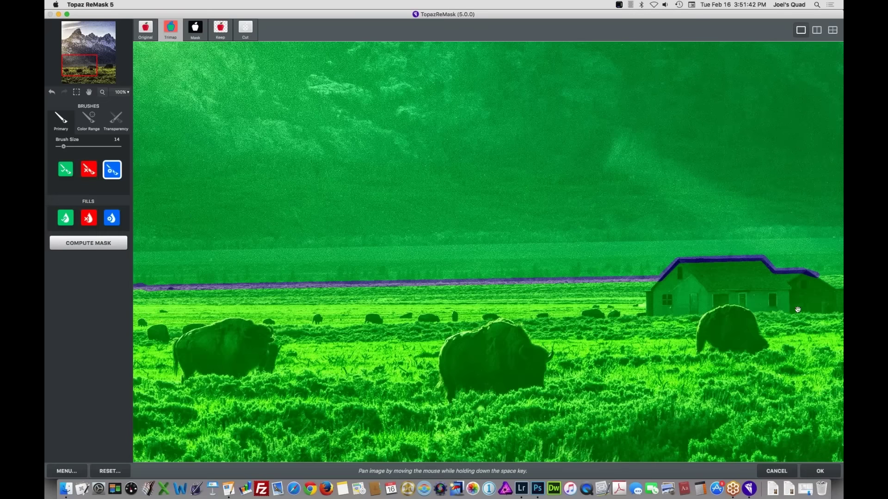
{"action": "left_click_drag", "start_coordinate": [797, 310], "coordinate": [656, 304]}
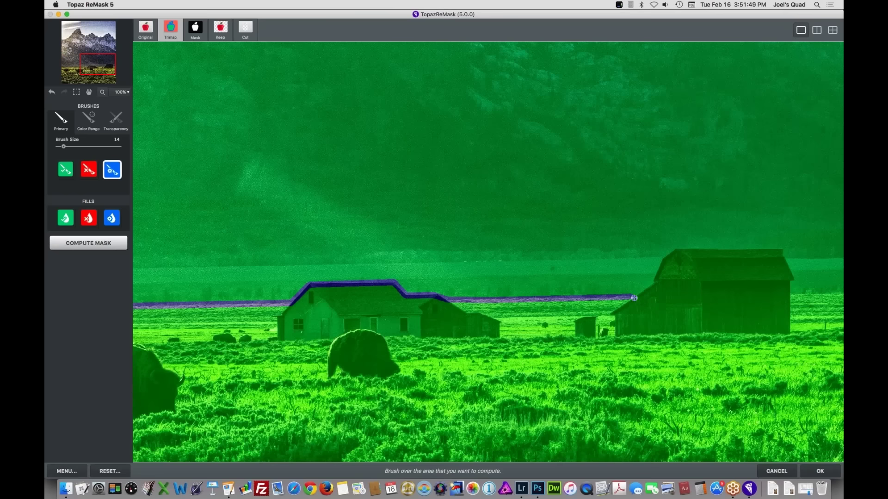
{"action": "left_click", "coordinate": [654, 283], "text": "shift"}
{"action": "left_click", "coordinate": [661, 259], "text": "shift"}
{"action": "left_click", "coordinate": [673, 250], "text": "shift"}
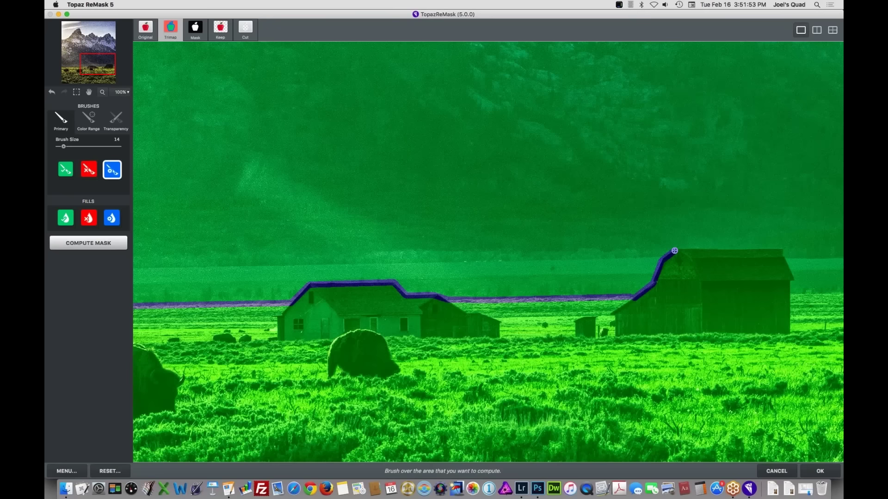
{"action": "left_click", "coordinate": [782, 250], "text": "shift"}
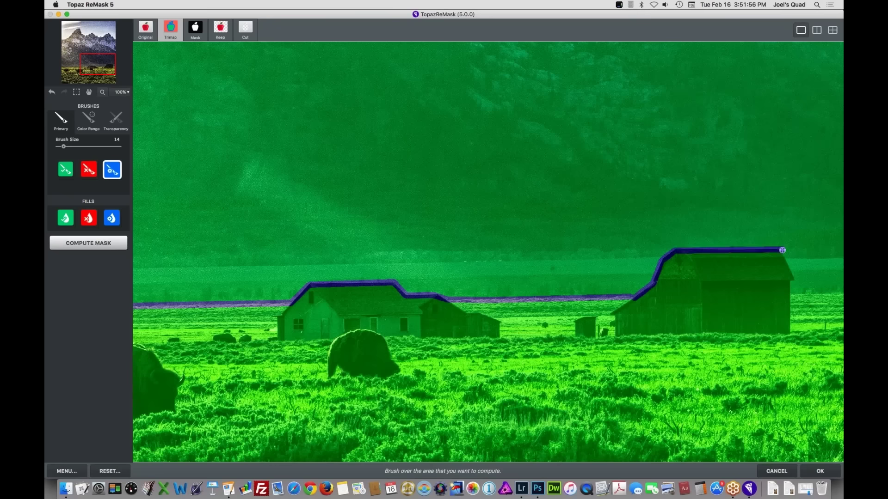
{"action": "left_click", "coordinate": [784, 259], "text": "shift"}
{"action": "left_click", "coordinate": [793, 279], "text": "shift"}
{"action": "left_click_drag", "start_coordinate": [793, 278], "coordinate": [790, 294]}
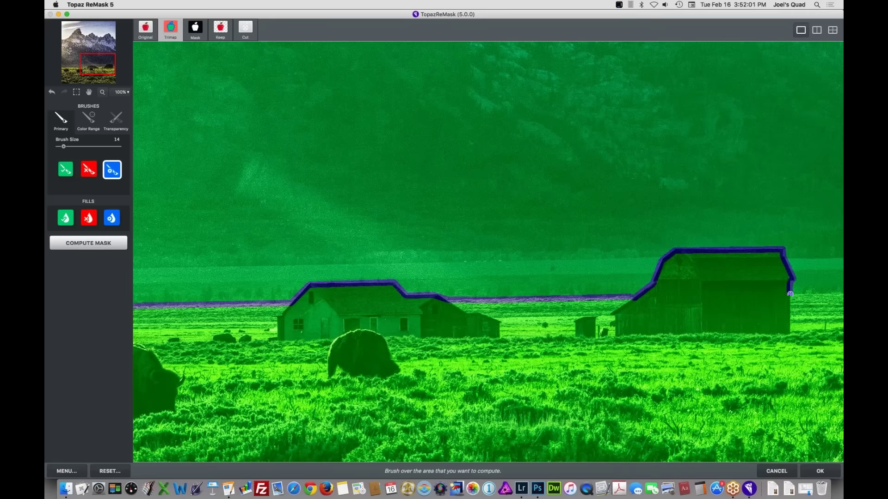
{"action": "left_click", "coordinate": [840, 294], "text": "shift"}
Fill the mountains and sky above the traced outline as the area to cut, and compute the mask
{"action": "left_click", "coordinate": [102, 94]}
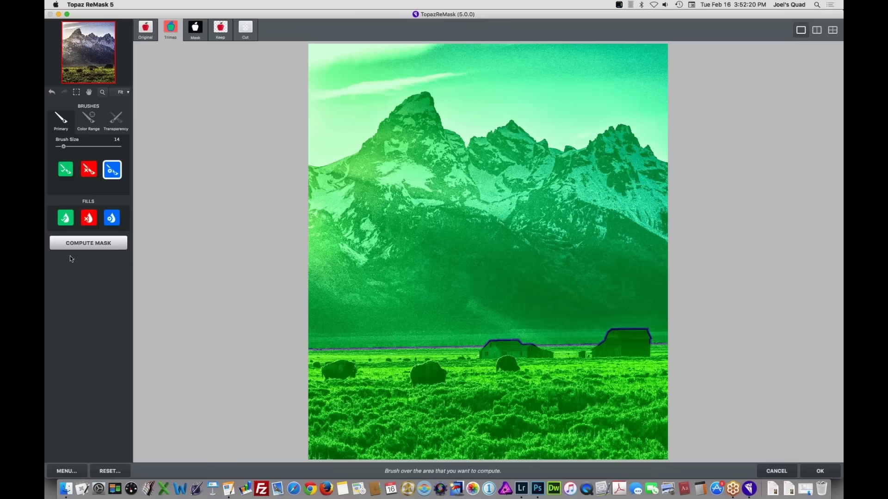
{"action": "left_click", "coordinate": [89, 220]}
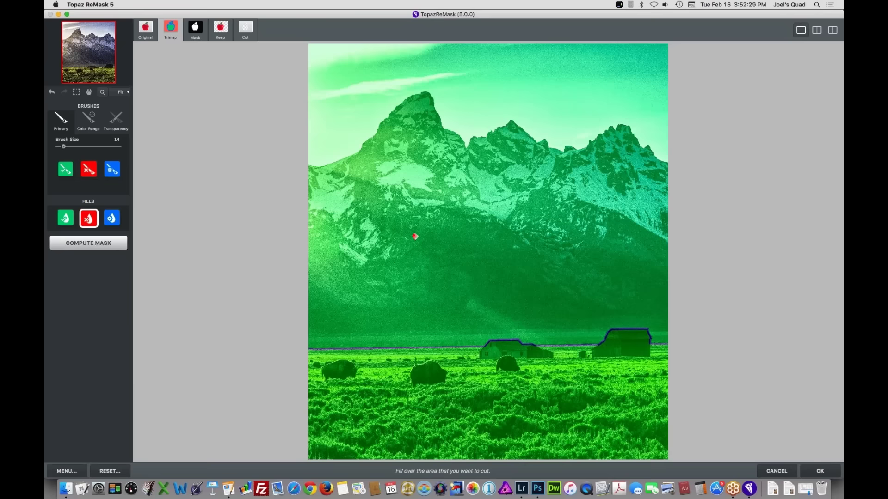
{"action": "left_click", "coordinate": [414, 236]}
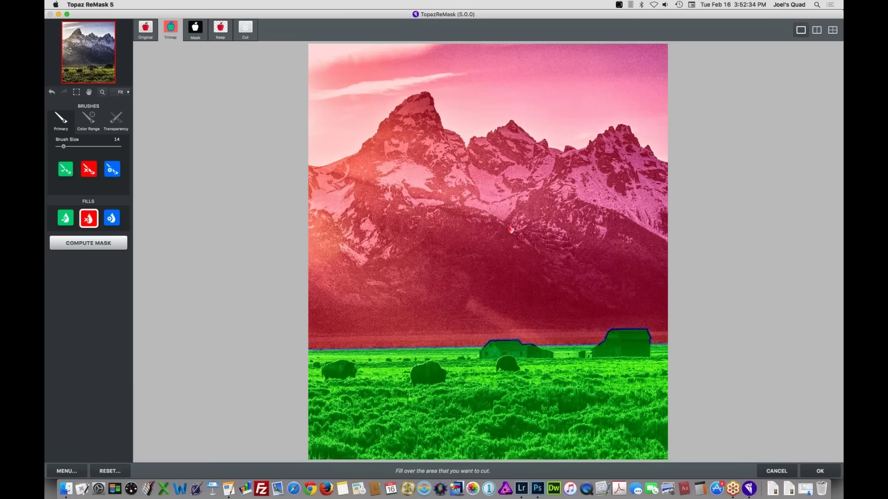
{"action": "left_click", "coordinate": [111, 243]}
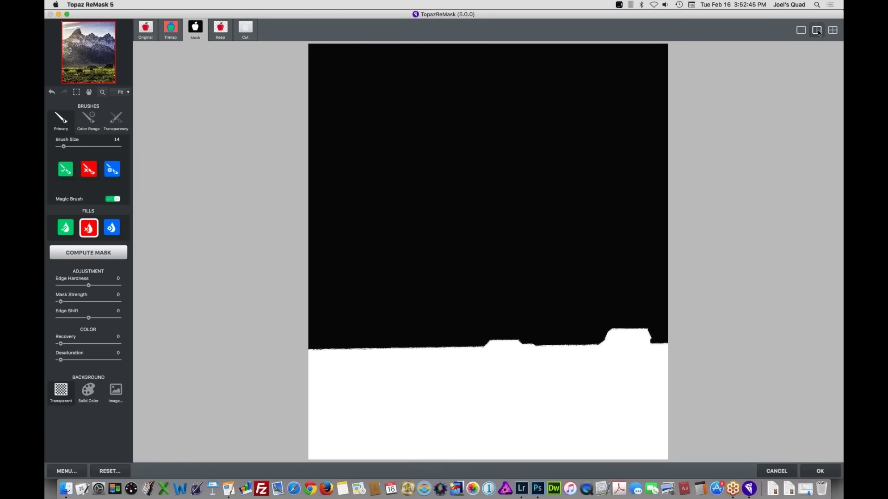
Compare the mask with the kept foreground side by side, showing a solid colour background behind the kept area
{"action": "left_click", "coordinate": [817, 31]}
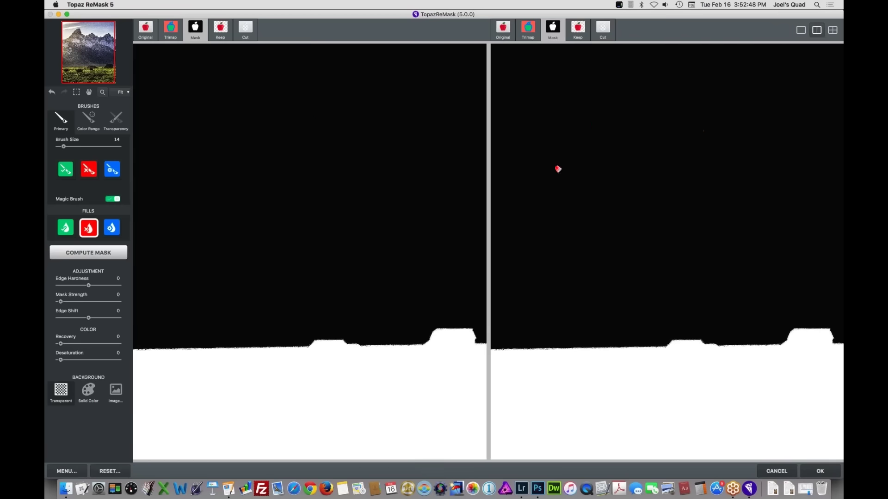
{"action": "left_click", "coordinate": [579, 30]}
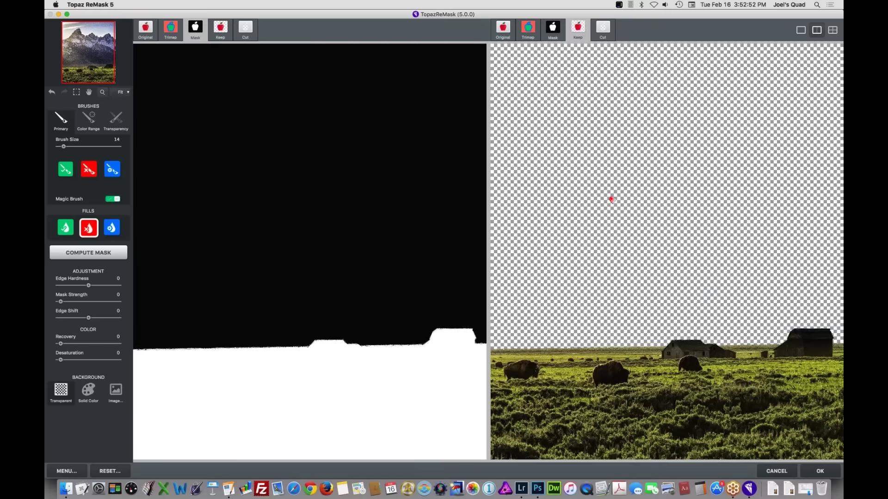
{"action": "left_click", "coordinate": [90, 394]}
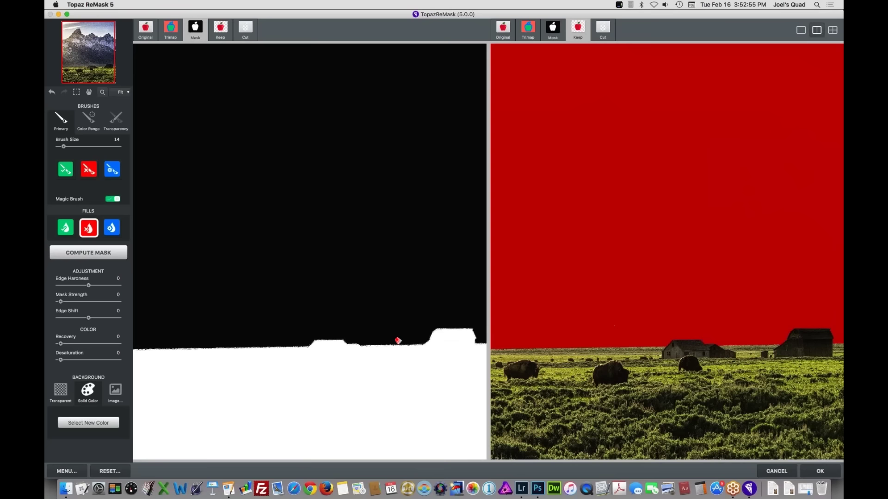
{"action": "left_click", "coordinate": [85, 425]}
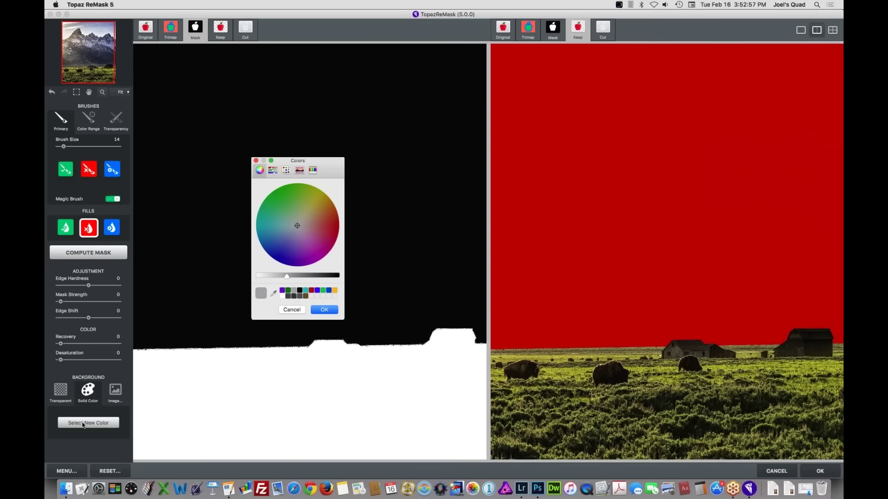
{"action": "left_click", "coordinate": [289, 310]}
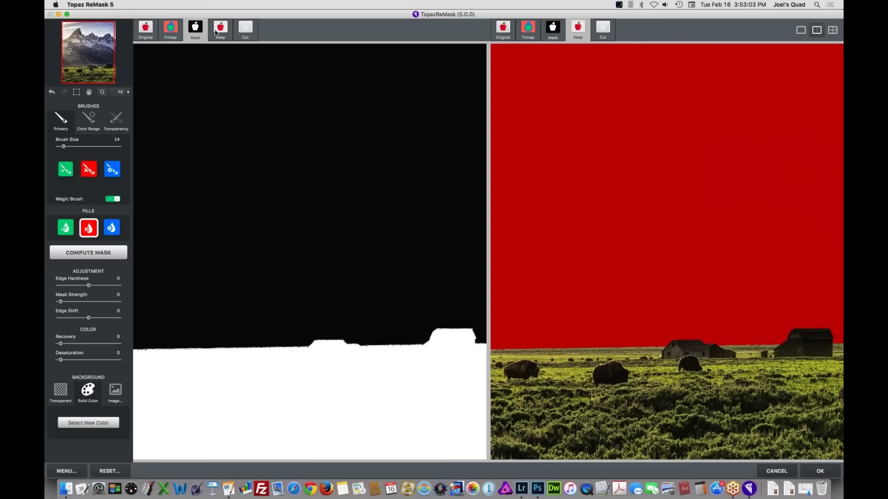
Refine the mask edge with the Cut brush along the far meadow and the Keep brush along the farmhouse roof, and apply the mask
{"action": "left_click", "coordinate": [102, 92]}
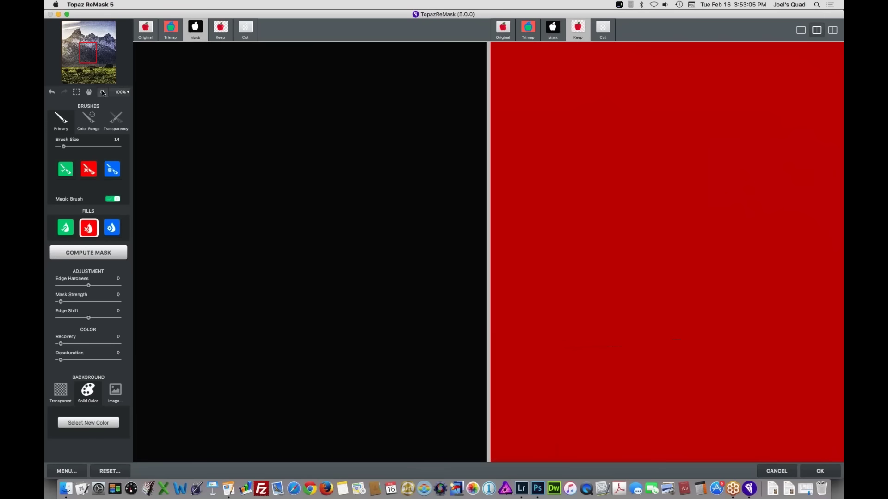
{"action": "left_click_drag", "start_coordinate": [88, 66], "coordinate": [84, 83]}
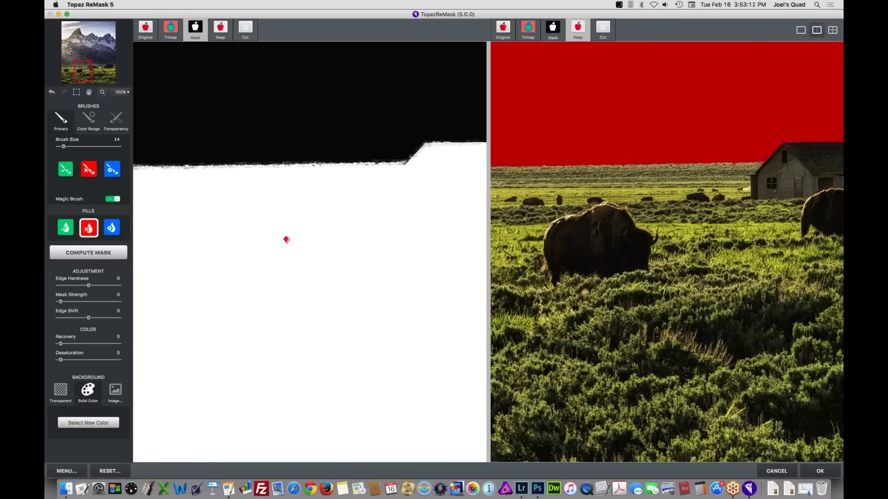
{"action": "left_click", "coordinate": [89, 175]}
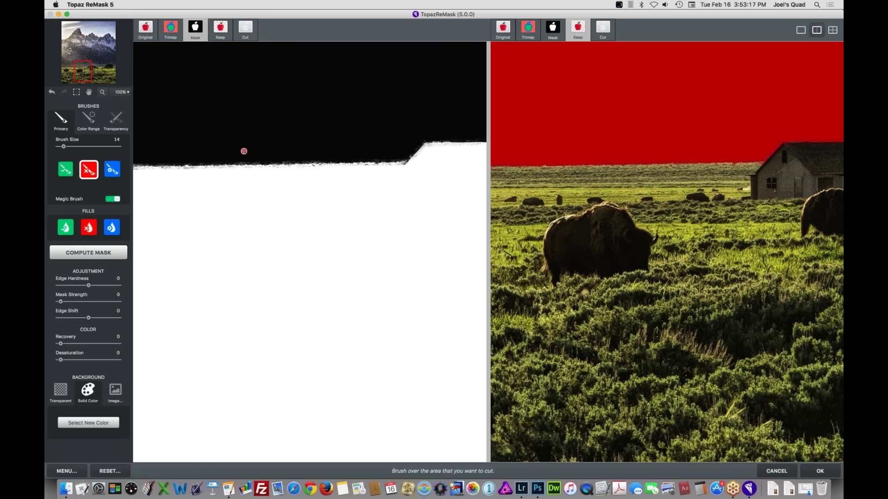
{"action": "left_click_drag", "start_coordinate": [242, 157], "coordinate": [307, 164]}
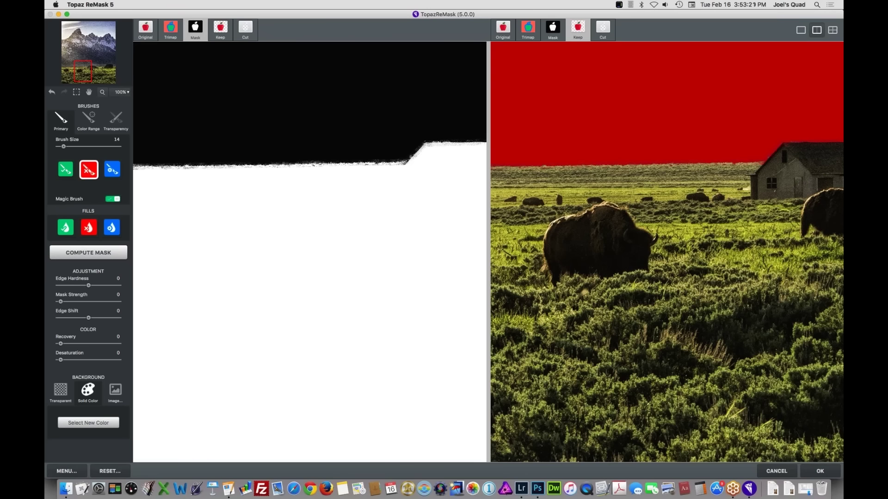
{"action": "left_click", "coordinate": [66, 170]}
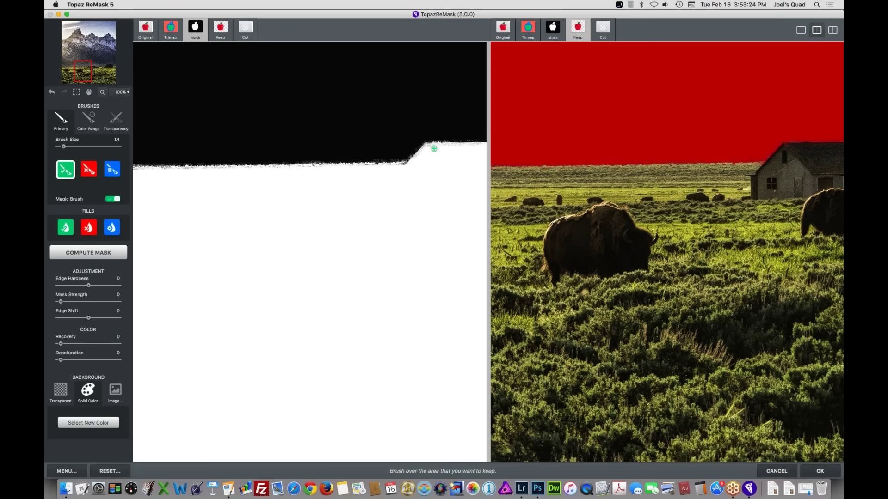
{"action": "left_click_drag", "start_coordinate": [457, 146], "coordinate": [464, 144]}
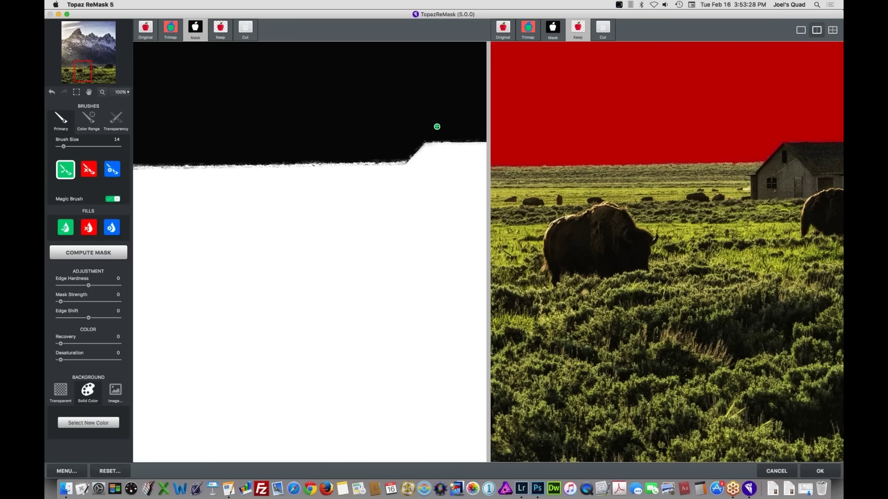
{"action": "key", "text": "r"}
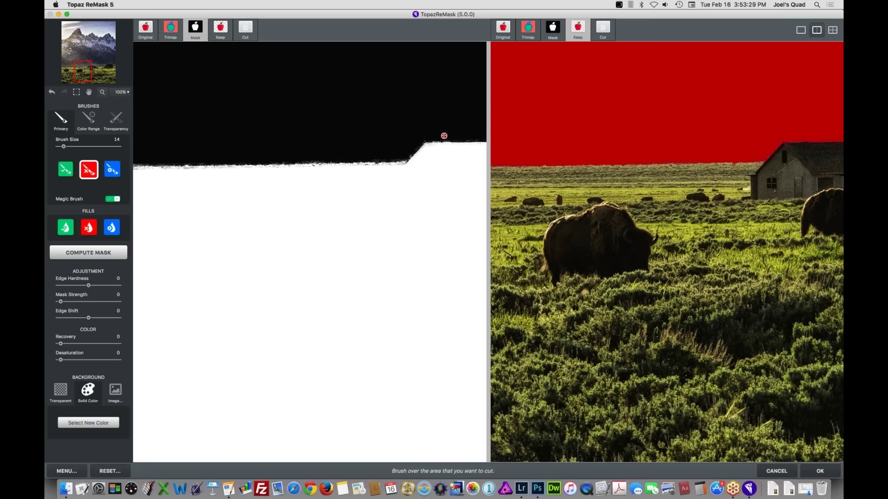
{"action": "left_click", "coordinate": [818, 472]}
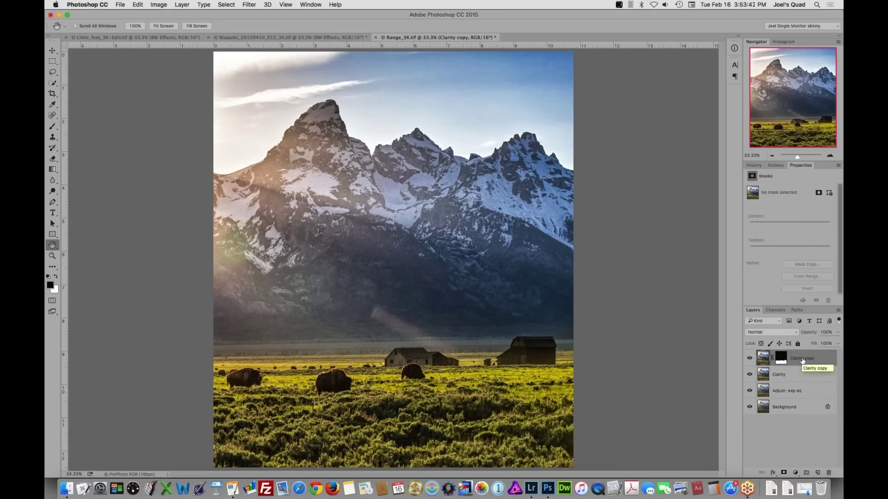
Add a Levels adjustment layer carrying the foreground mask from the Clarity copy layer, and delete that copy
{"action": "left_click", "coordinate": [795, 473]}
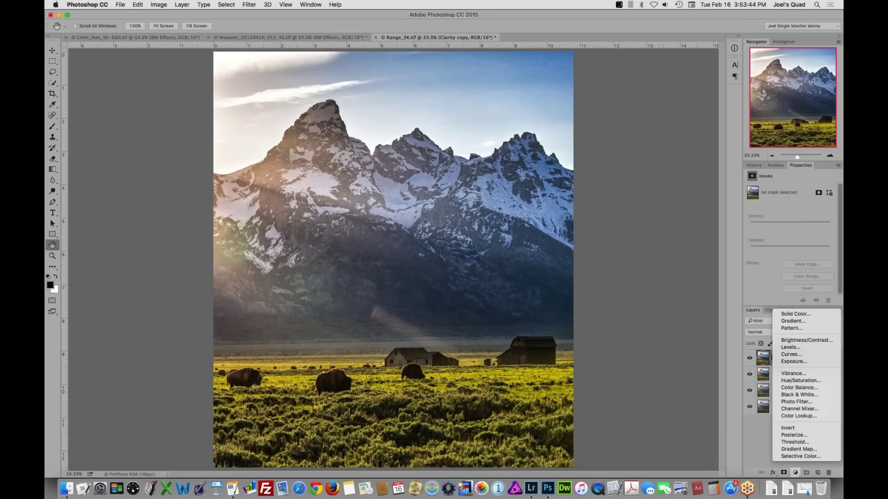
{"action": "left_click", "coordinate": [790, 347]}
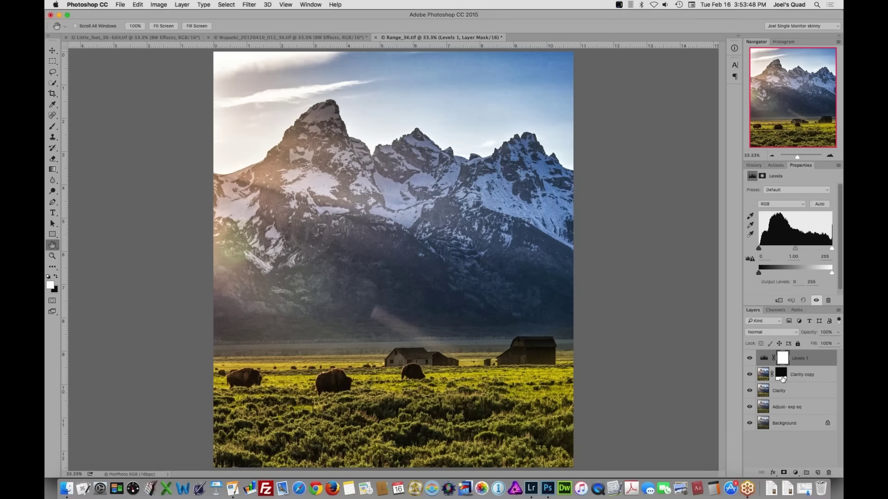
{"action": "left_click_drag", "start_coordinate": [781, 378], "coordinate": [828, 474]}
{"action": "left_click", "coordinate": [783, 358]}
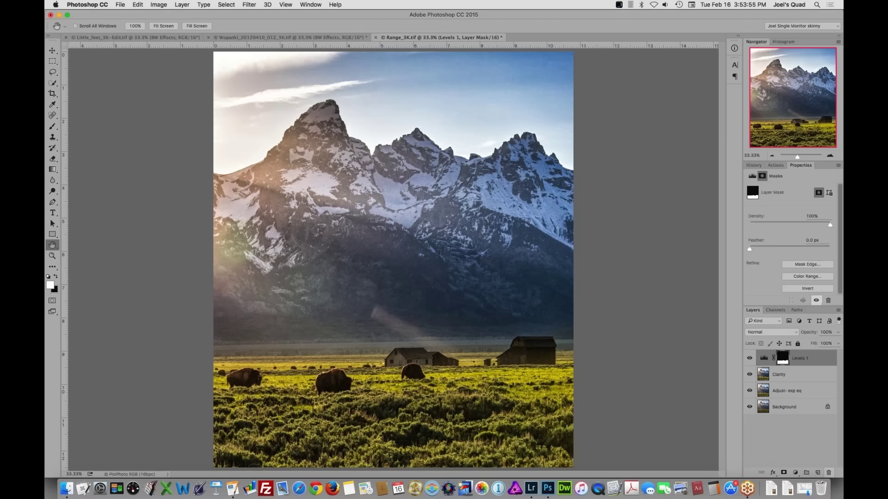
Set the foreground Levels adjustment's black input to 7 and its white input to 227
{"action": "left_click", "coordinate": [764, 357]}
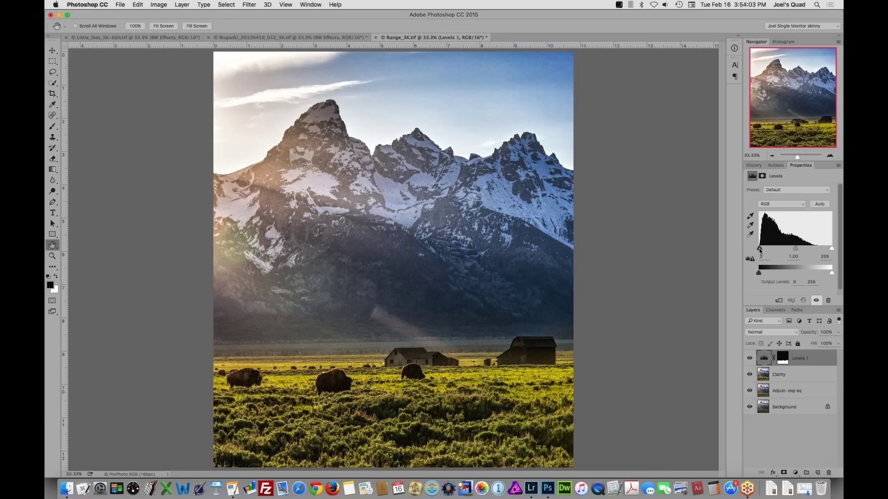
{"action": "left_click_drag", "start_coordinate": [759, 250], "coordinate": [761, 250]}
{"action": "left_click_drag", "start_coordinate": [831, 249], "coordinate": [826, 250]}
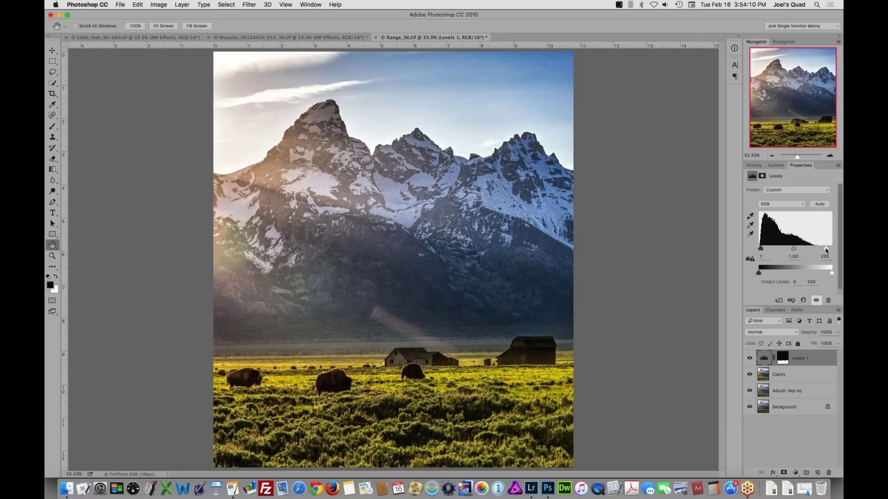
{"action": "left_click_drag", "start_coordinate": [826, 250], "coordinate": [823, 249]}
Add a second Levels adjustment layer with an inverted copy of the foreground mask to target the mountains and sky
{"action": "left_click", "coordinate": [796, 472]}
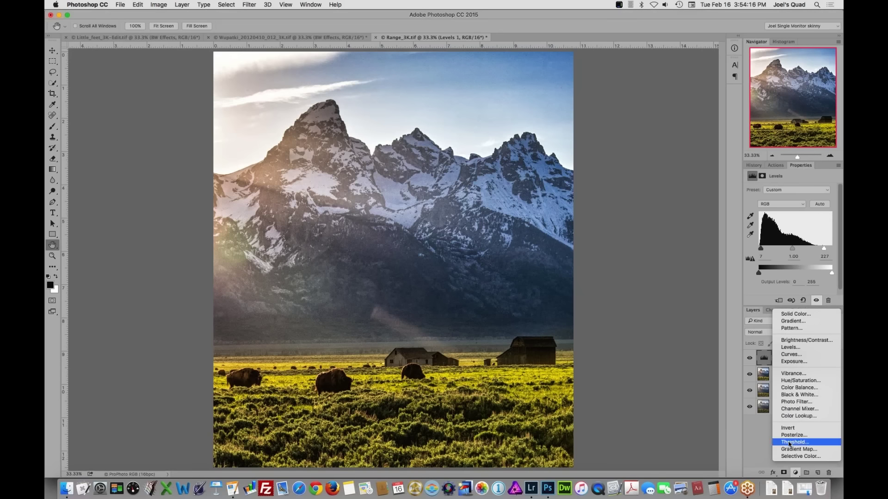
{"action": "left_click", "coordinate": [791, 348]}
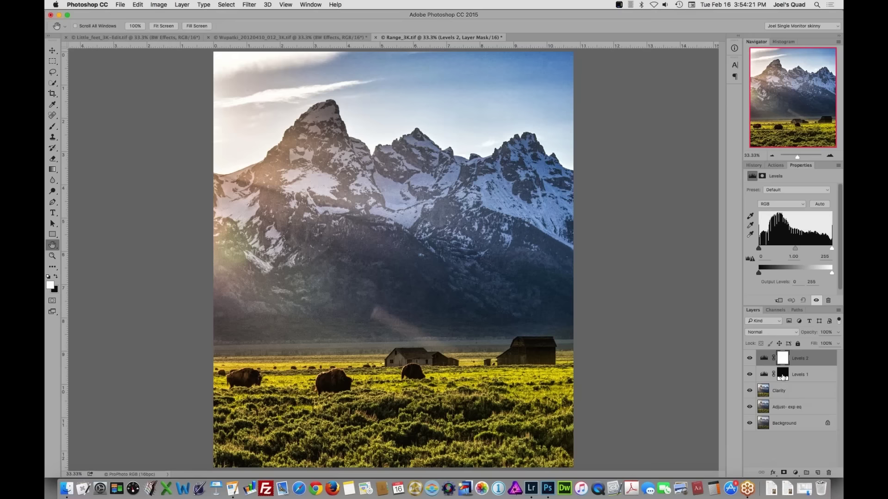
{"action": "left_click_drag", "start_coordinate": [782, 377], "coordinate": [782, 359]}
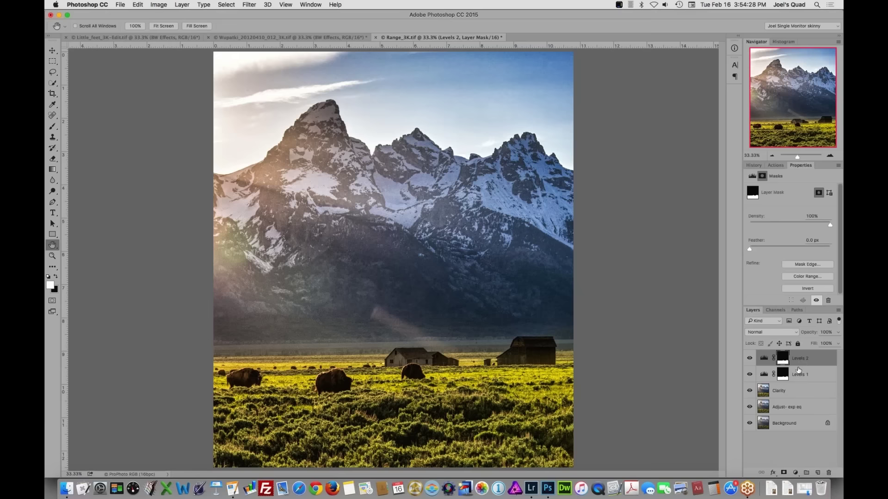
{"action": "key", "text": "super+i"}
Set the mountain and sky Levels adjustment's black input to 10 and its white input to 216
{"action": "left_click", "coordinate": [763, 361]}
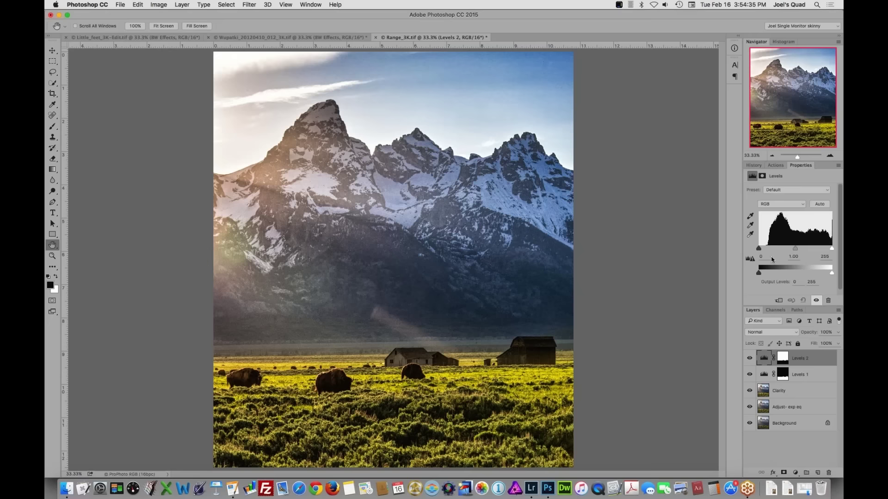
{"action": "left_click_drag", "start_coordinate": [758, 248], "coordinate": [759, 250]}
{"action": "left_click_drag", "start_coordinate": [760, 250], "coordinate": [762, 251]}
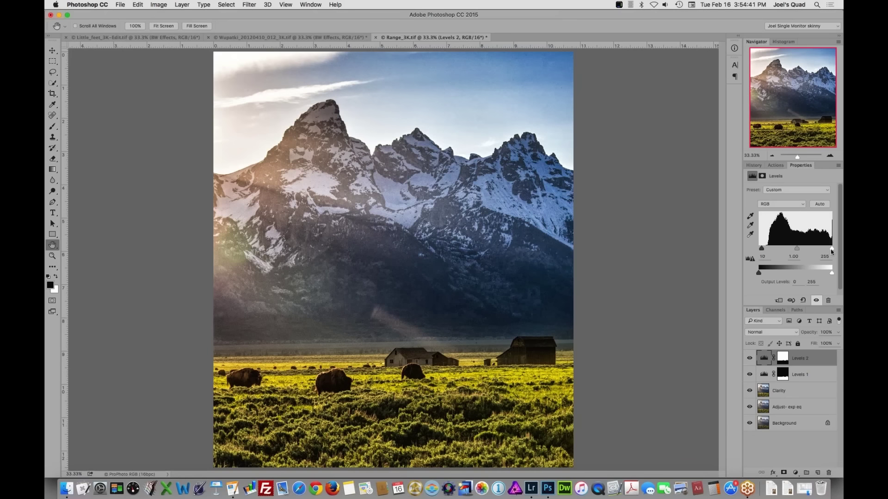
{"action": "mouse_move", "coordinate": [832, 250]}
{"action": "left_mouse_down"}
{"action": "mouse_move", "coordinate": [809, 250]}
{"action": "mouse_move", "coordinate": [821, 250]}
{"action": "left_mouse_up"}
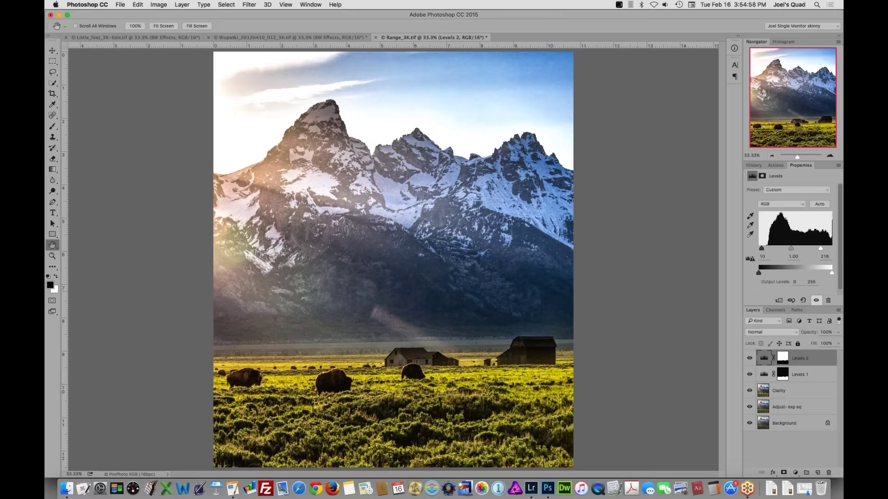
Stamp all visible layers into a new merged layer above the Levels adjustments, keeping the original layers
{"action": "left_click", "coordinate": [837, 312]}
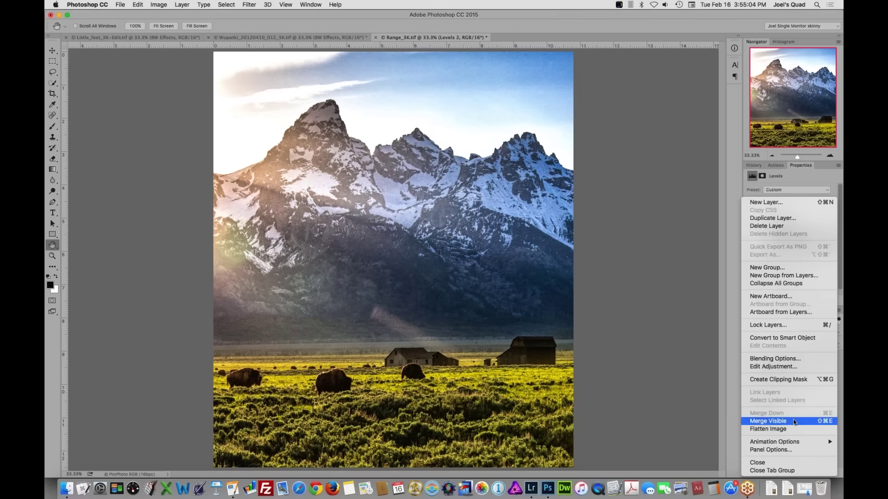
{"action": "key", "text": "Escape"}
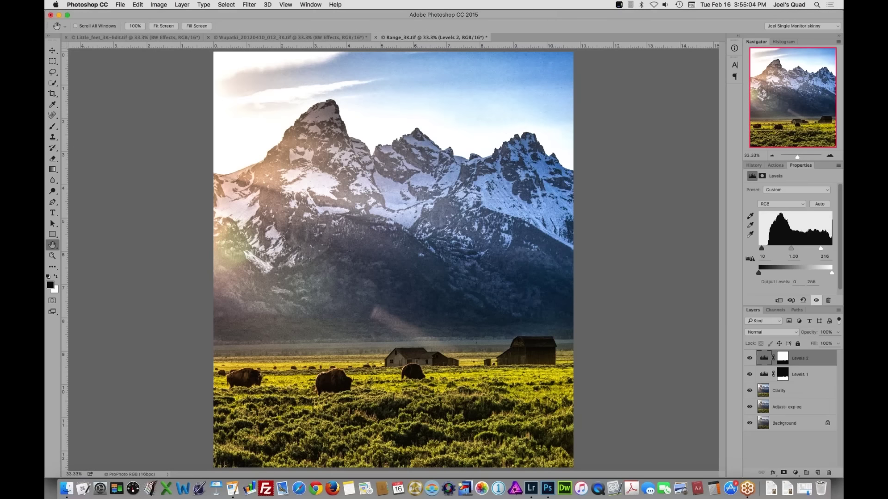
{"action": "key", "text": "super+alt+shift+e"}
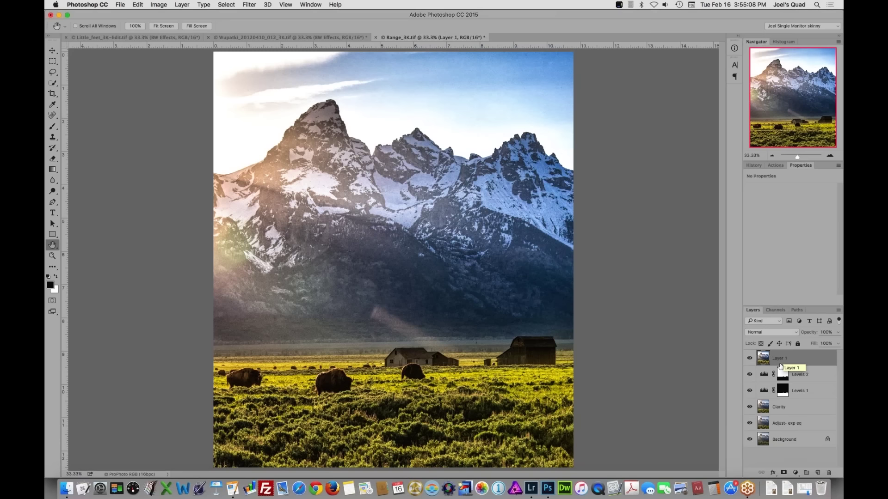
Open the merged layer in Topaz BW Effects 2 and reset the conversion to its default settings
{"action": "left_click", "coordinate": [253, 6]}
{"action": "mouse_move", "coordinate": [283, 207]}
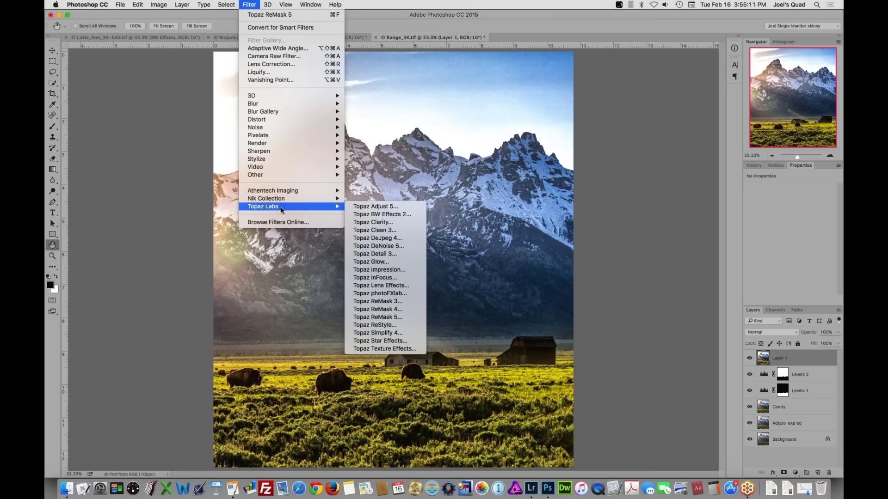
{"action": "left_click", "coordinate": [397, 215]}
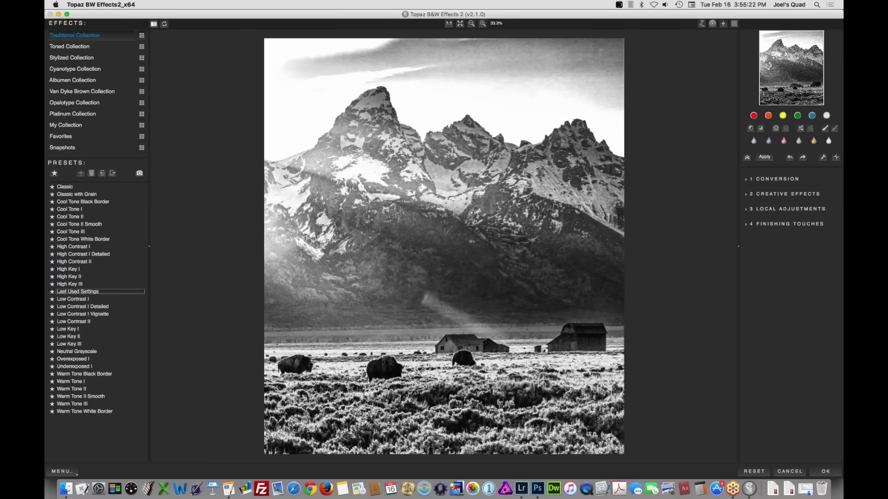
{"action": "left_click", "coordinate": [754, 472]}
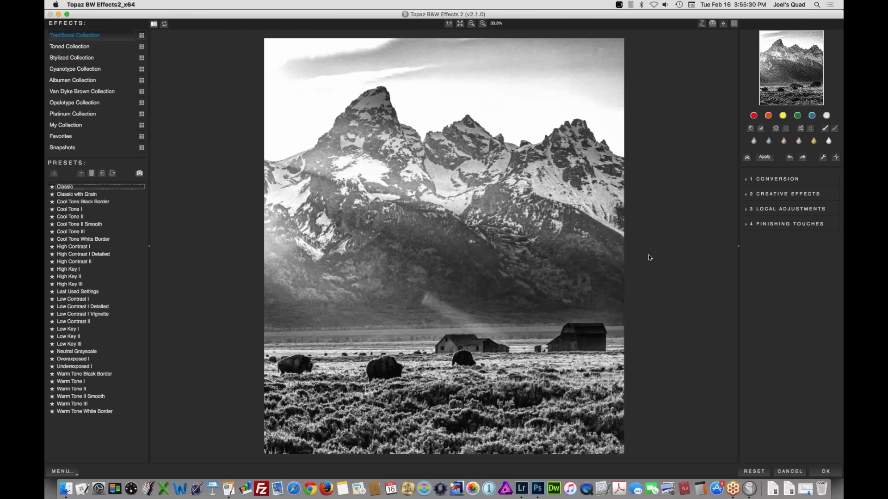
Enable Silver and Paper Tone among the finishing touches and set its Tonal Strength to 0.38
{"action": "left_click", "coordinate": [748, 227]}
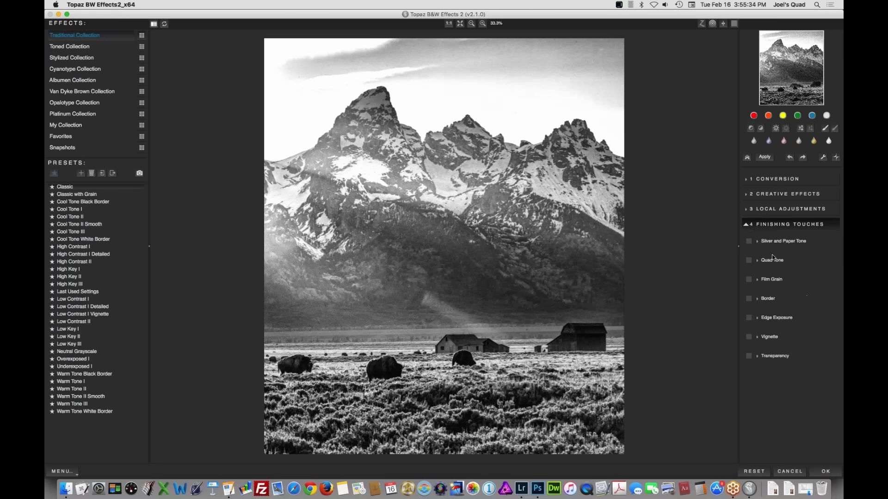
{"action": "left_click", "coordinate": [749, 241]}
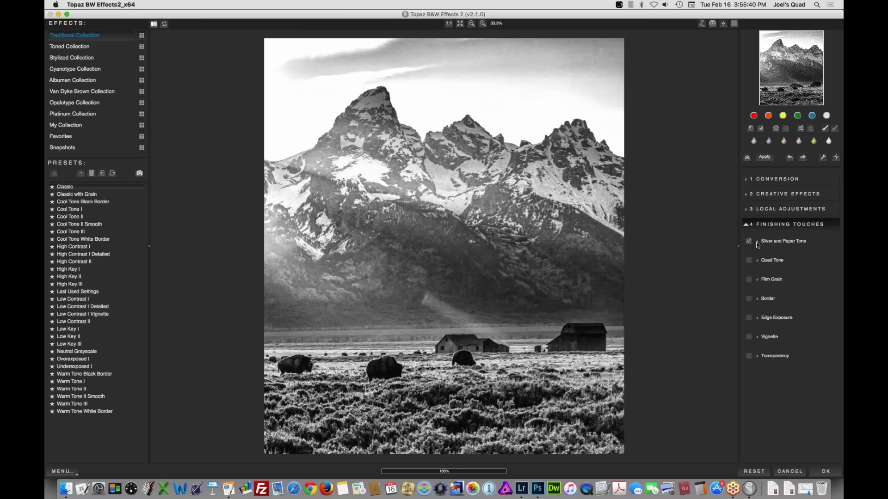
{"action": "left_click", "coordinate": [757, 241]}
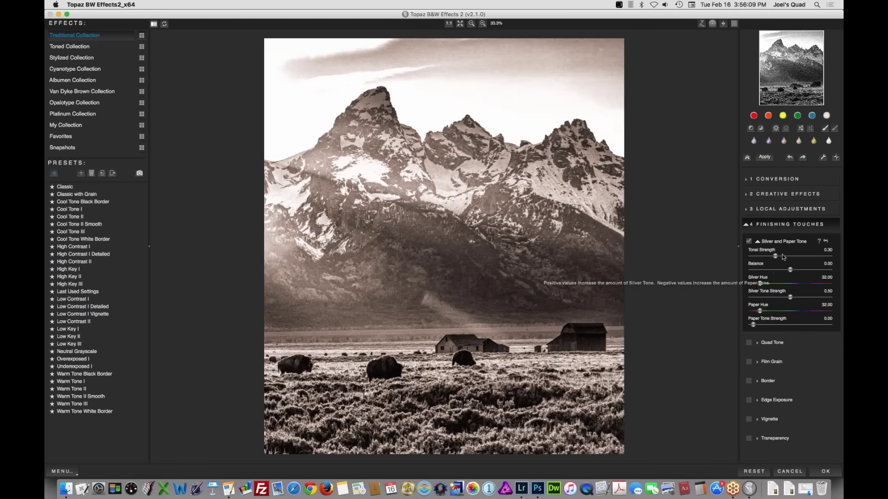
{"action": "left_click_drag", "start_coordinate": [776, 259], "coordinate": [777, 260]}
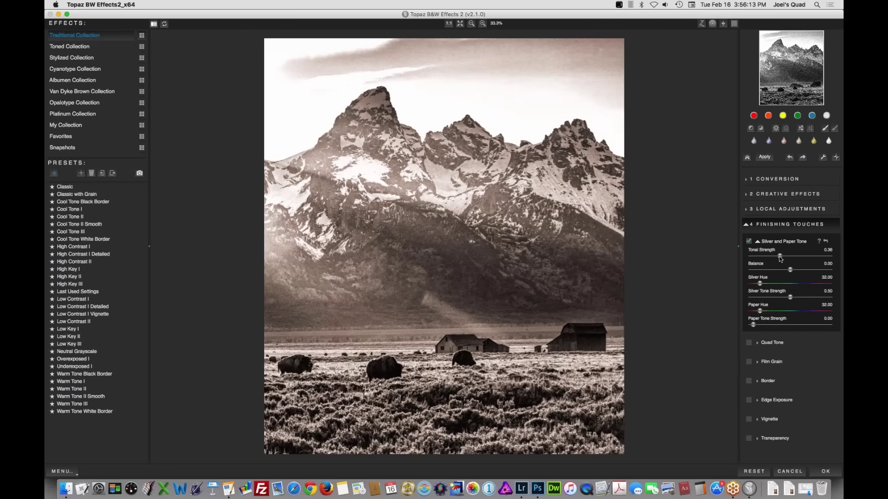
{"action": "left_click_drag", "start_coordinate": [781, 259], "coordinate": [781, 258]}
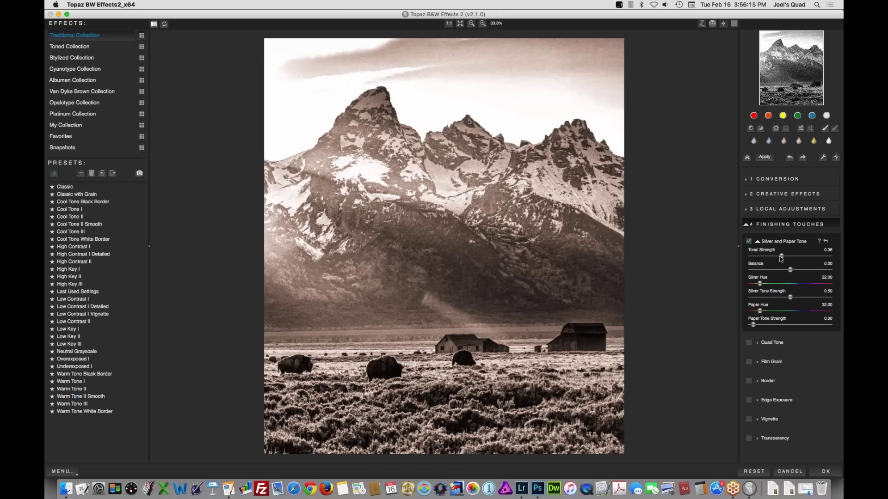
Enable a Border among the finishing touches and set its type to Grungy BW 2
{"action": "left_click", "coordinate": [757, 382]}
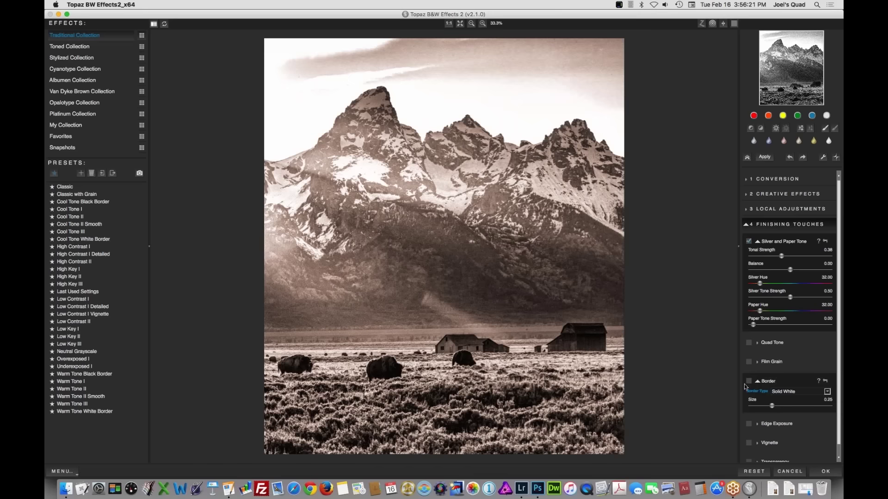
{"action": "left_click", "coordinate": [748, 381]}
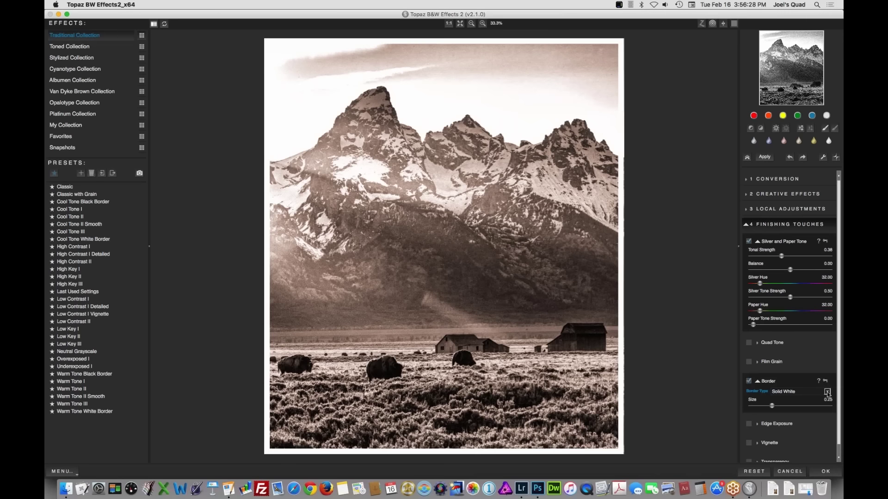
{"action": "left_click", "coordinate": [826, 392]}
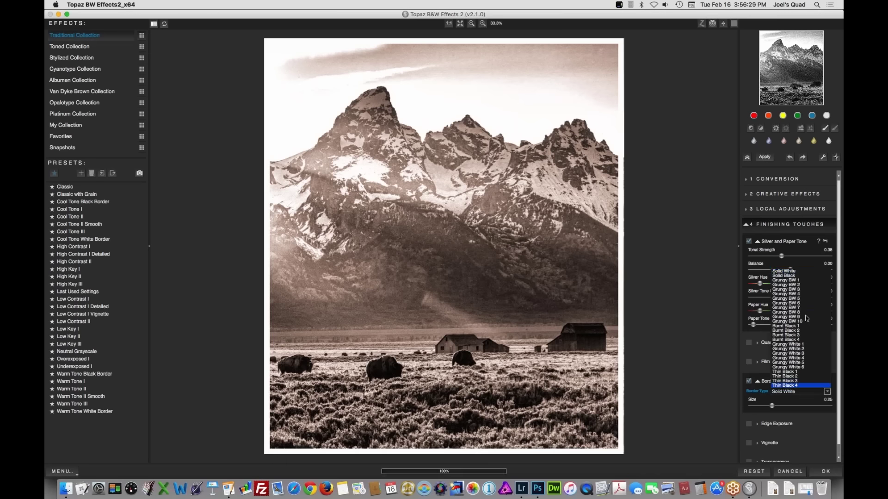
{"action": "left_click", "coordinate": [795, 285]}
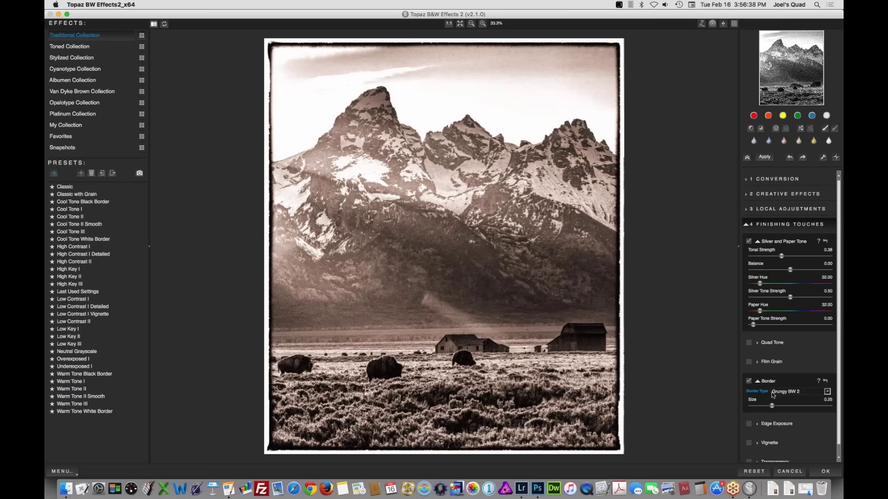
Set the border's size to 0.24 and apply the toned result to the merged layer in Photoshop
{"action": "left_click", "coordinate": [775, 406]}
{"action": "left_click", "coordinate": [766, 407]}
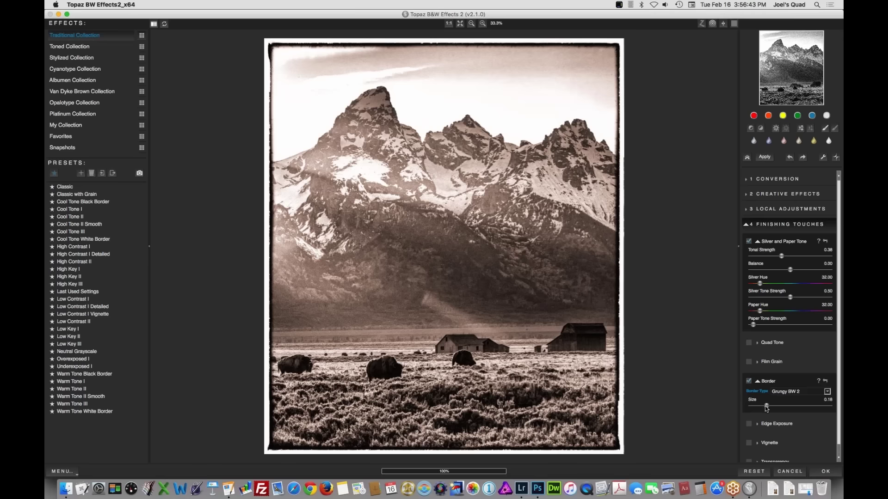
{"action": "left_click", "coordinate": [772, 406]}
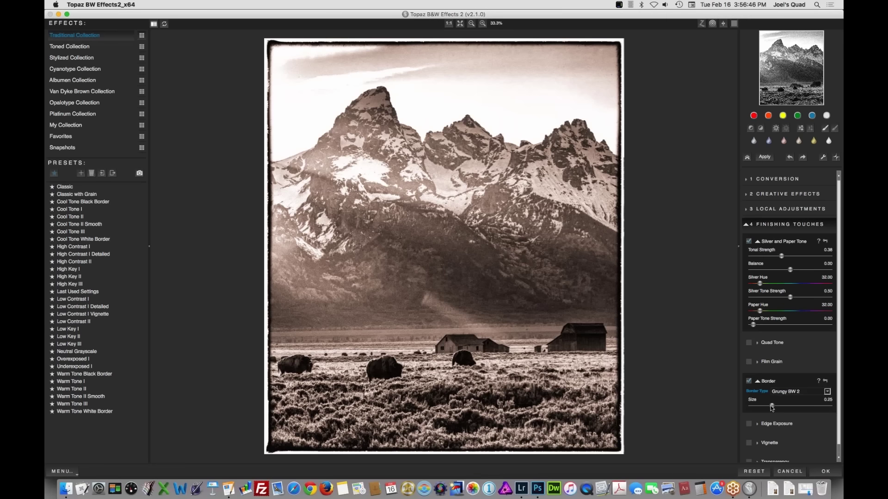
{"action": "left_click", "coordinate": [772, 406]}
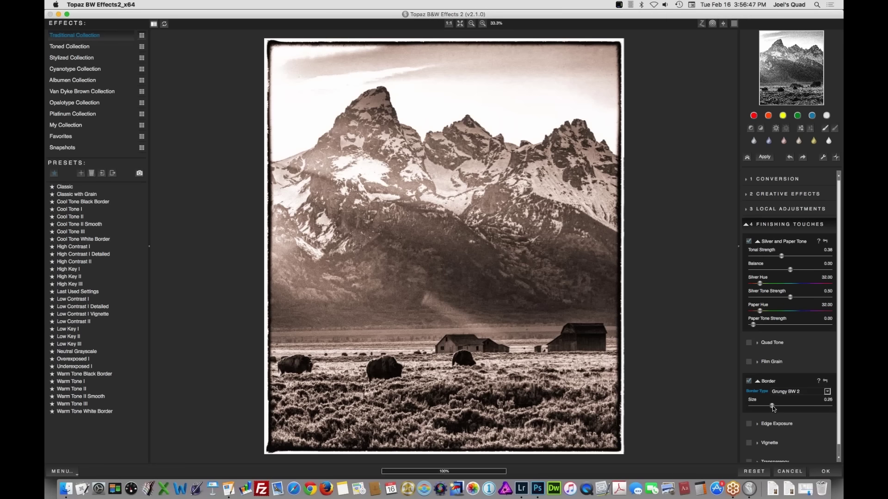
{"action": "left_click", "coordinate": [773, 407]}
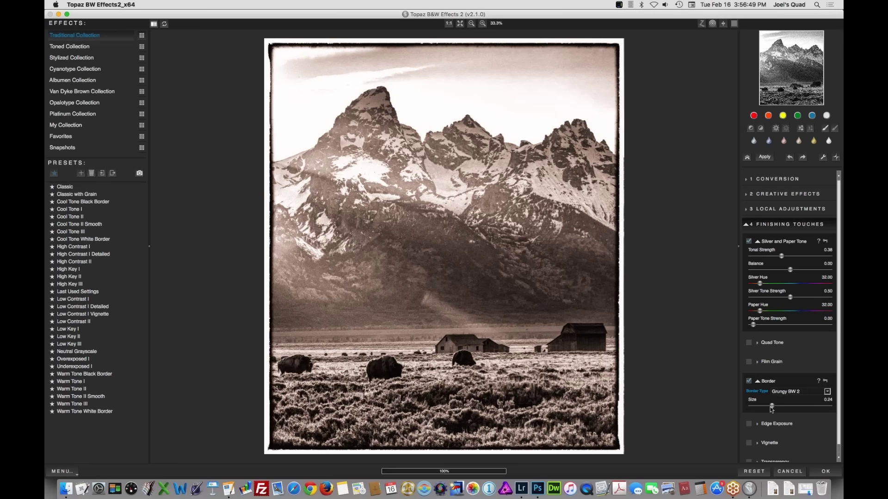
{"action": "left_click", "coordinate": [770, 407]}
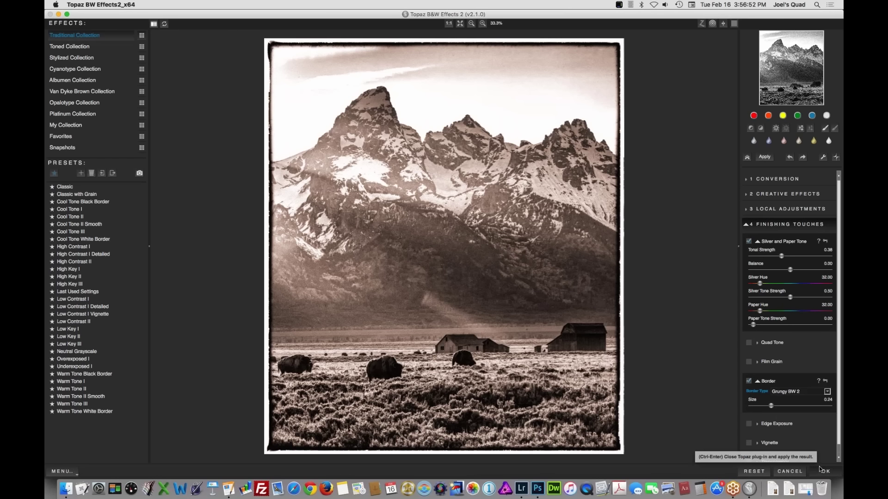
{"action": "left_click", "coordinate": [826, 472]}
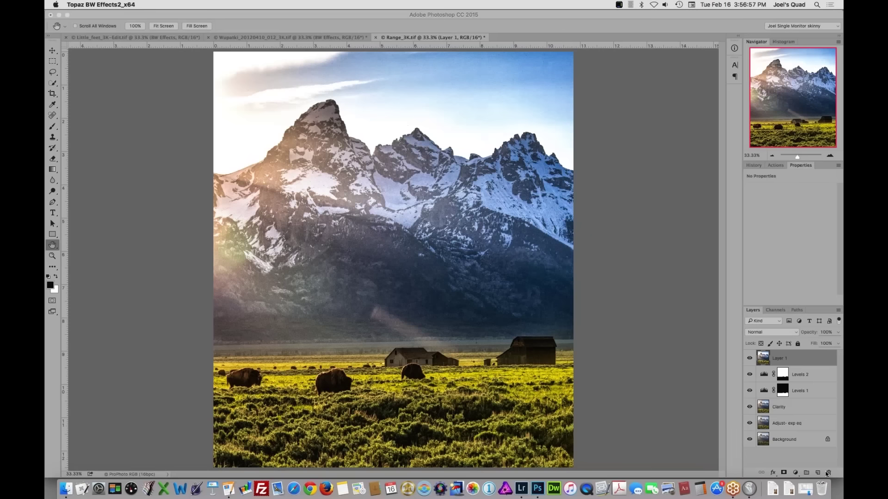
Hide the intermediate layers and toggle the toned Layer 1 to compare it with the original Background
{"action": "left_click_drag", "start_coordinate": [749, 423], "coordinate": [750, 353]}
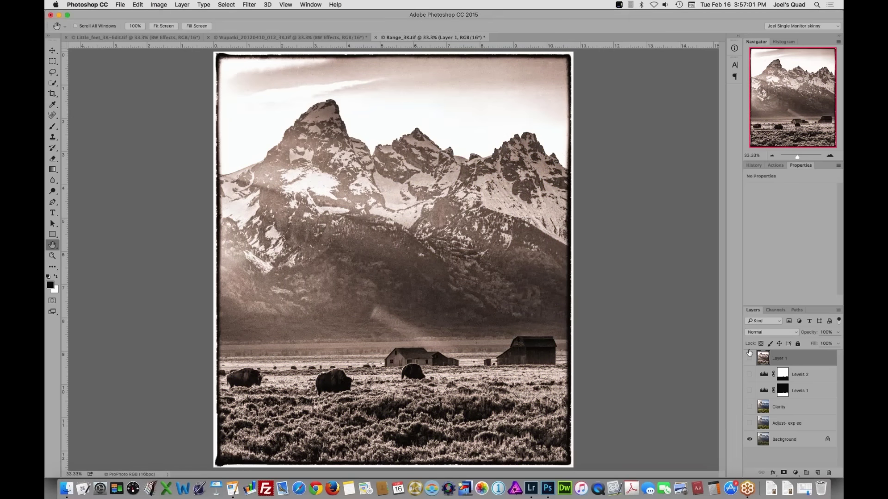
{"action": "left_click", "coordinate": [750, 353]}
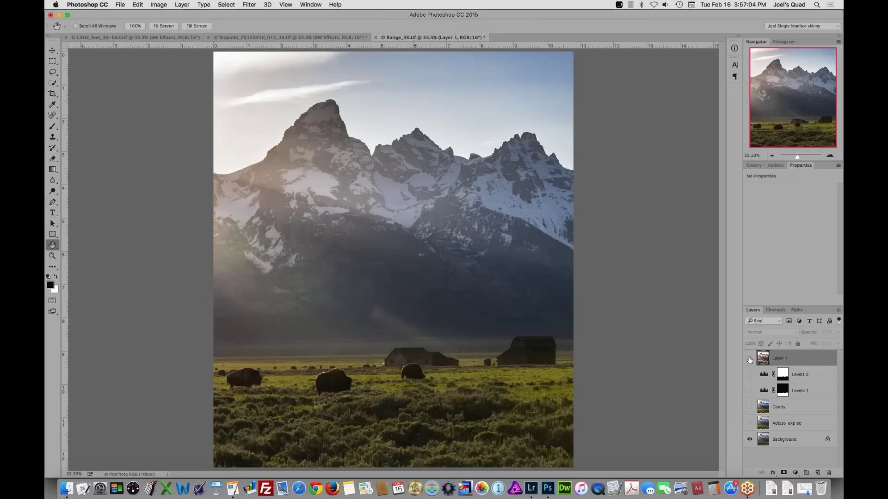
{"action": "left_click", "coordinate": [749, 359]}
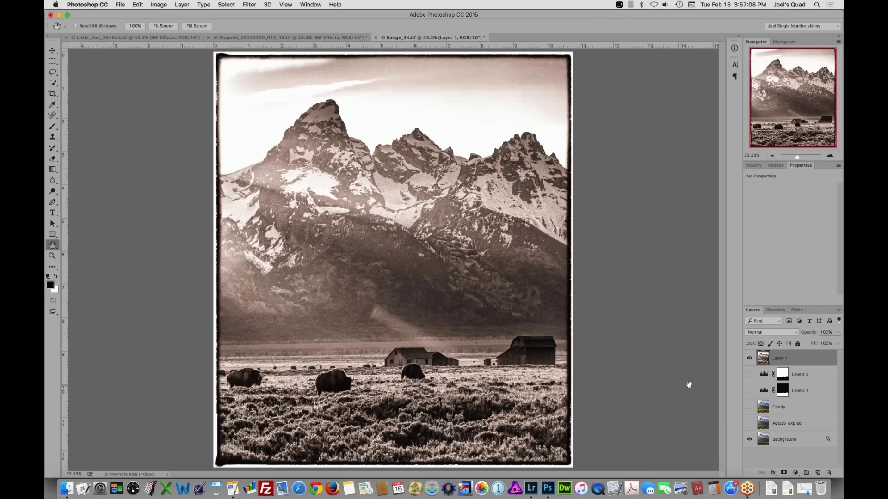
{"action": "left_click", "coordinate": [750, 358]}
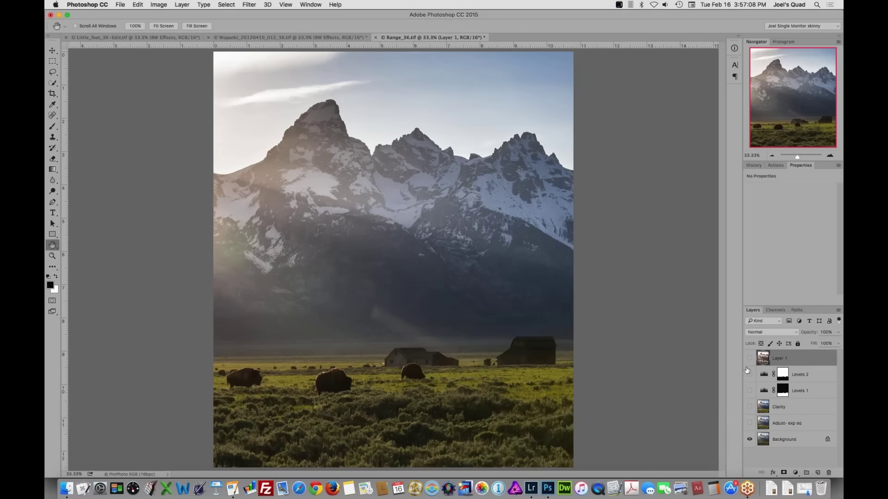
Show the adjustment layers one by one from Adjust-exp ed up to Layer 1 to review each stage of the edit
{"action": "left_click", "coordinate": [749, 423]}
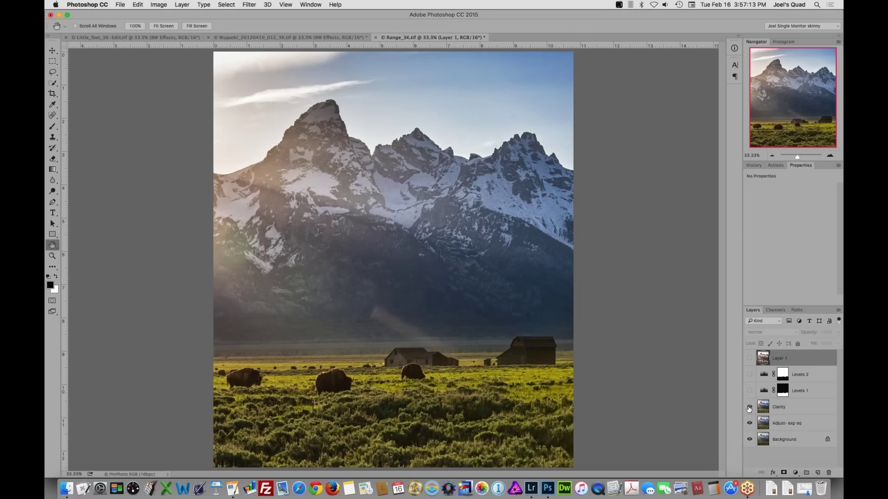
{"action": "left_click", "coordinate": [750, 408]}
{"action": "left_click", "coordinate": [749, 391]}
{"action": "left_click", "coordinate": [750, 375]}
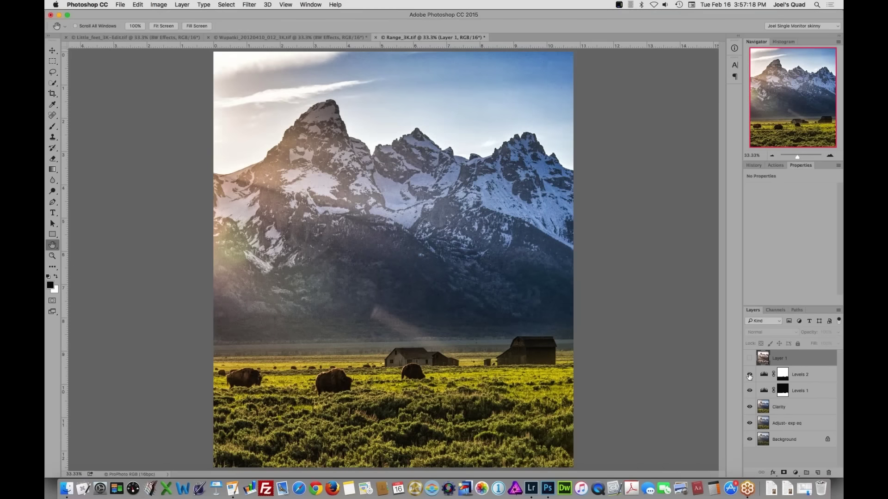
{"action": "left_click", "coordinate": [749, 375]}
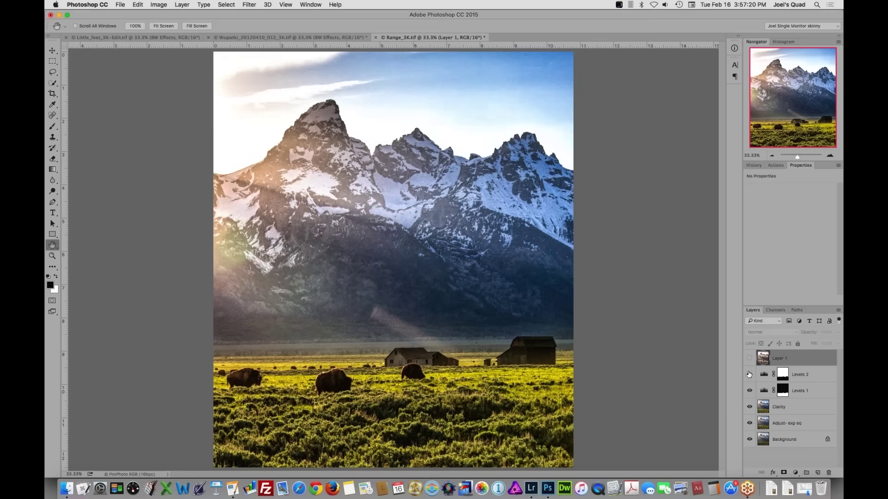
{"action": "left_click", "coordinate": [750, 359]}
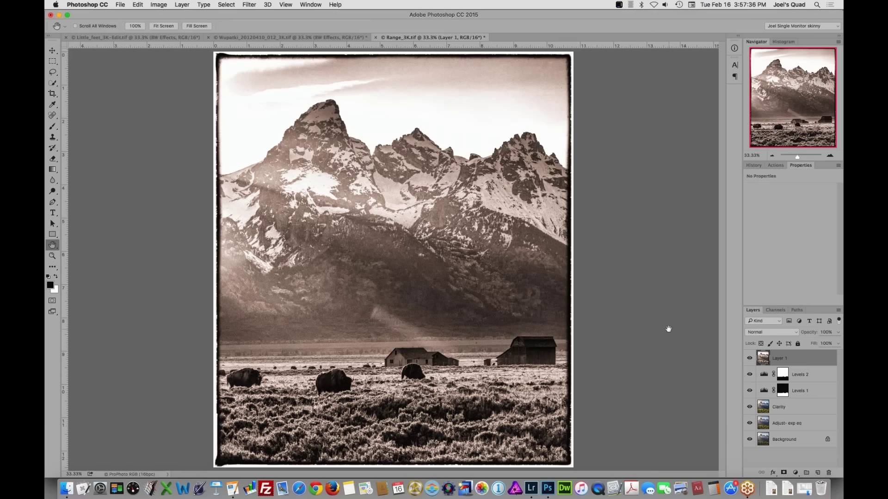
Switch to Lightroom and compare the original Range_3K.tif with its toned version side by side, with the surrounding panels hidden
{"action": "left_click", "coordinate": [533, 488]}
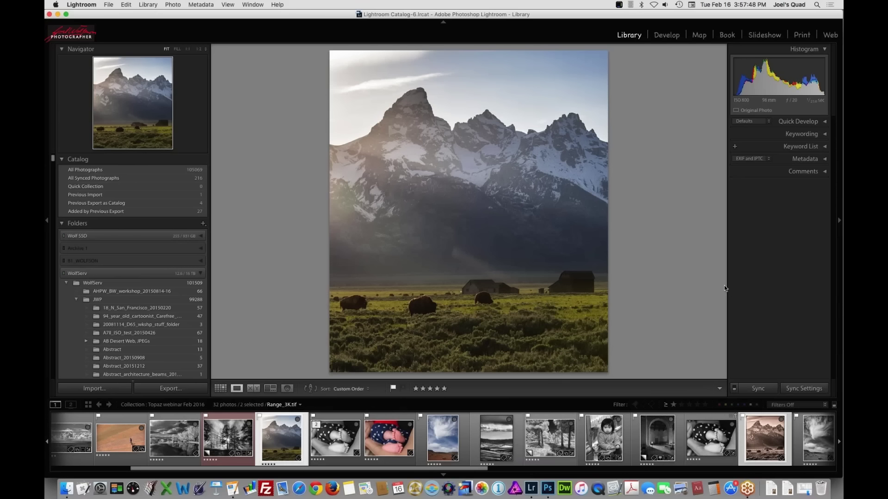
{"action": "key", "text": "c"}
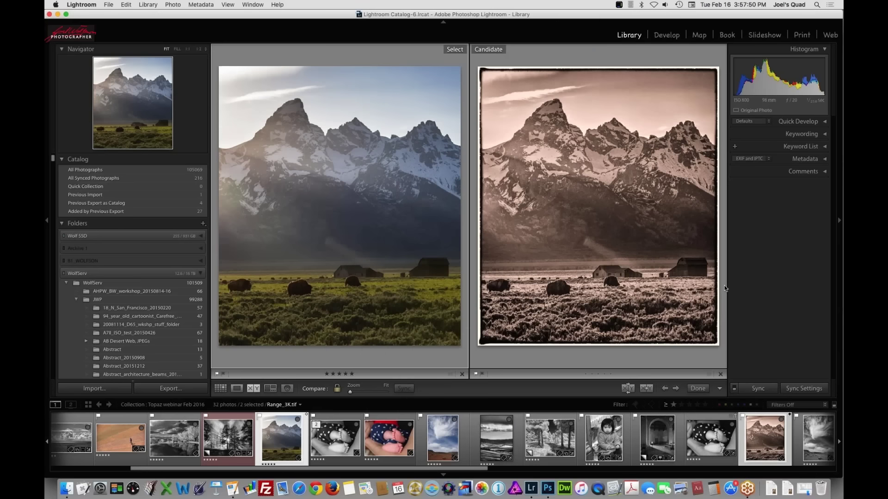
{"action": "key", "text": "shift+Tab"}
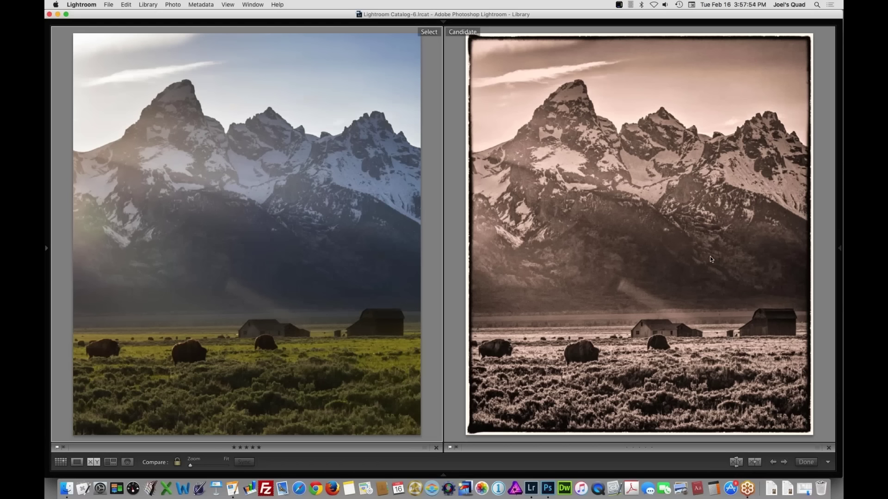